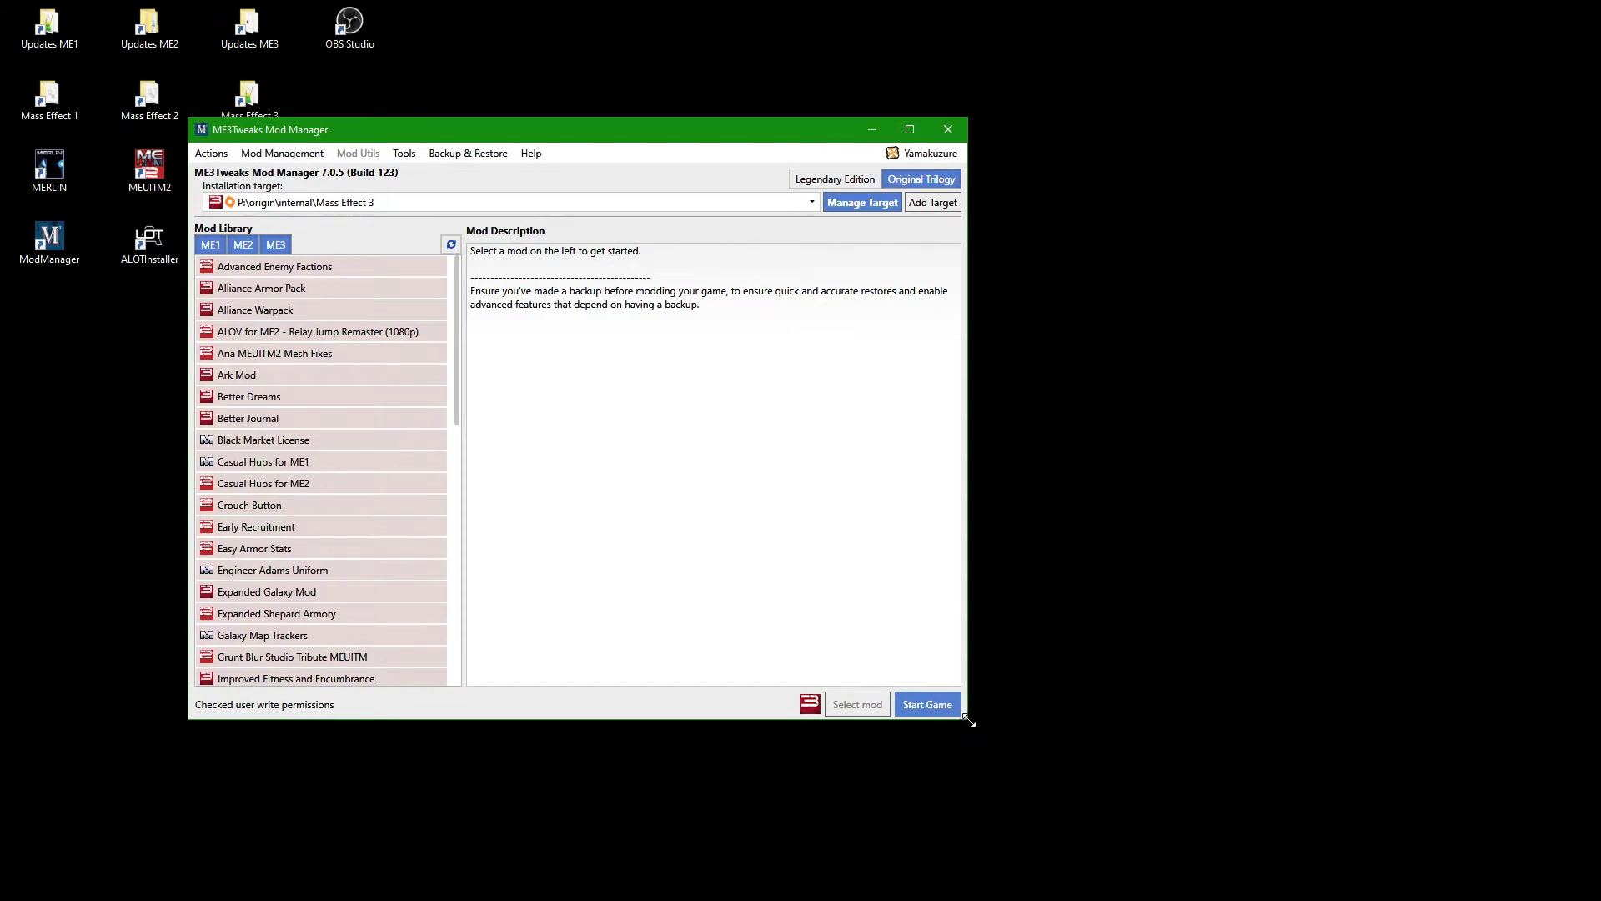
Enlarge the Mod Manager window and hide ME1 mods from the library
drag(969, 721, 1324, 851)
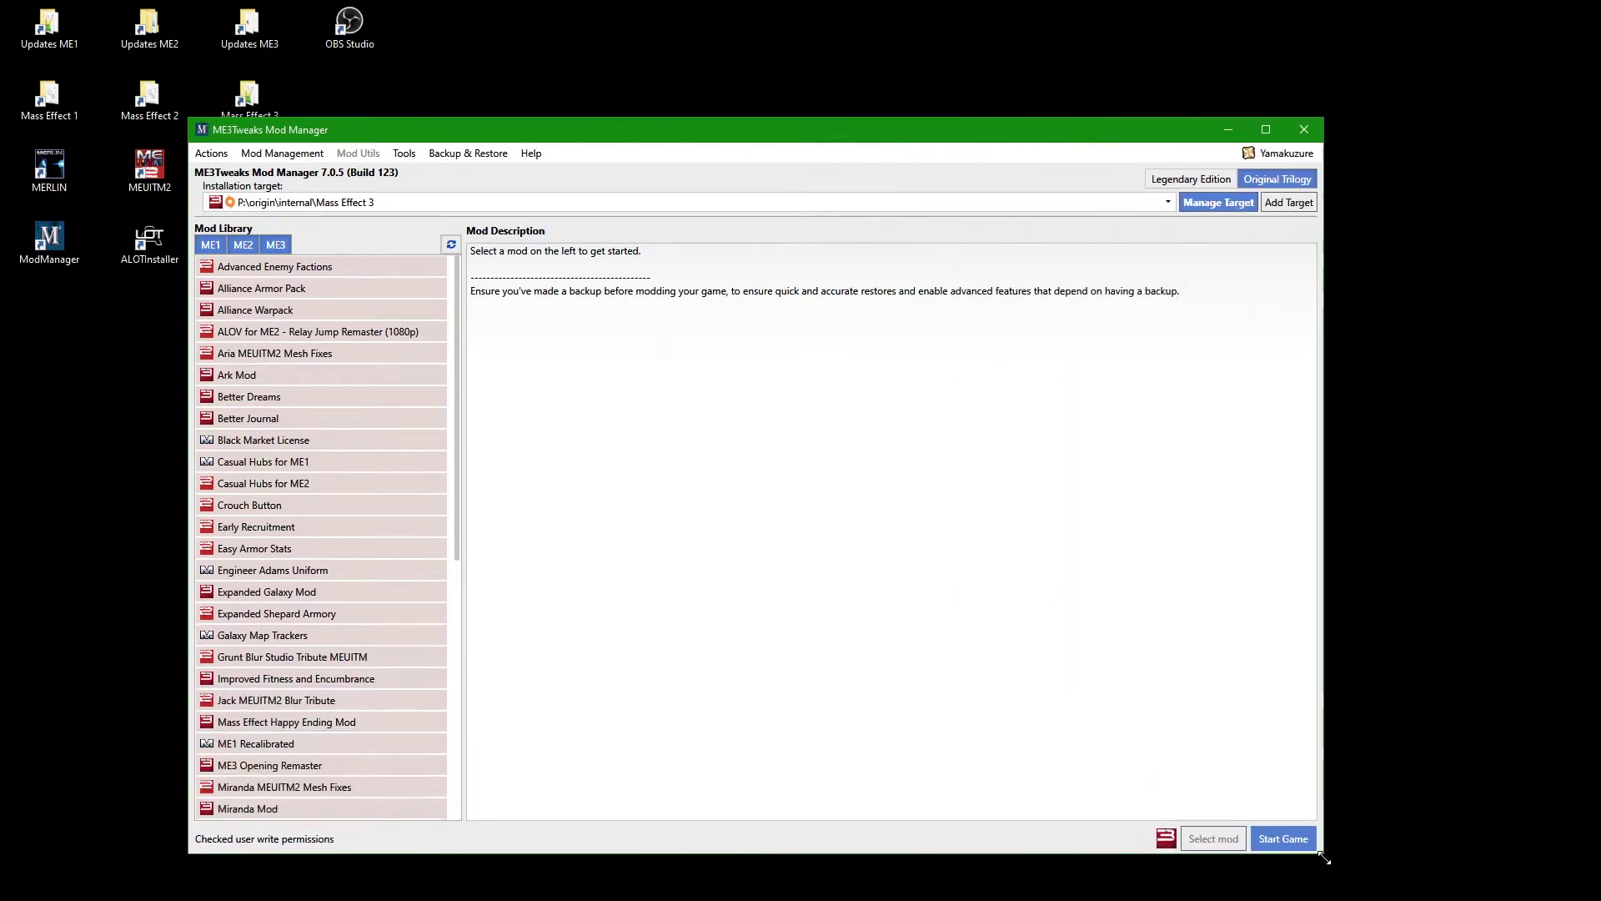
click(211, 244)
Hide ME2 mods, then install Better Dreams and Improved Fitness and Encumbrance
click(243, 245)
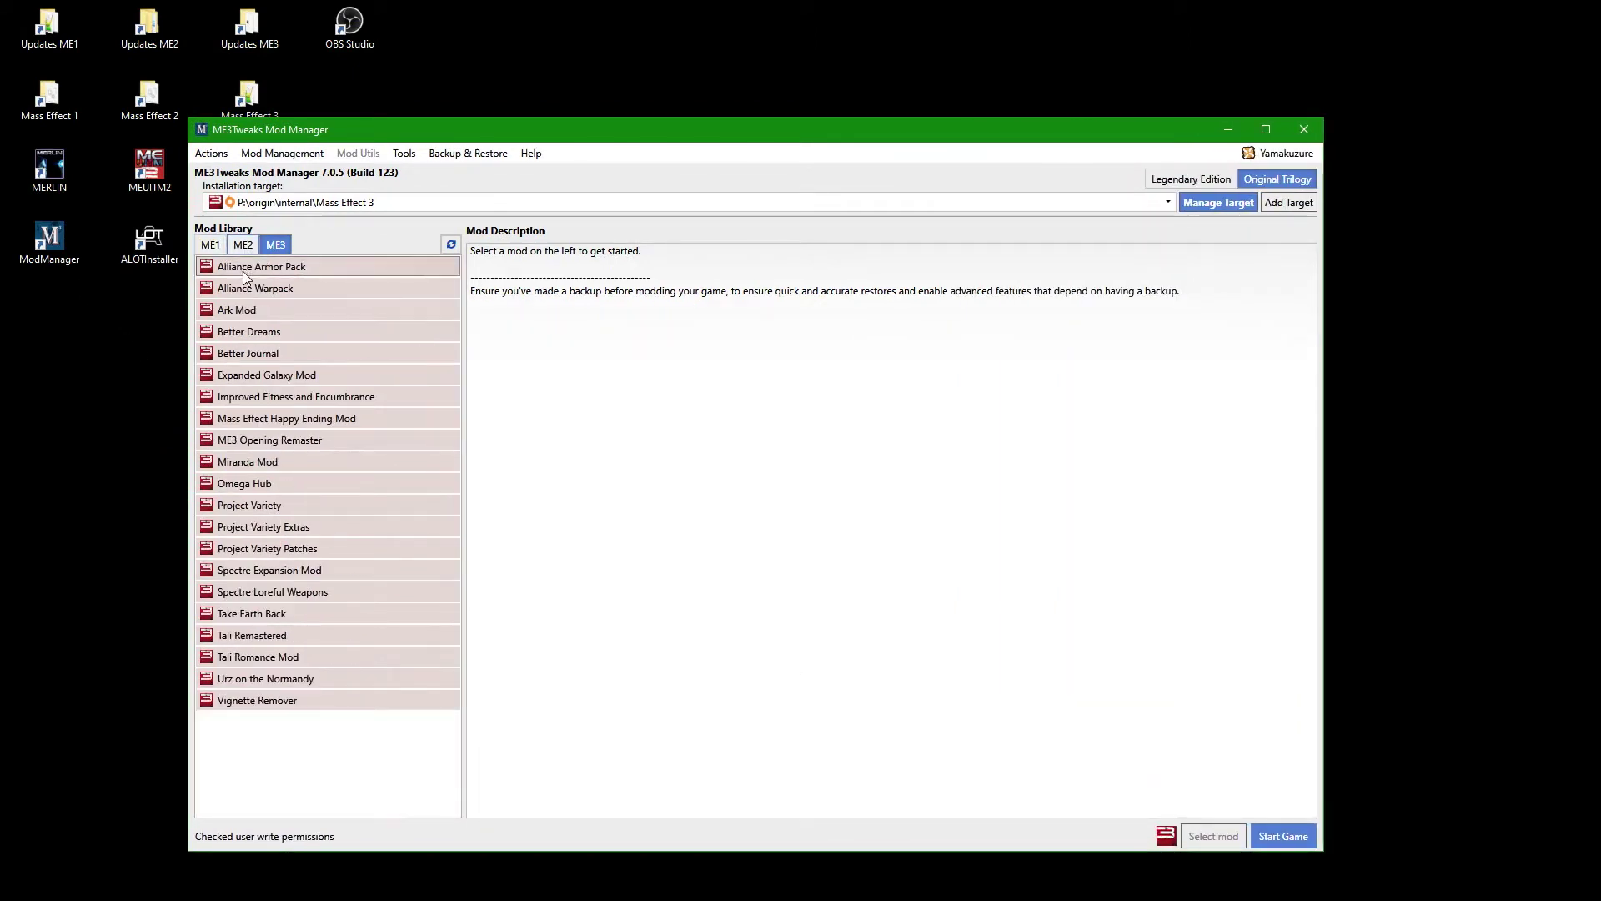
click(347, 331)
click(1214, 835)
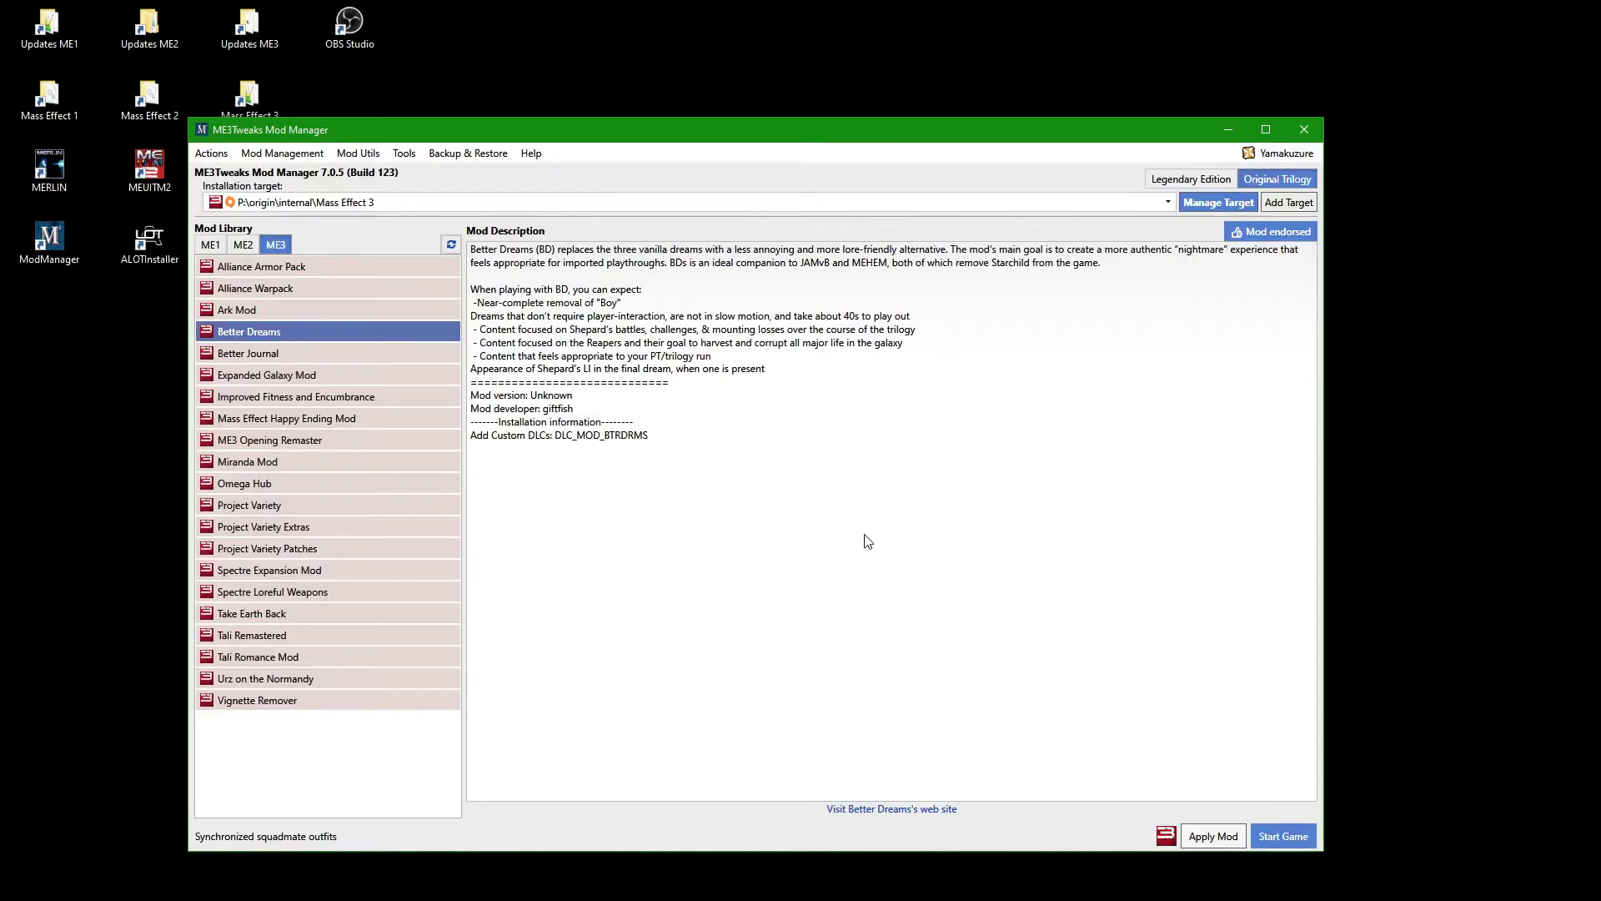
click(322, 396)
click(1214, 836)
click(868, 543)
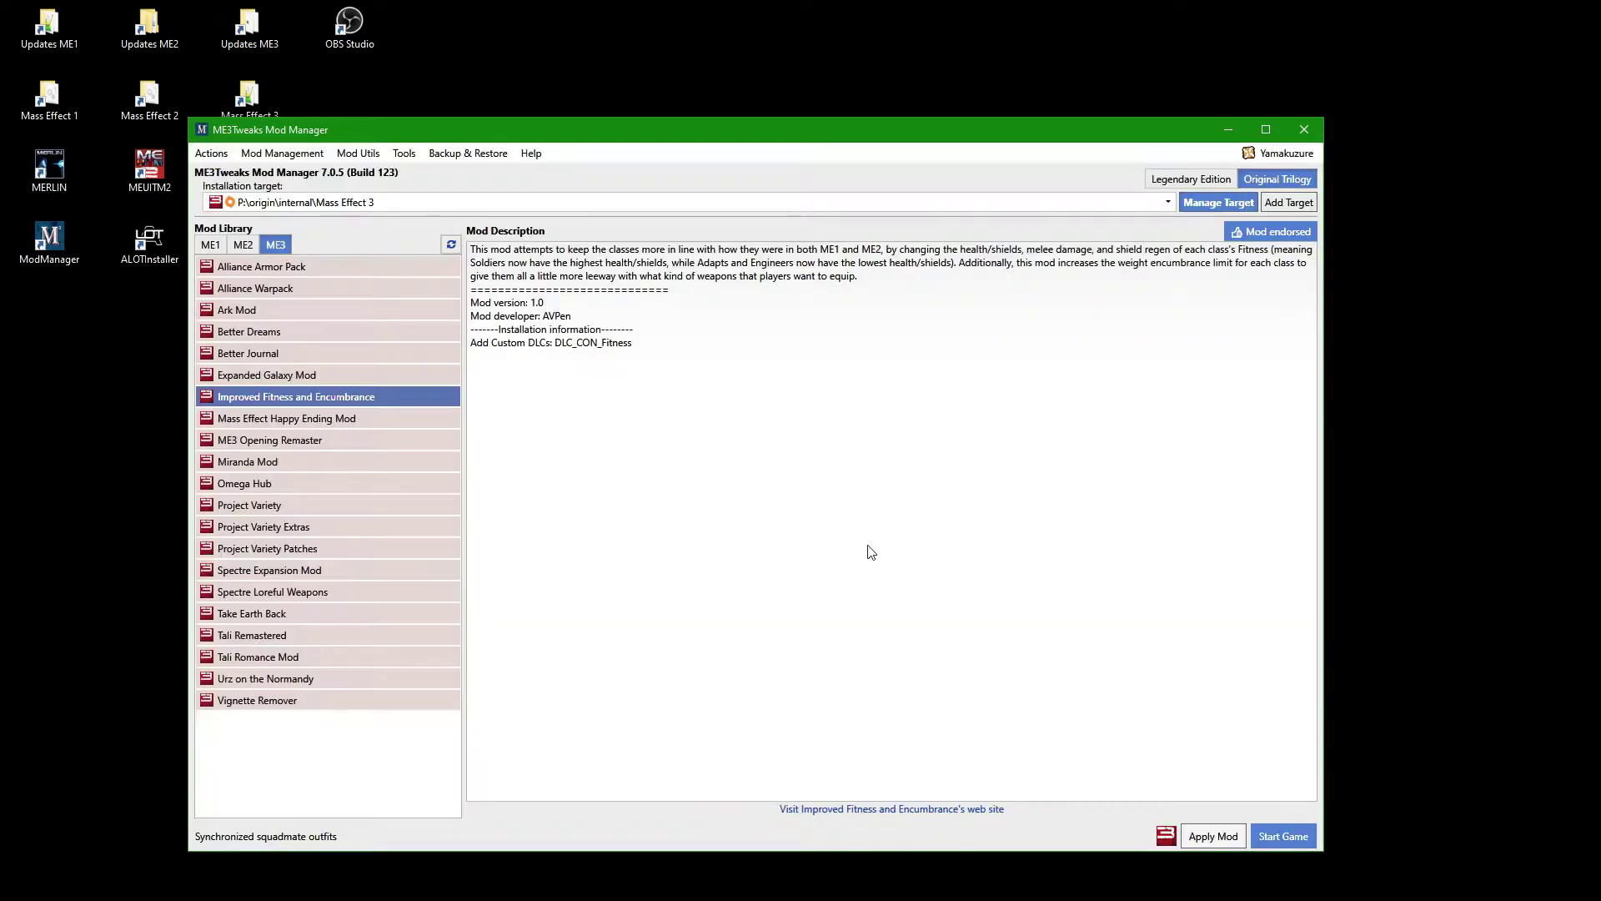
Install ME3 Opening Remaster, Mass Effect Happy Ending Mod and the Normal Tali Remastered
click(292, 440)
click(1213, 835)
click(848, 554)
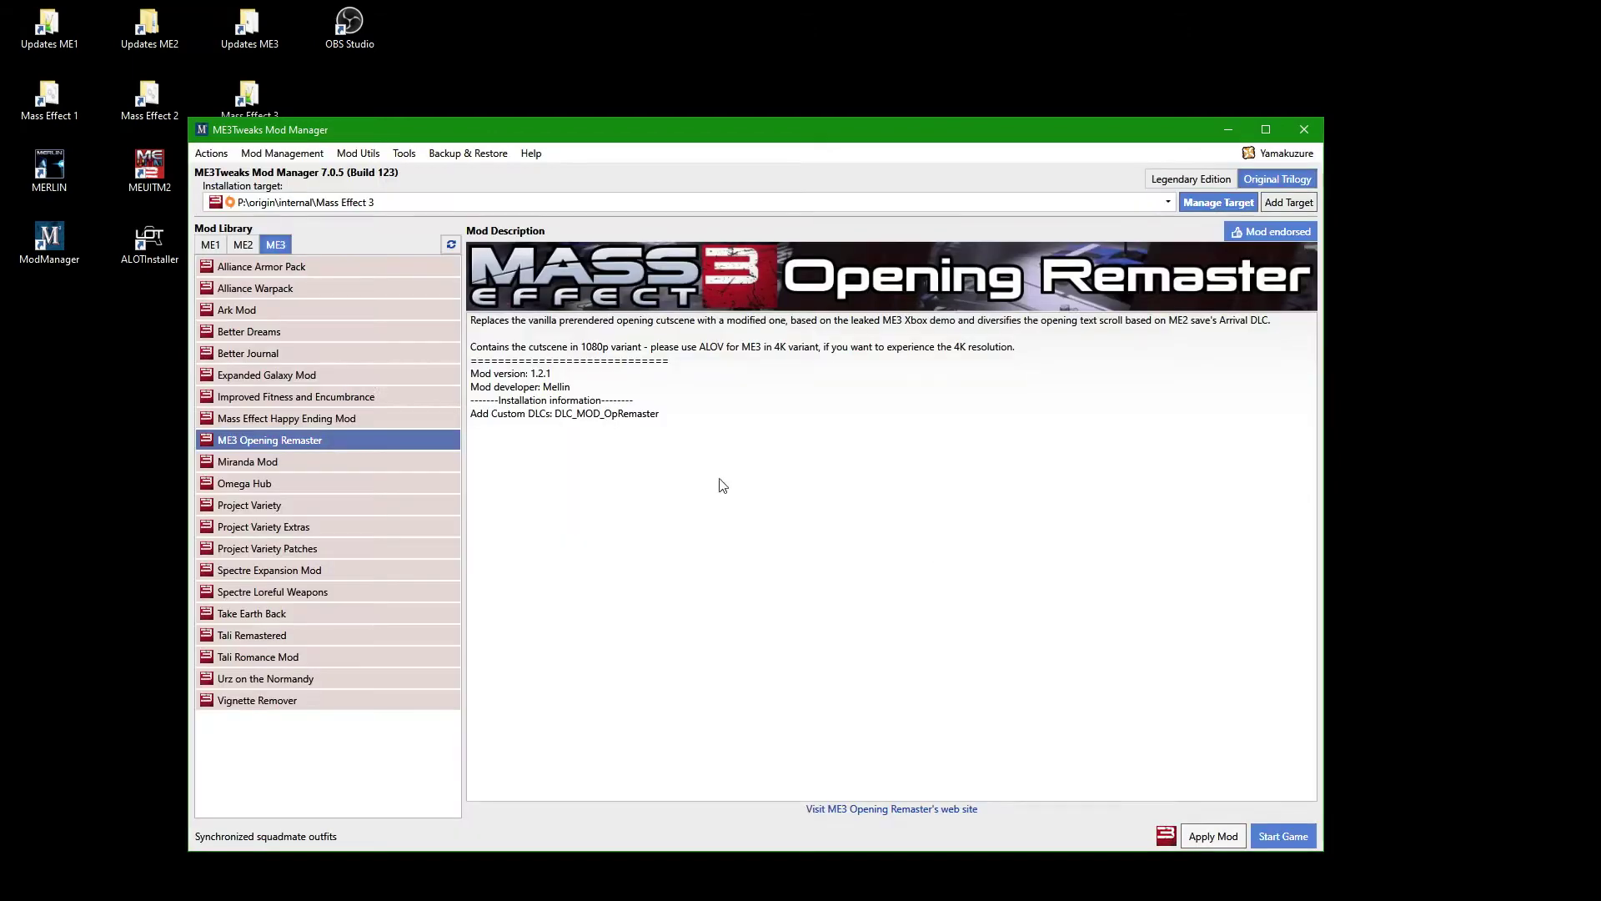
click(291, 418)
click(1213, 836)
click(897, 594)
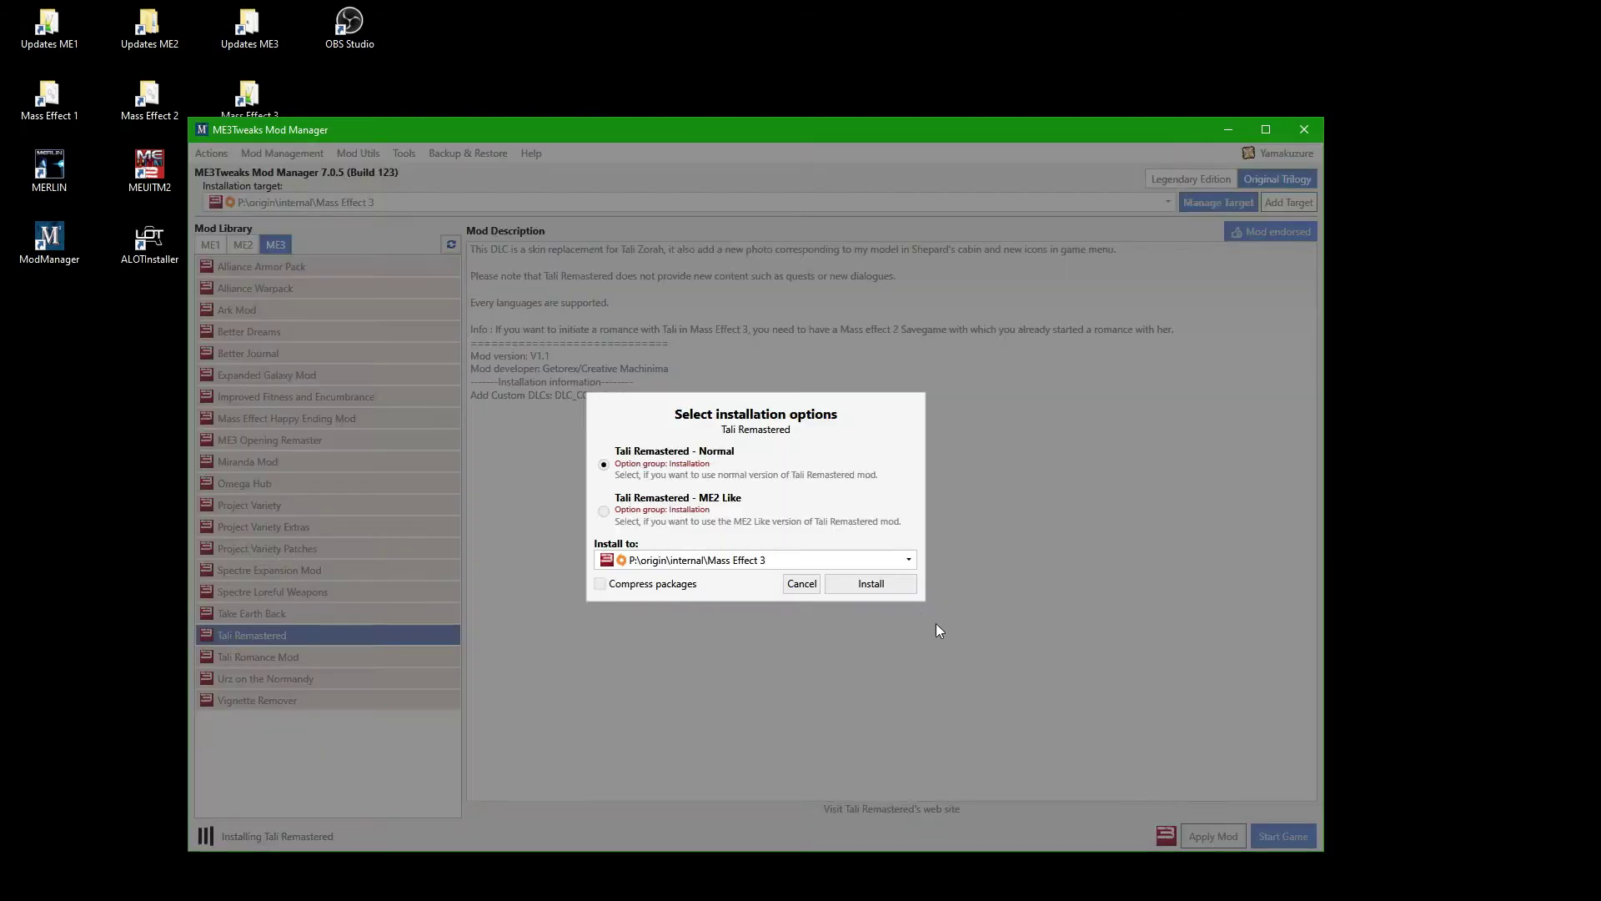
click(894, 586)
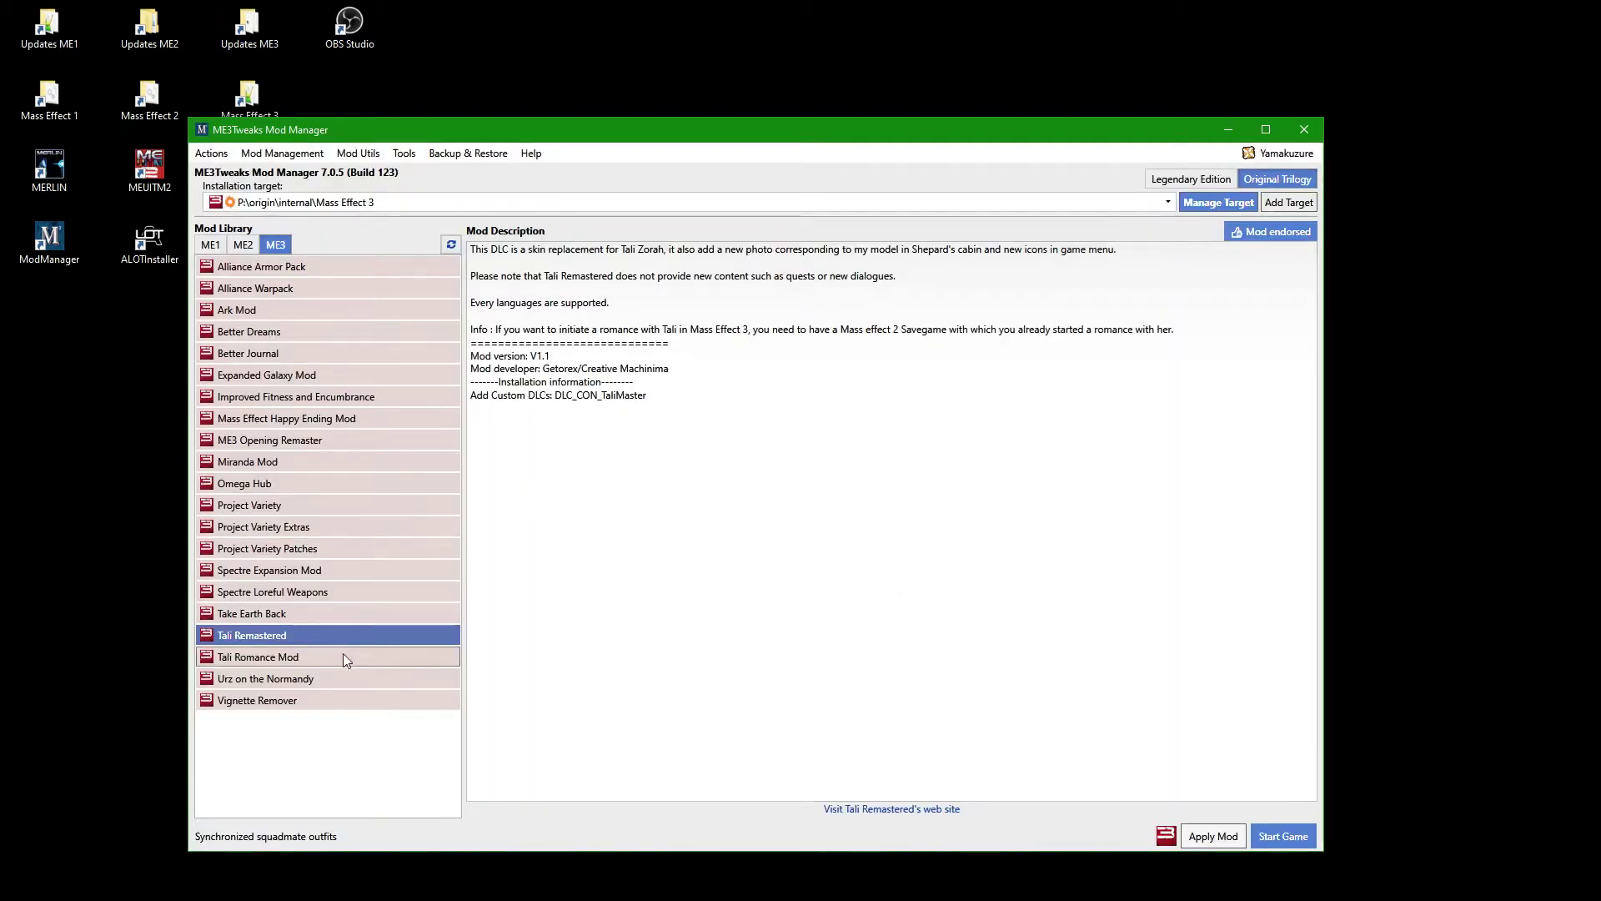
Install Urz on the Normandy and Vignette Remover, then select Expanded Galaxy Mod
click(343, 678)
click(1214, 836)
click(868, 538)
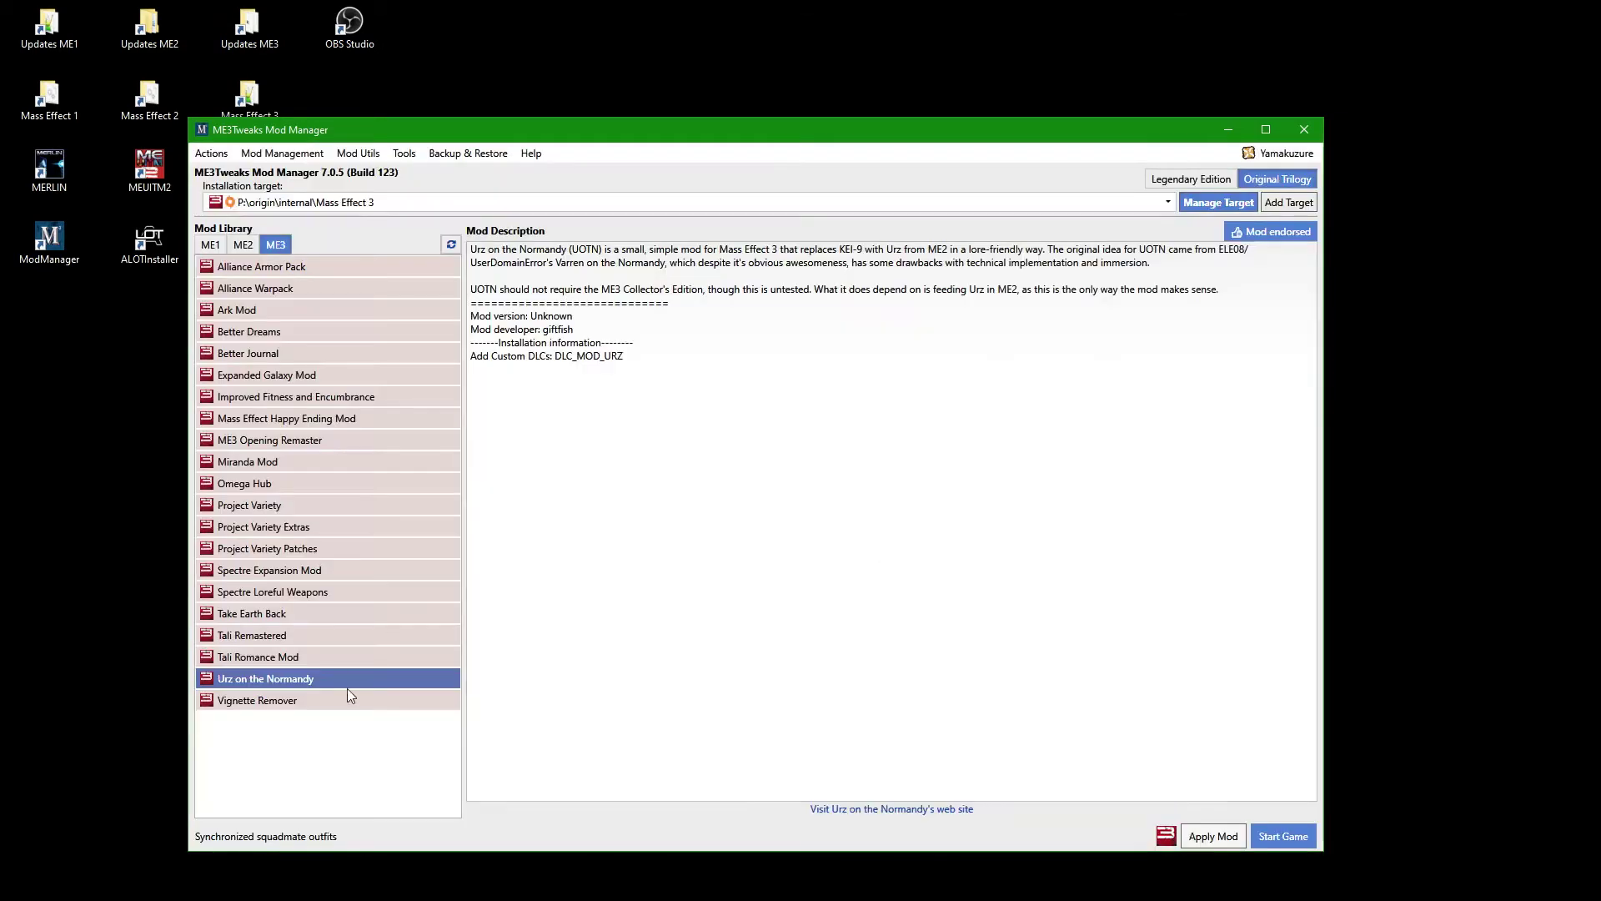
click(347, 700)
click(1214, 835)
click(863, 536)
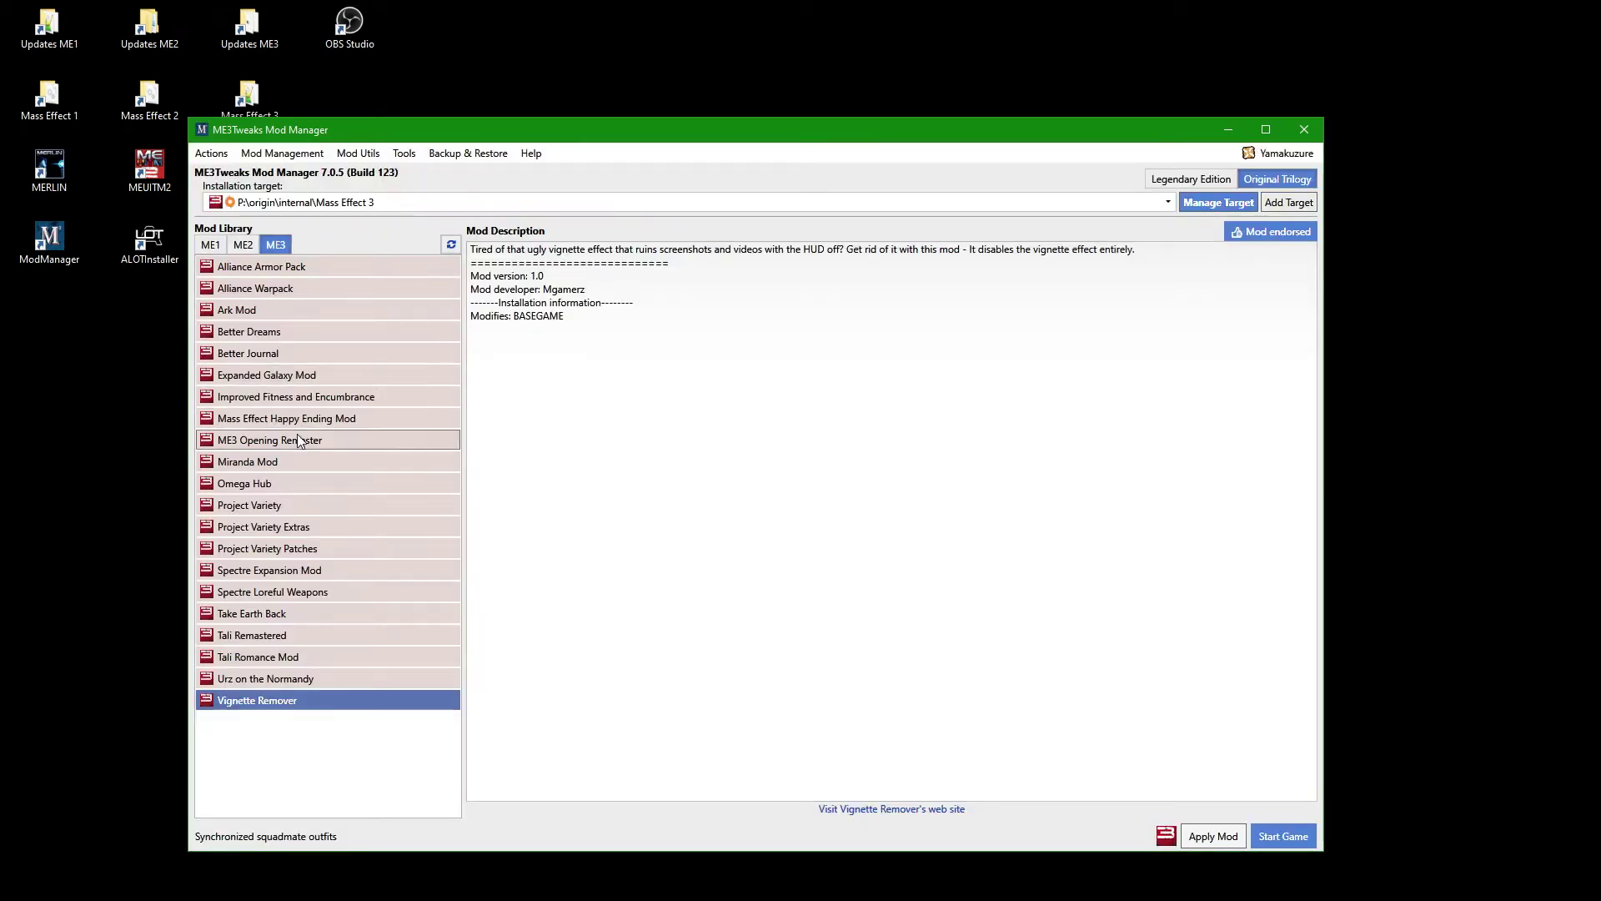
click(329, 375)
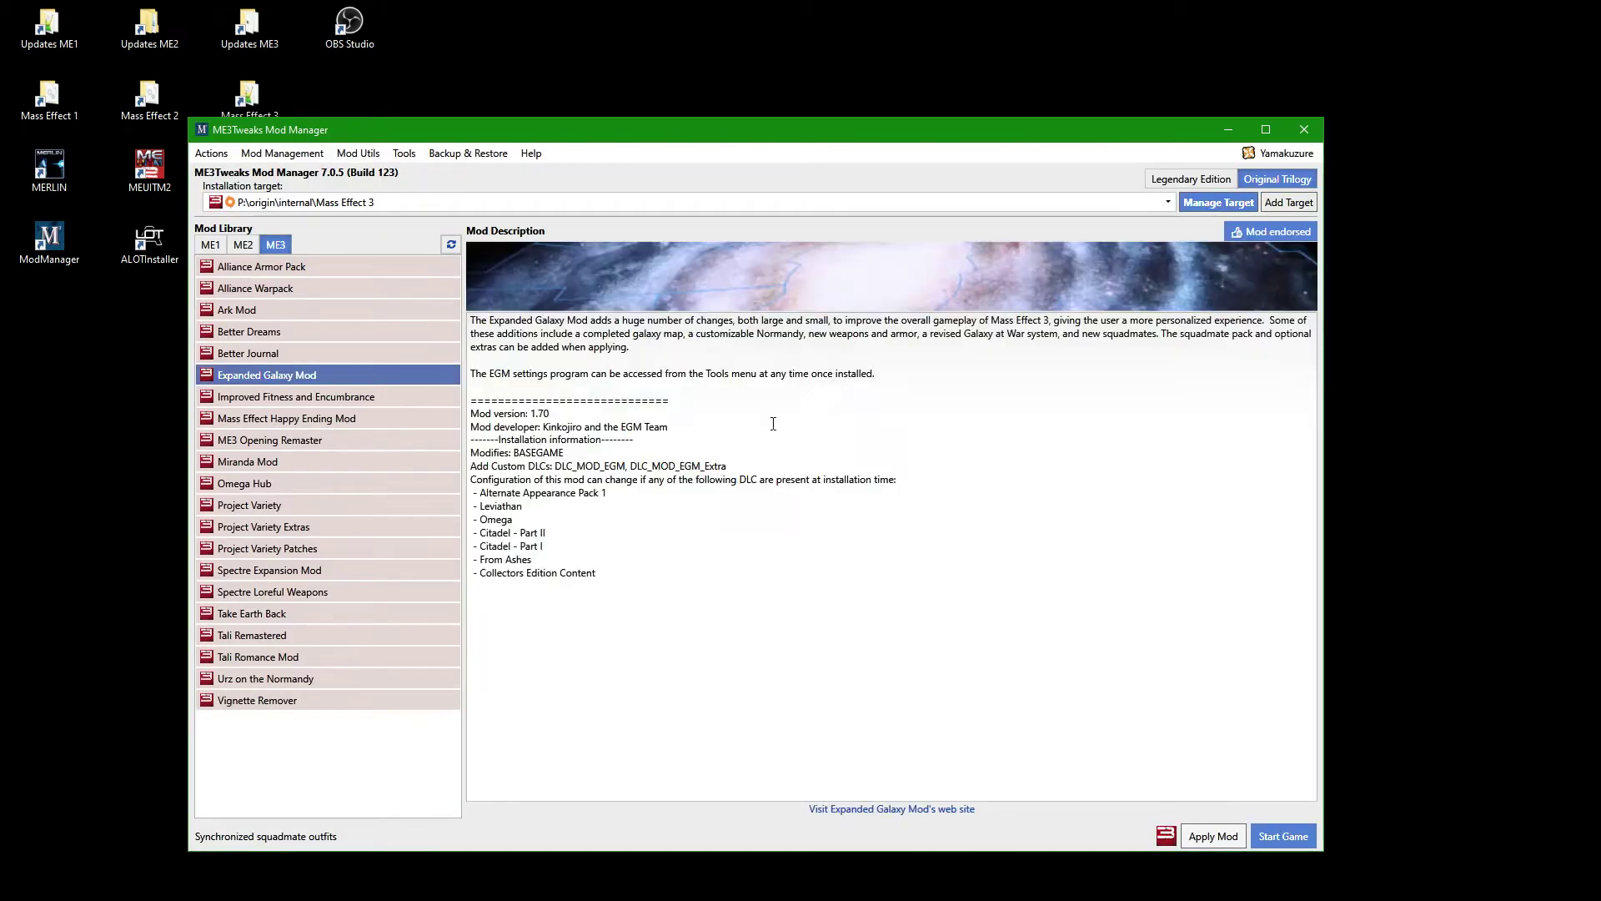
Install Expanded Galaxy Mod with Tali Remastered Compatibility after reviewing its options
click(1213, 835)
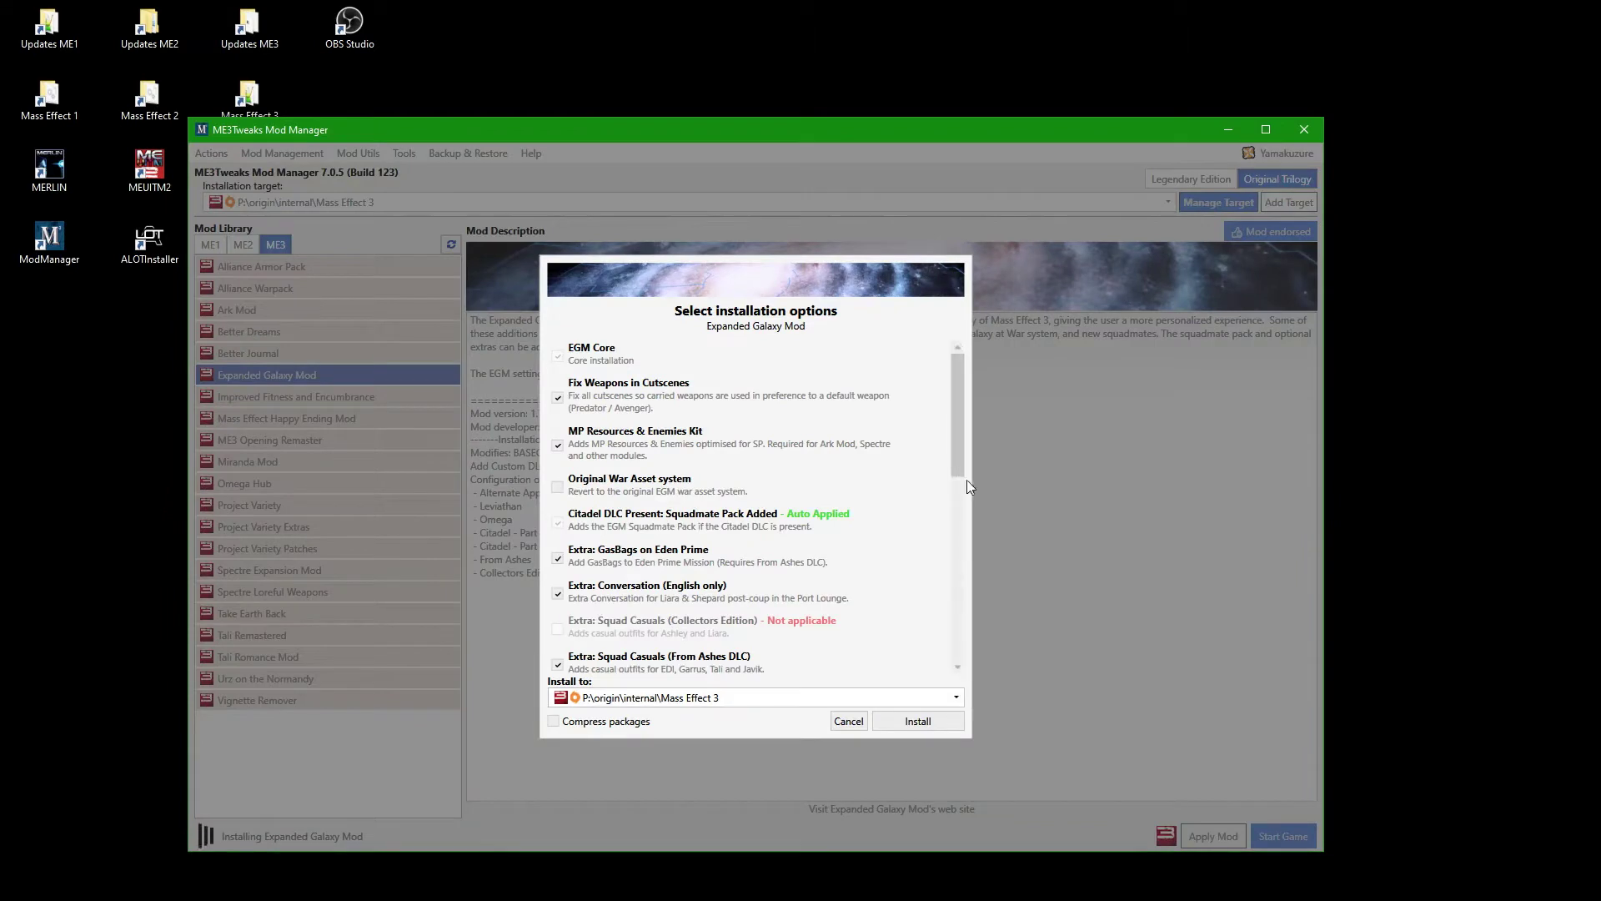
mouse_move(958, 427)
mouse_down()
mouse_move(963, 619)
mouse_move(965, 559)
mouse_up()
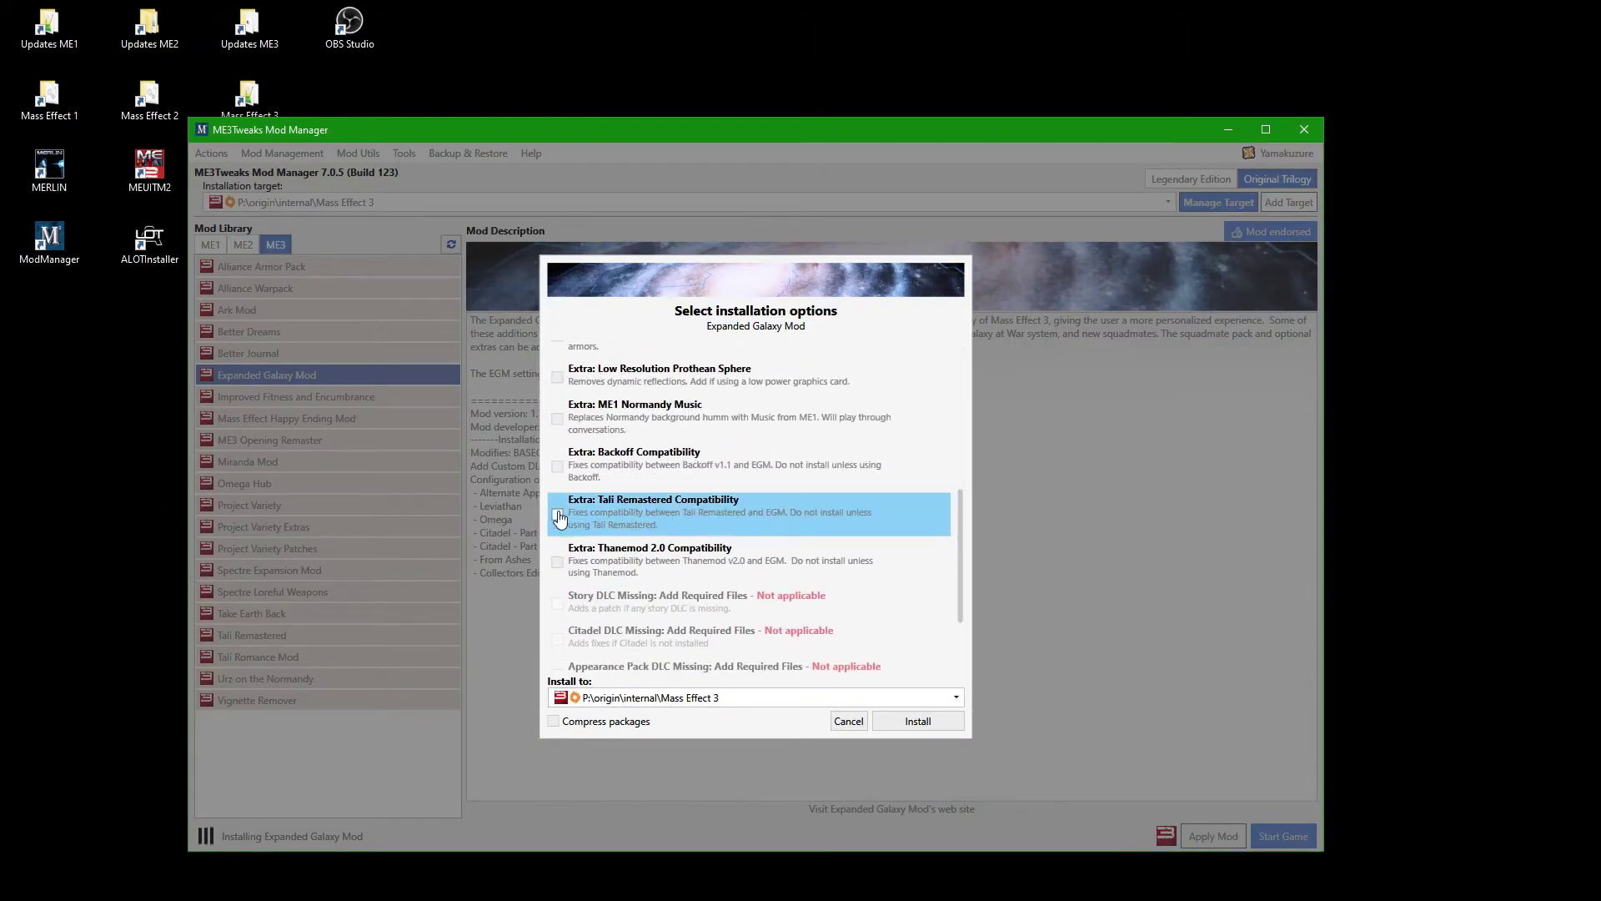
click(940, 722)
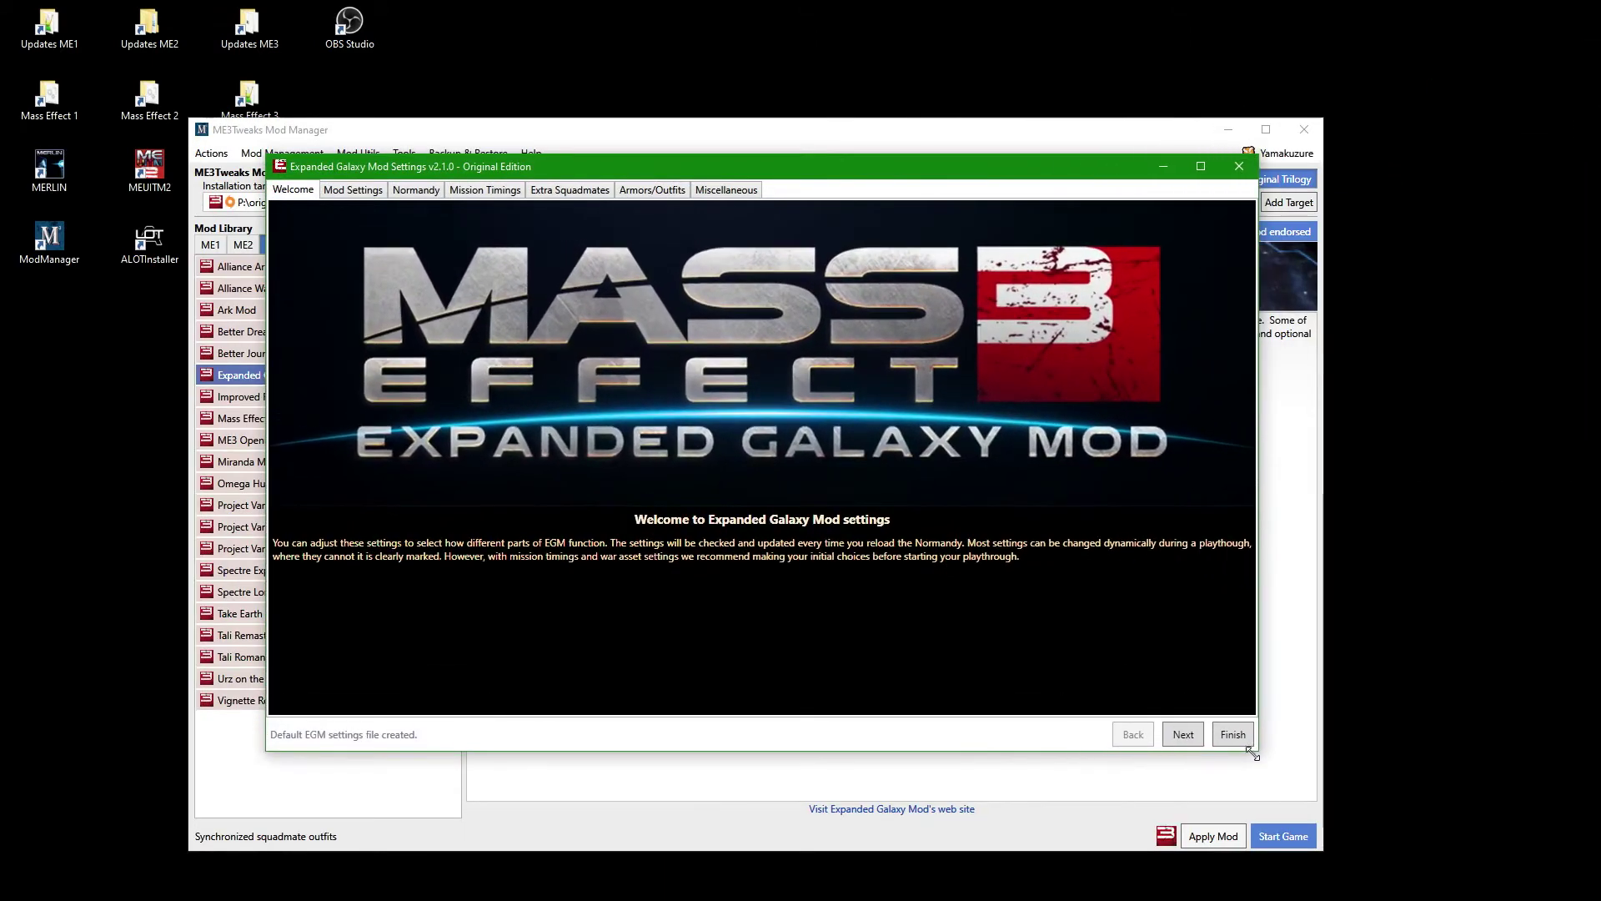
On the Normandy page, set On-board Stereo to Stereo disabled and Cabin Invite Music to Cabin Music Player
click(1181, 738)
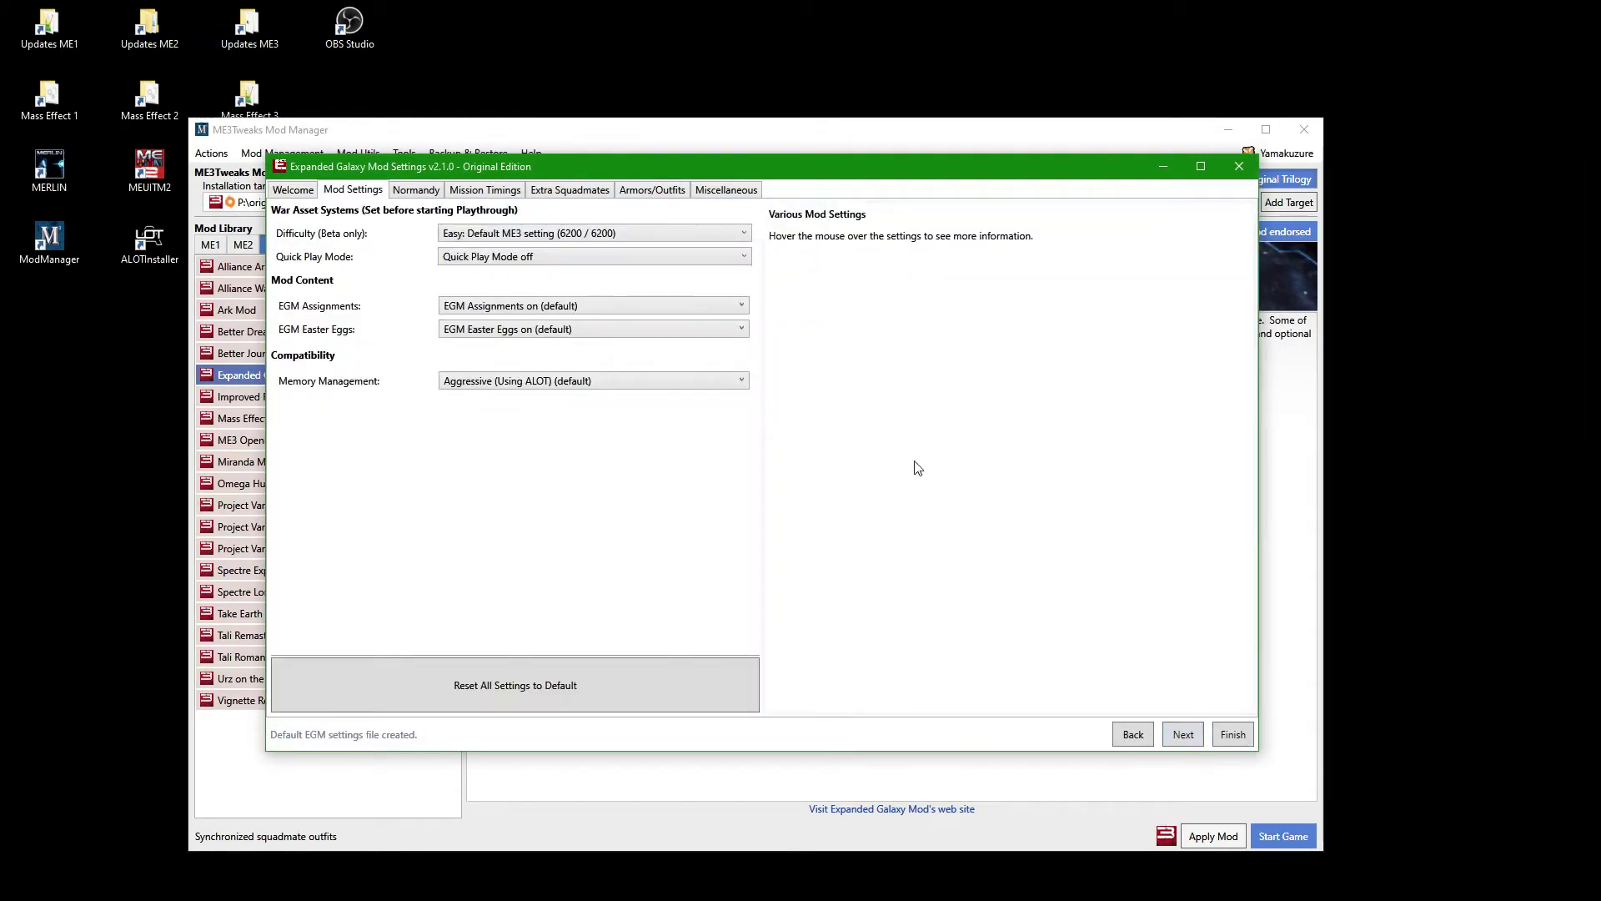
click(1183, 734)
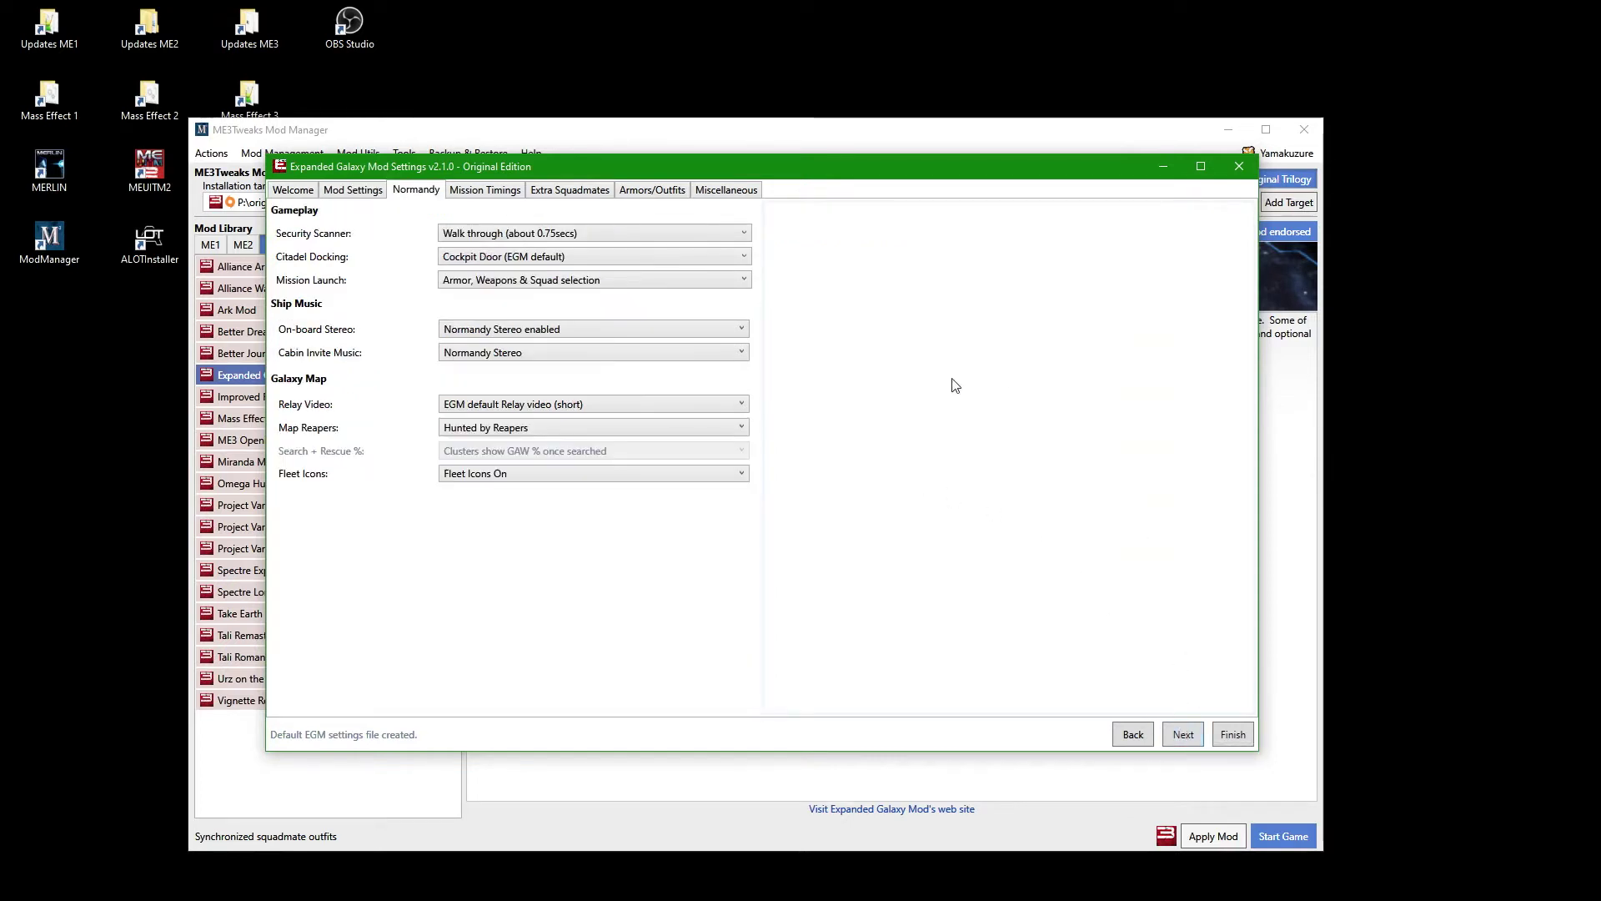
click(584, 332)
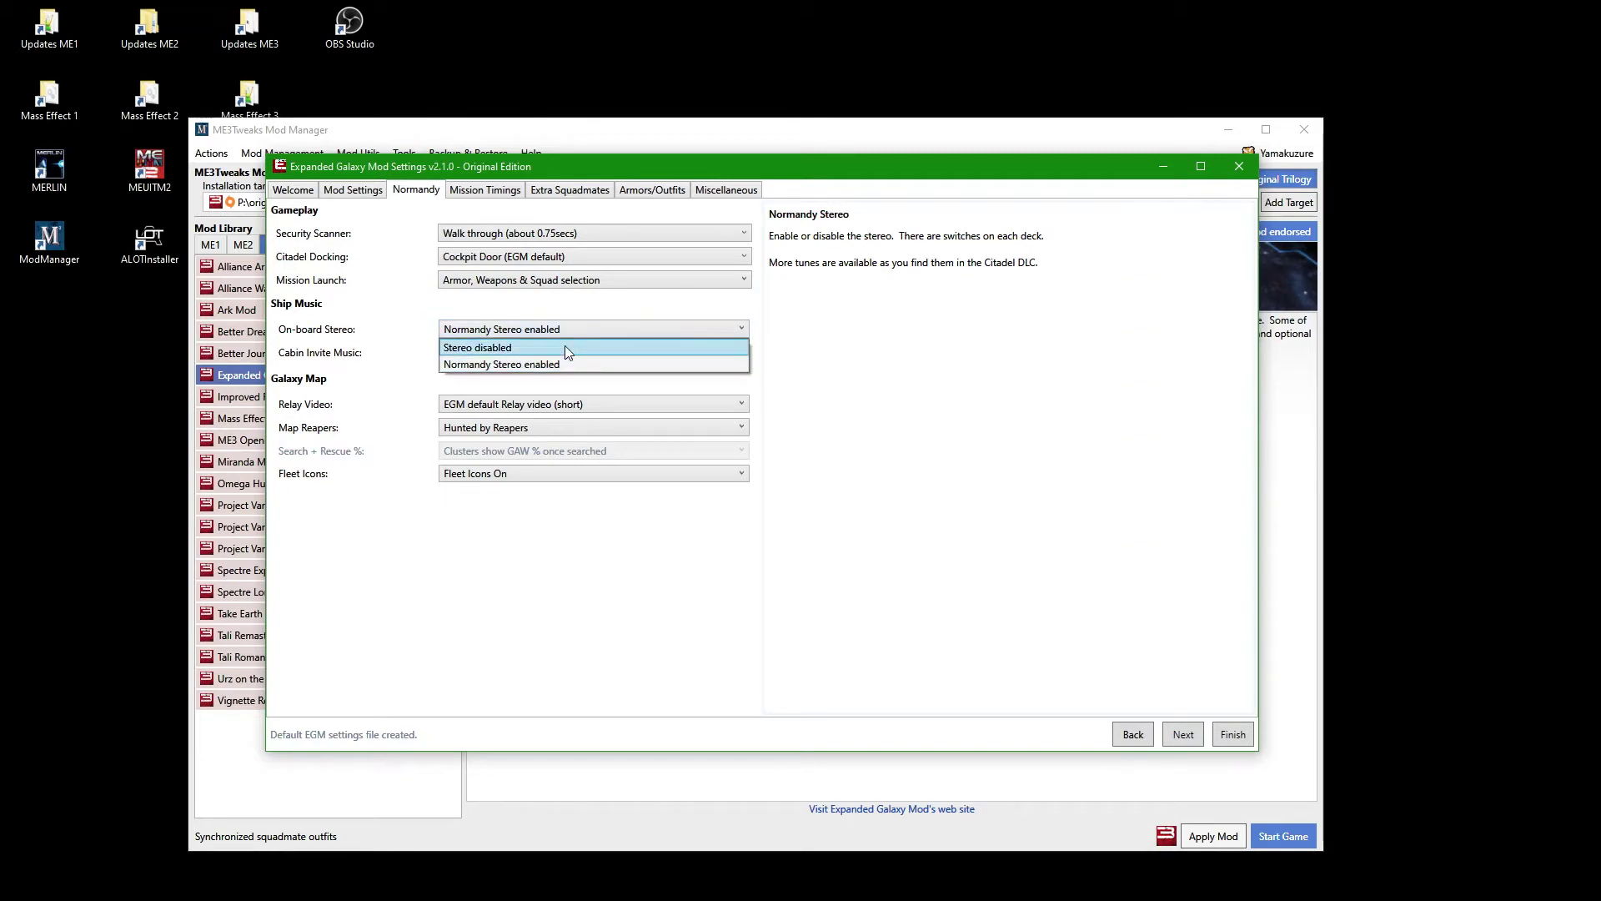
click(565, 347)
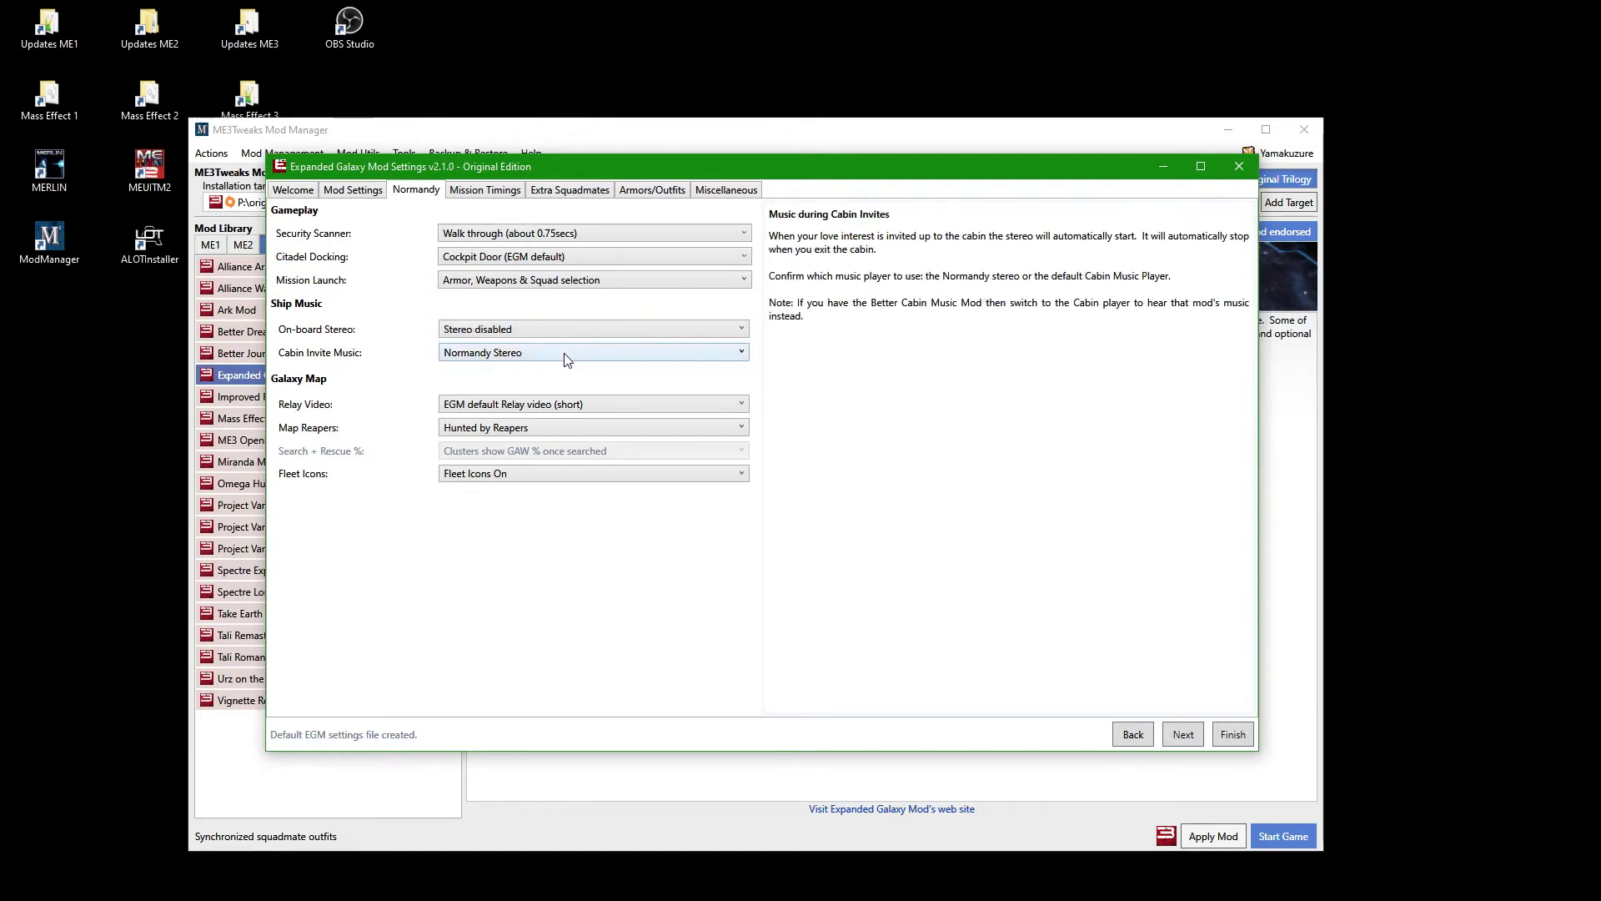
click(565, 355)
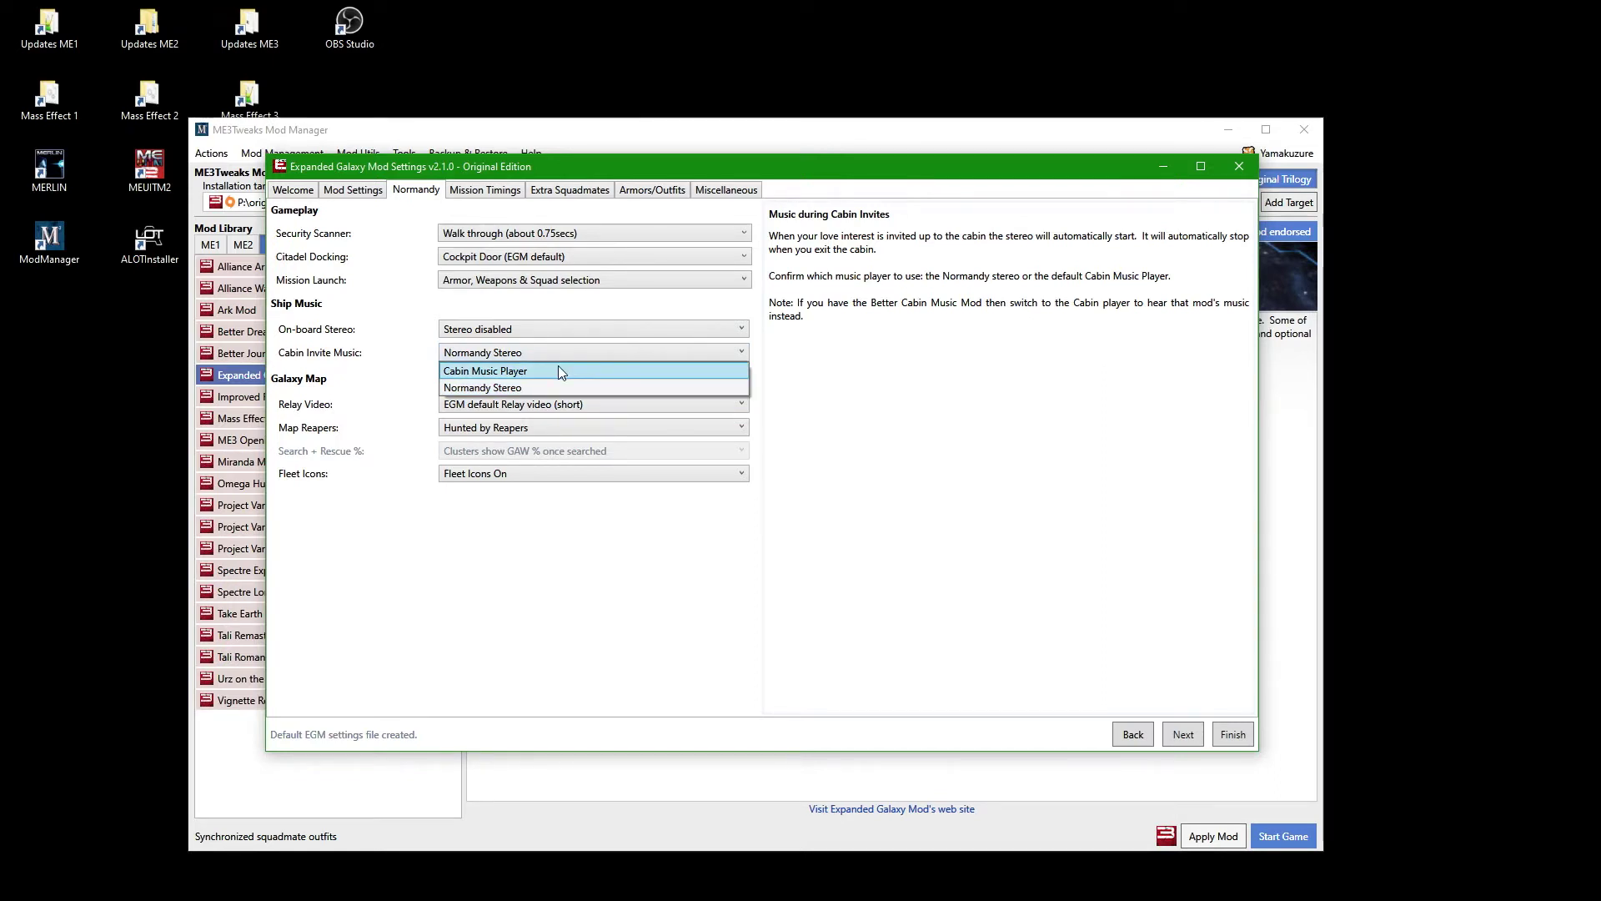
click(560, 372)
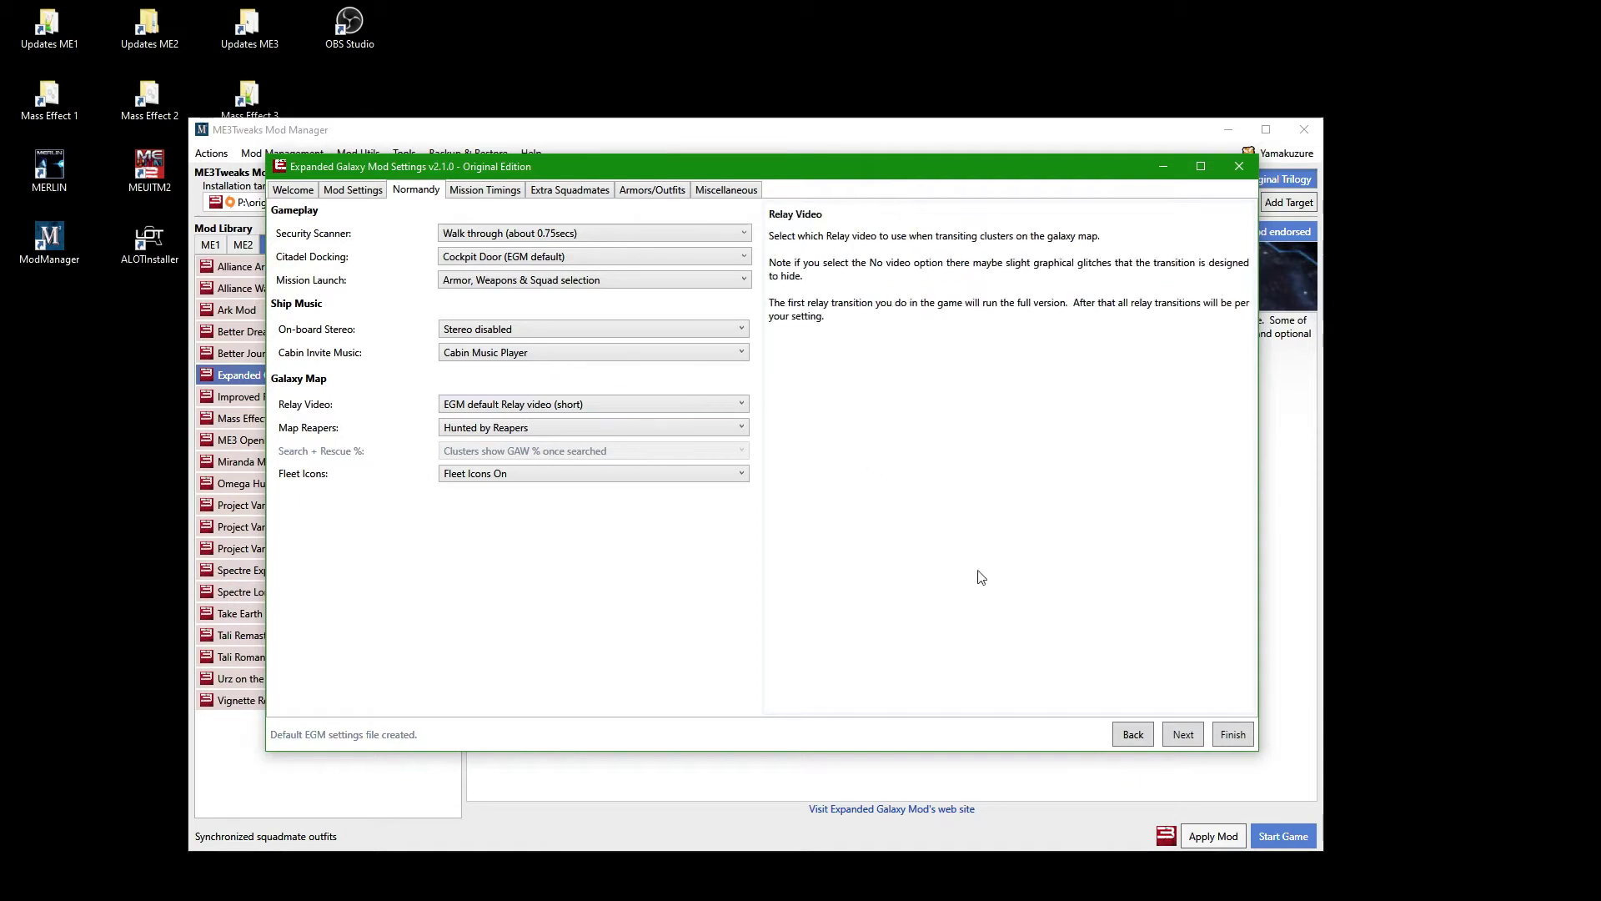
click(1184, 735)
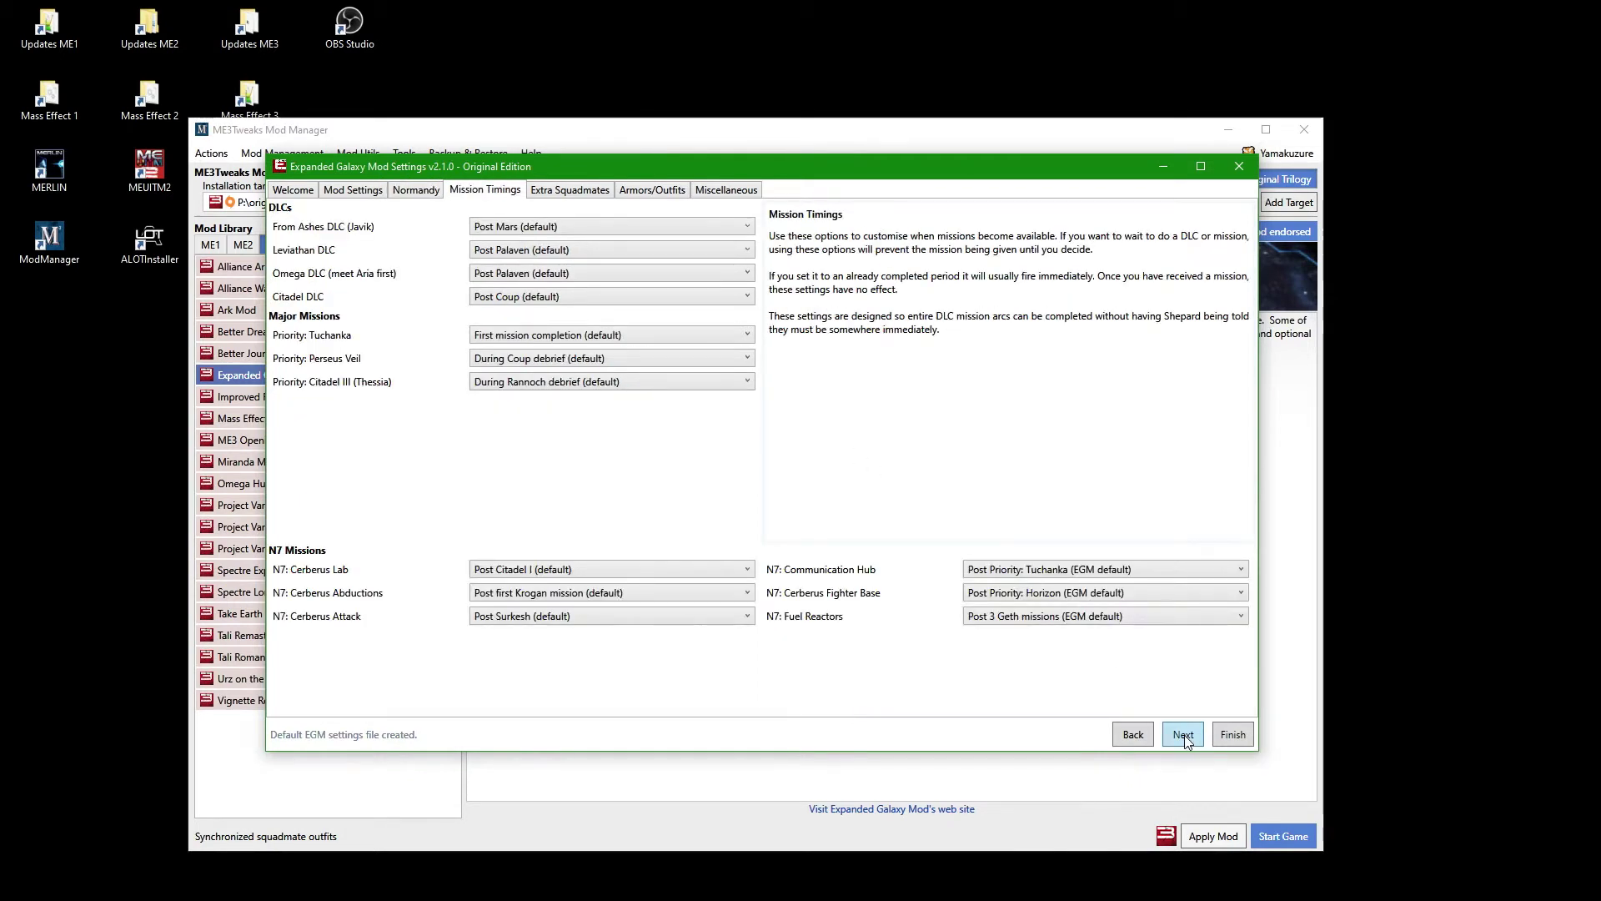
Set From Ashes Post Palaven, Leviathan Post Tuchanka, Omega Post Citadel Coup, Citadel Post Horizon, Tuchanka from War Room
click(567, 227)
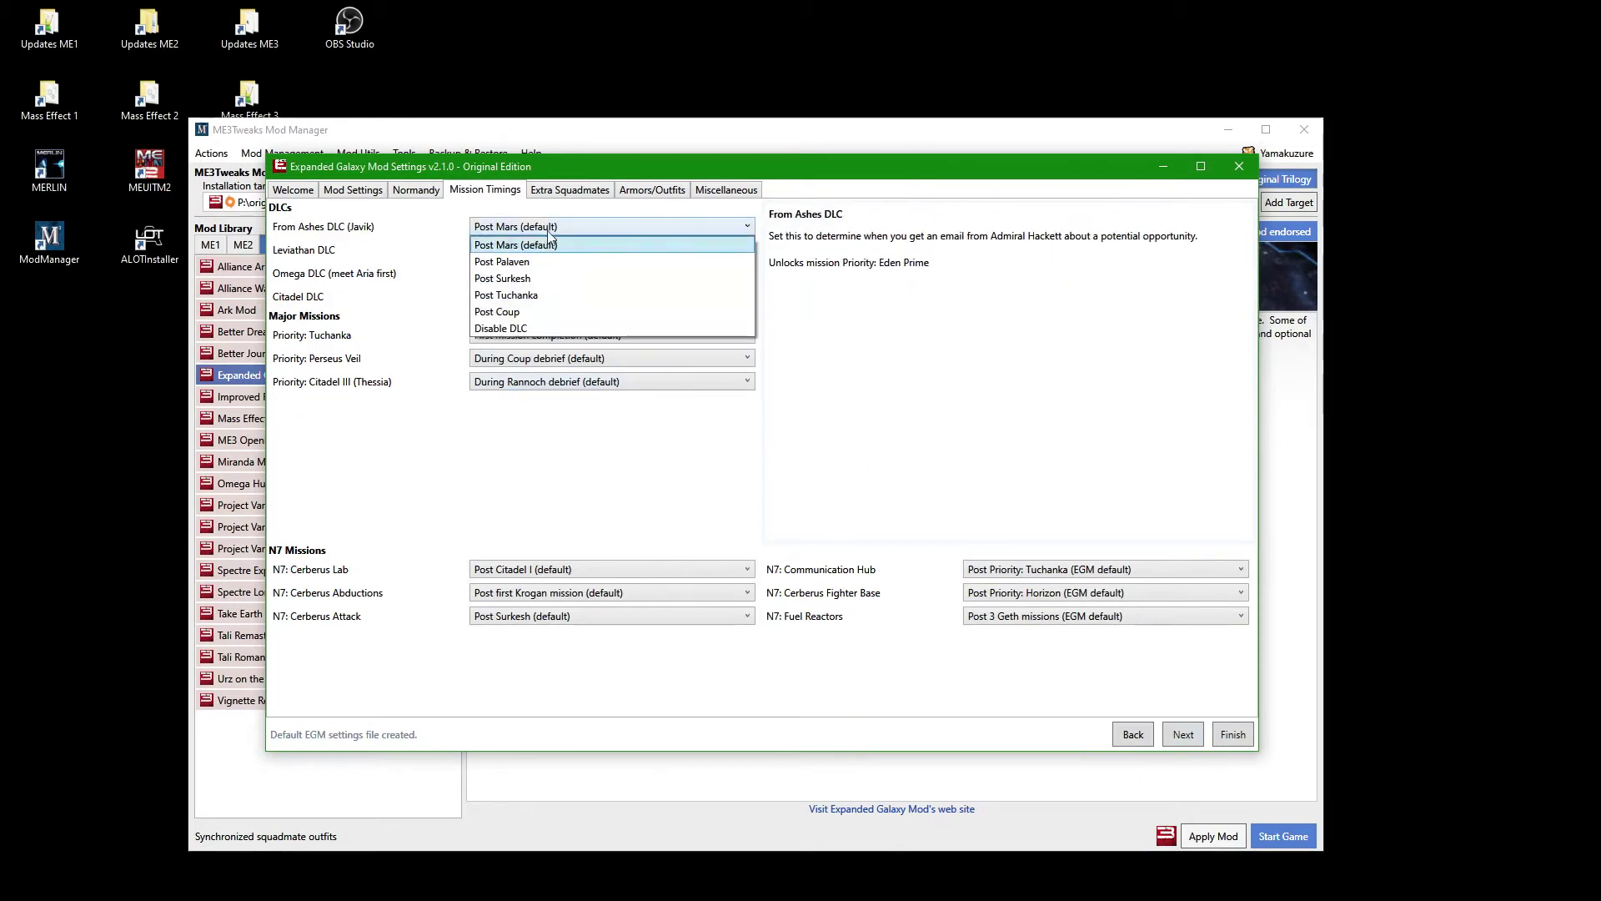
click(553, 261)
click(548, 252)
click(565, 301)
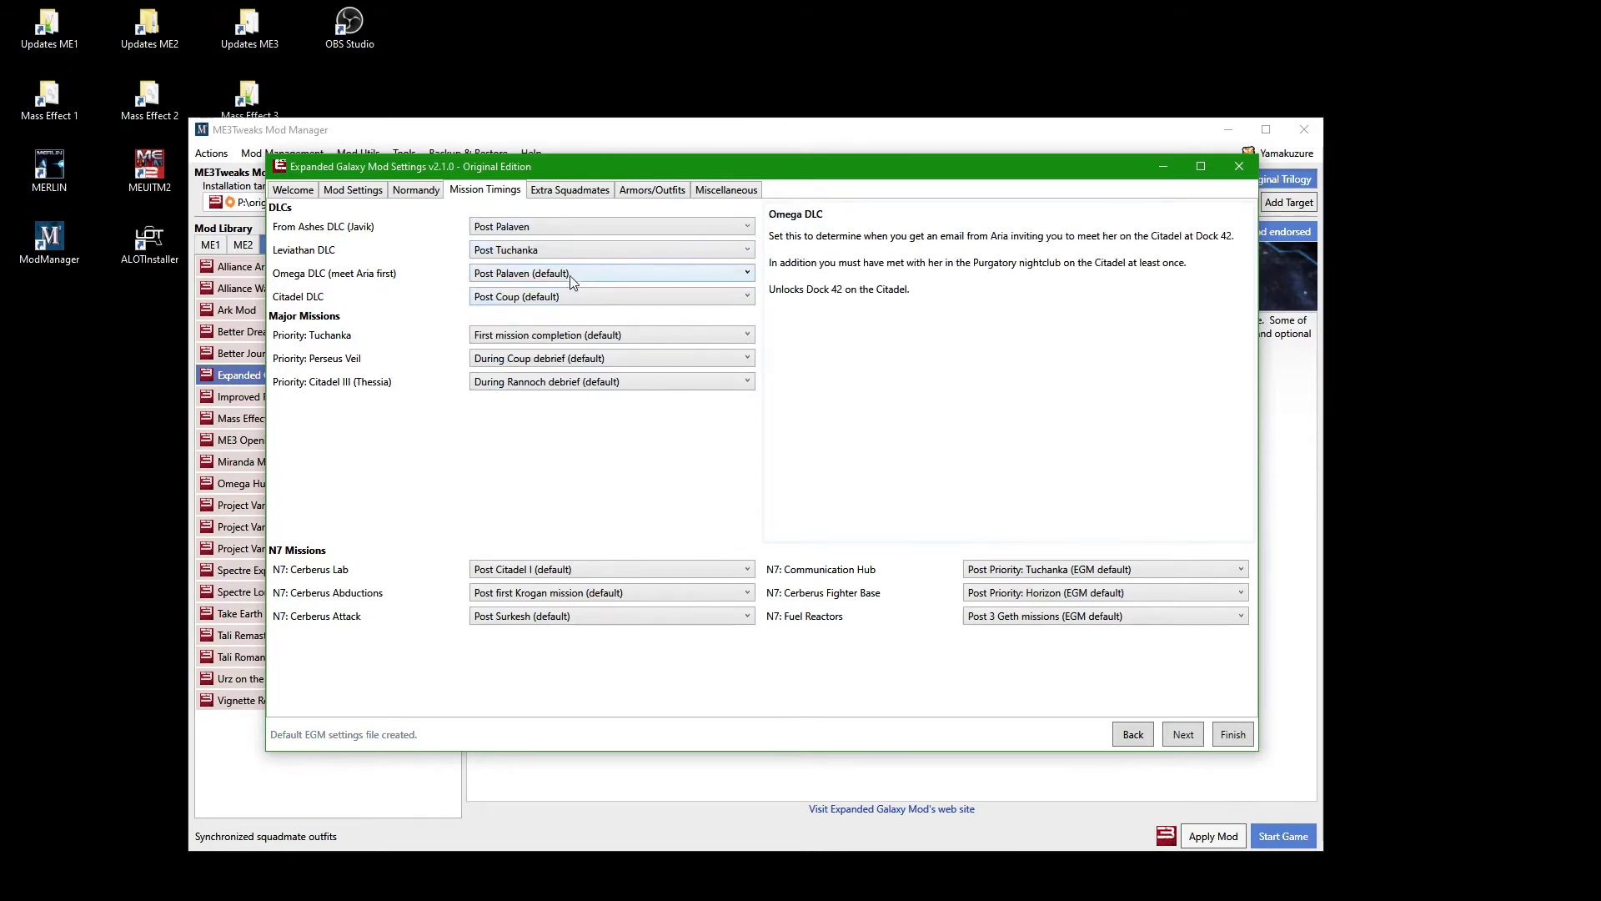
click(568, 274)
click(572, 333)
click(587, 299)
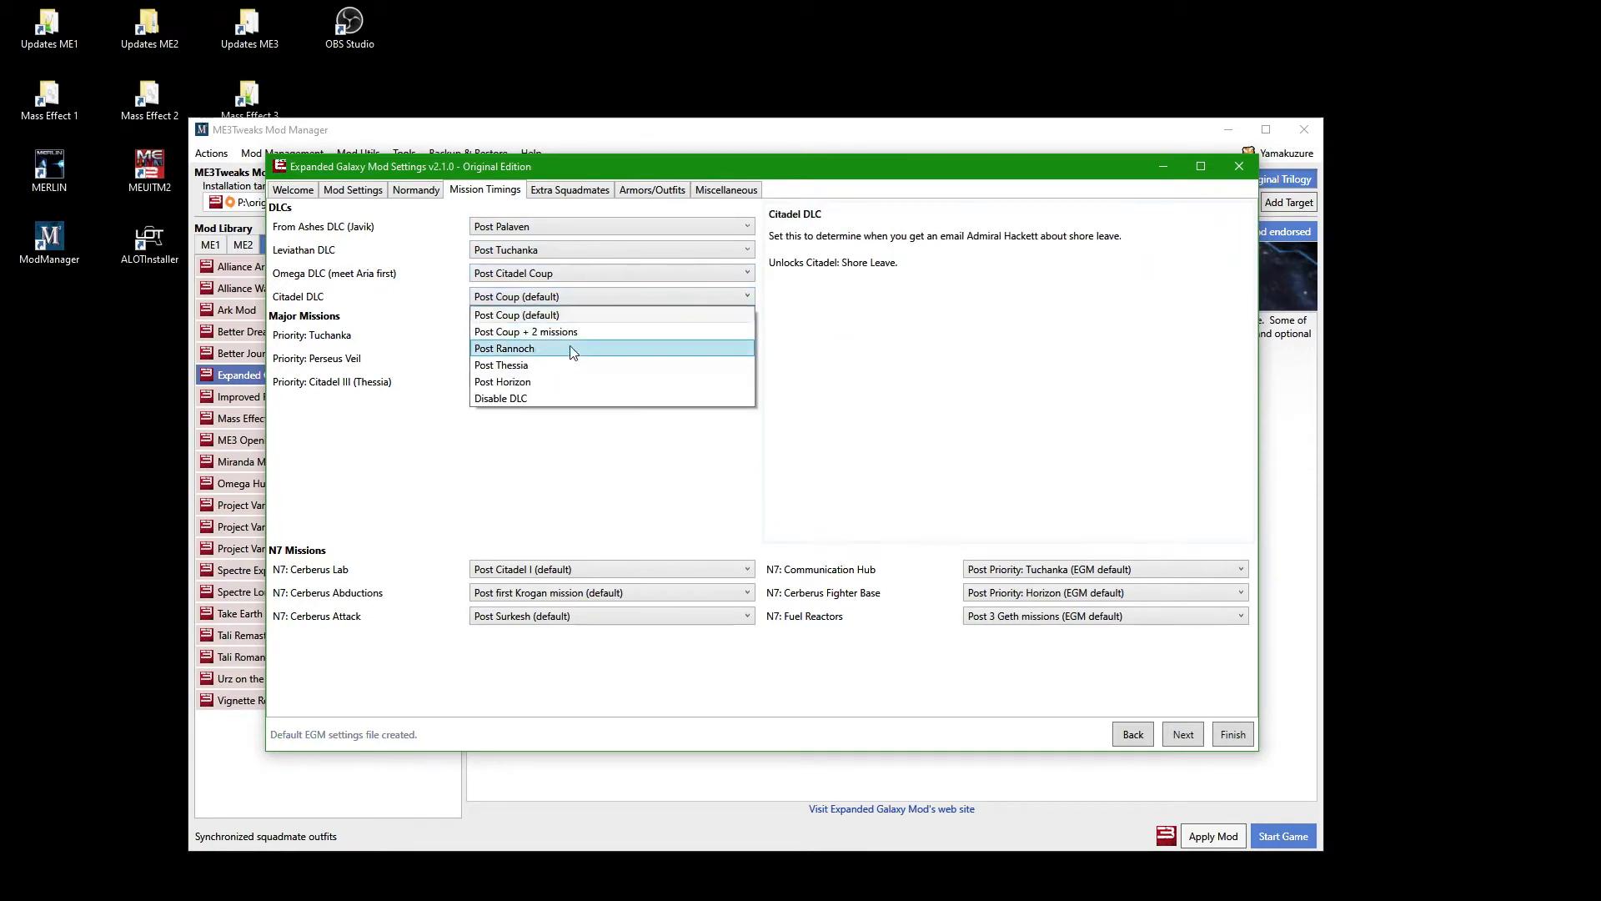
click(572, 346)
click(567, 335)
click(551, 421)
Set Perseus Veil and Citadel III to vid-con, Cerberus Lab Post Surkesh + 2, Cerberus Attack Post Tuchanka: Bomb
click(549, 364)
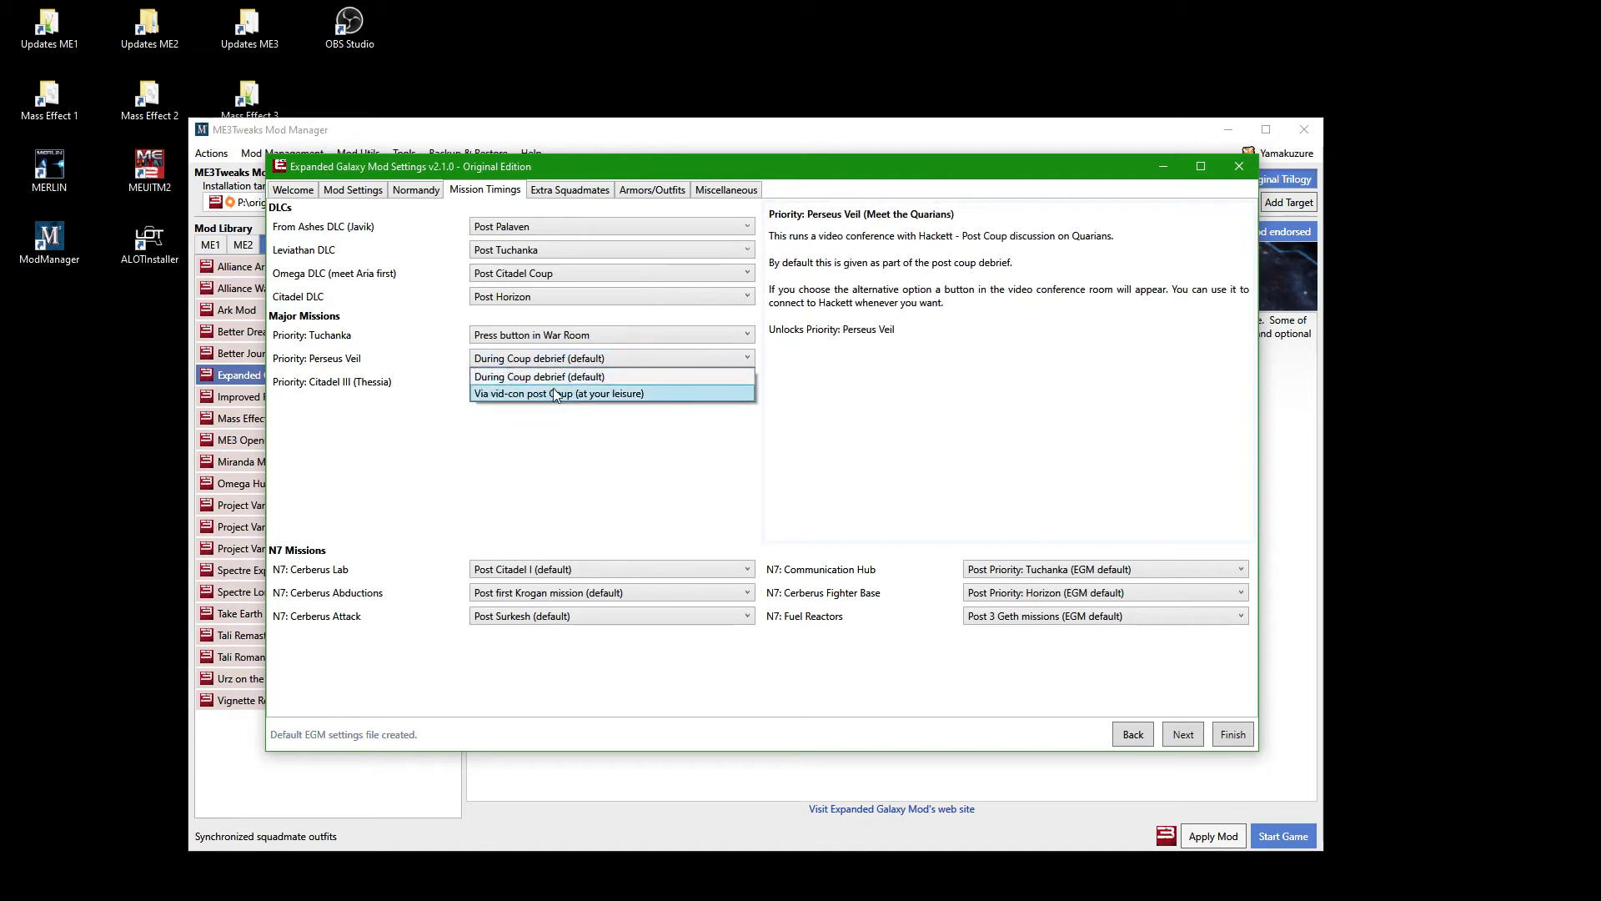
click(555, 387)
click(556, 387)
click(556, 416)
click(557, 570)
click(559, 638)
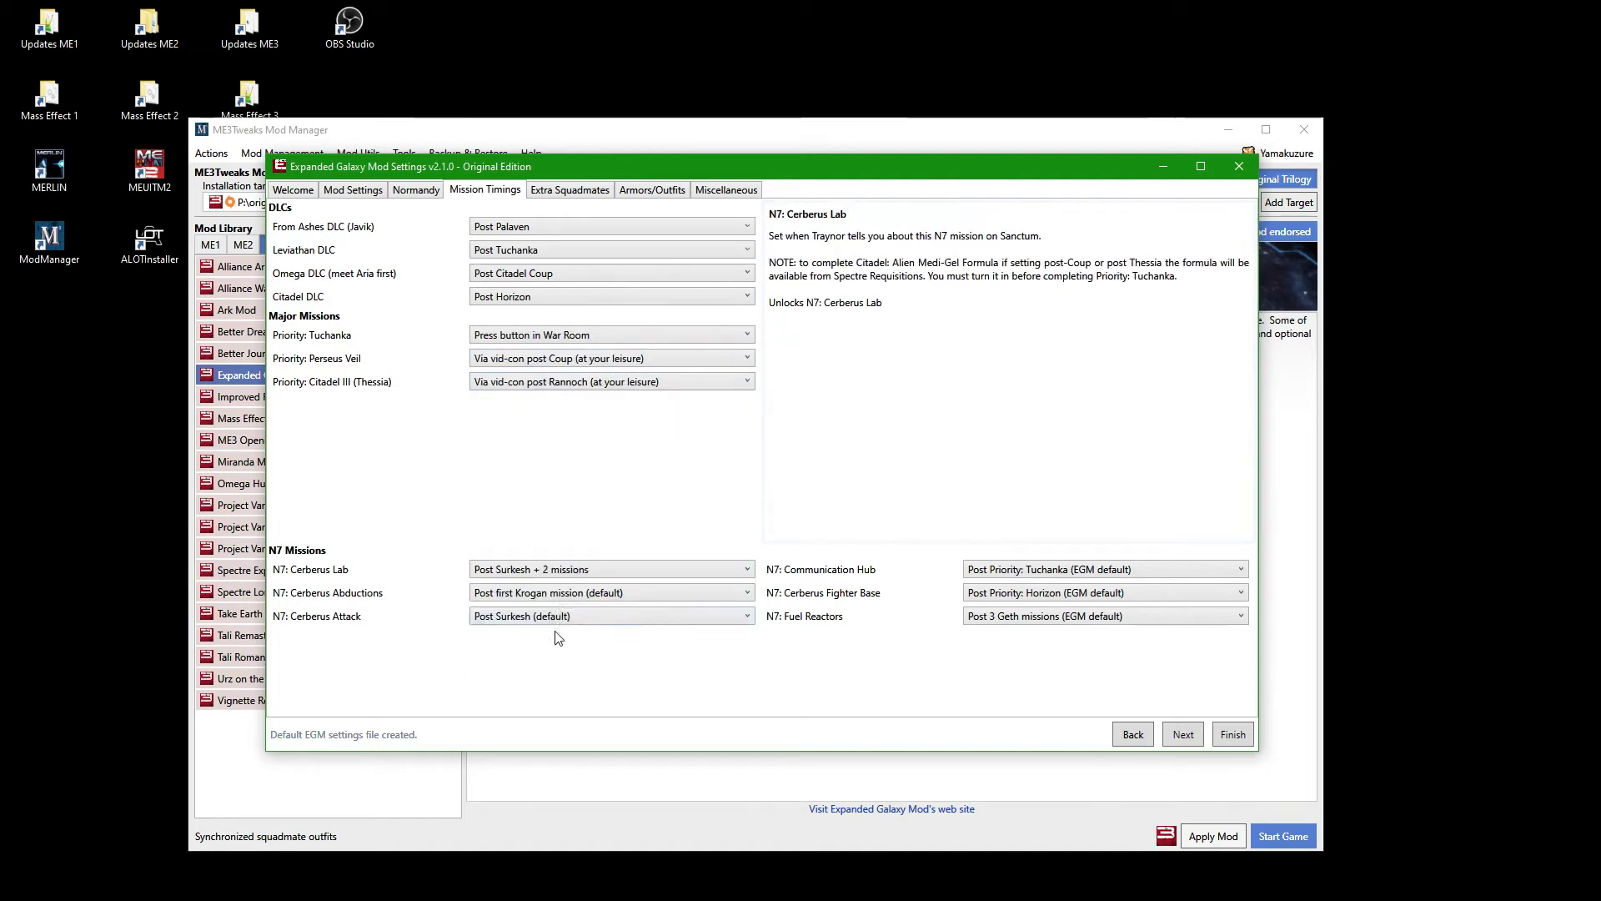
click(560, 617)
click(571, 668)
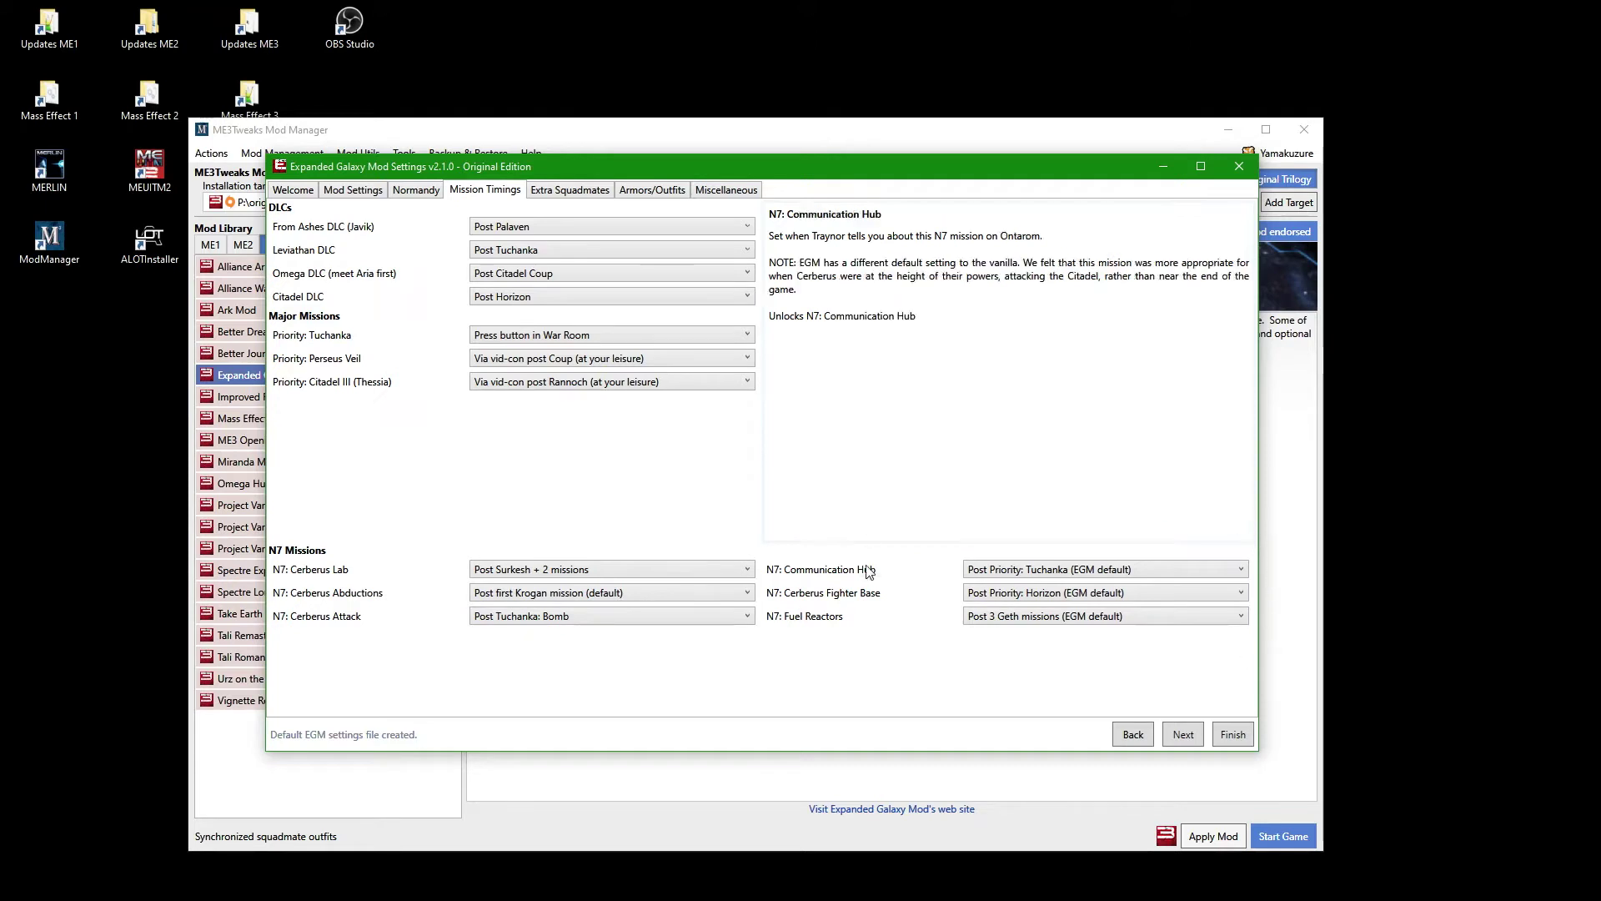
mouse_move(1003, 571)
mouse_move(1004, 601)
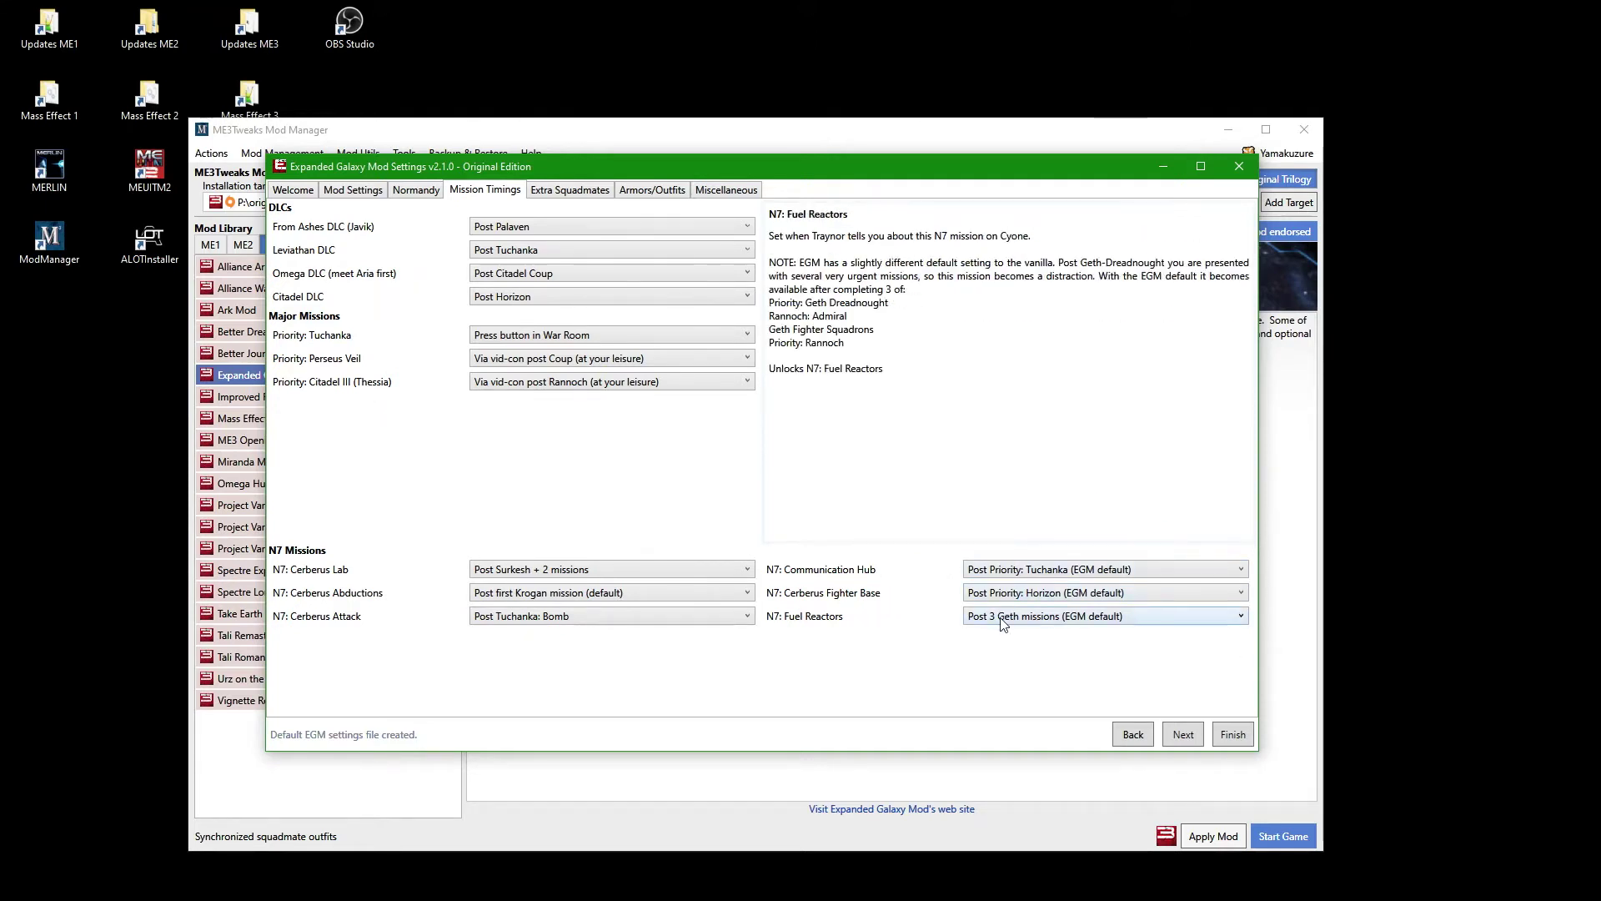
click(1185, 735)
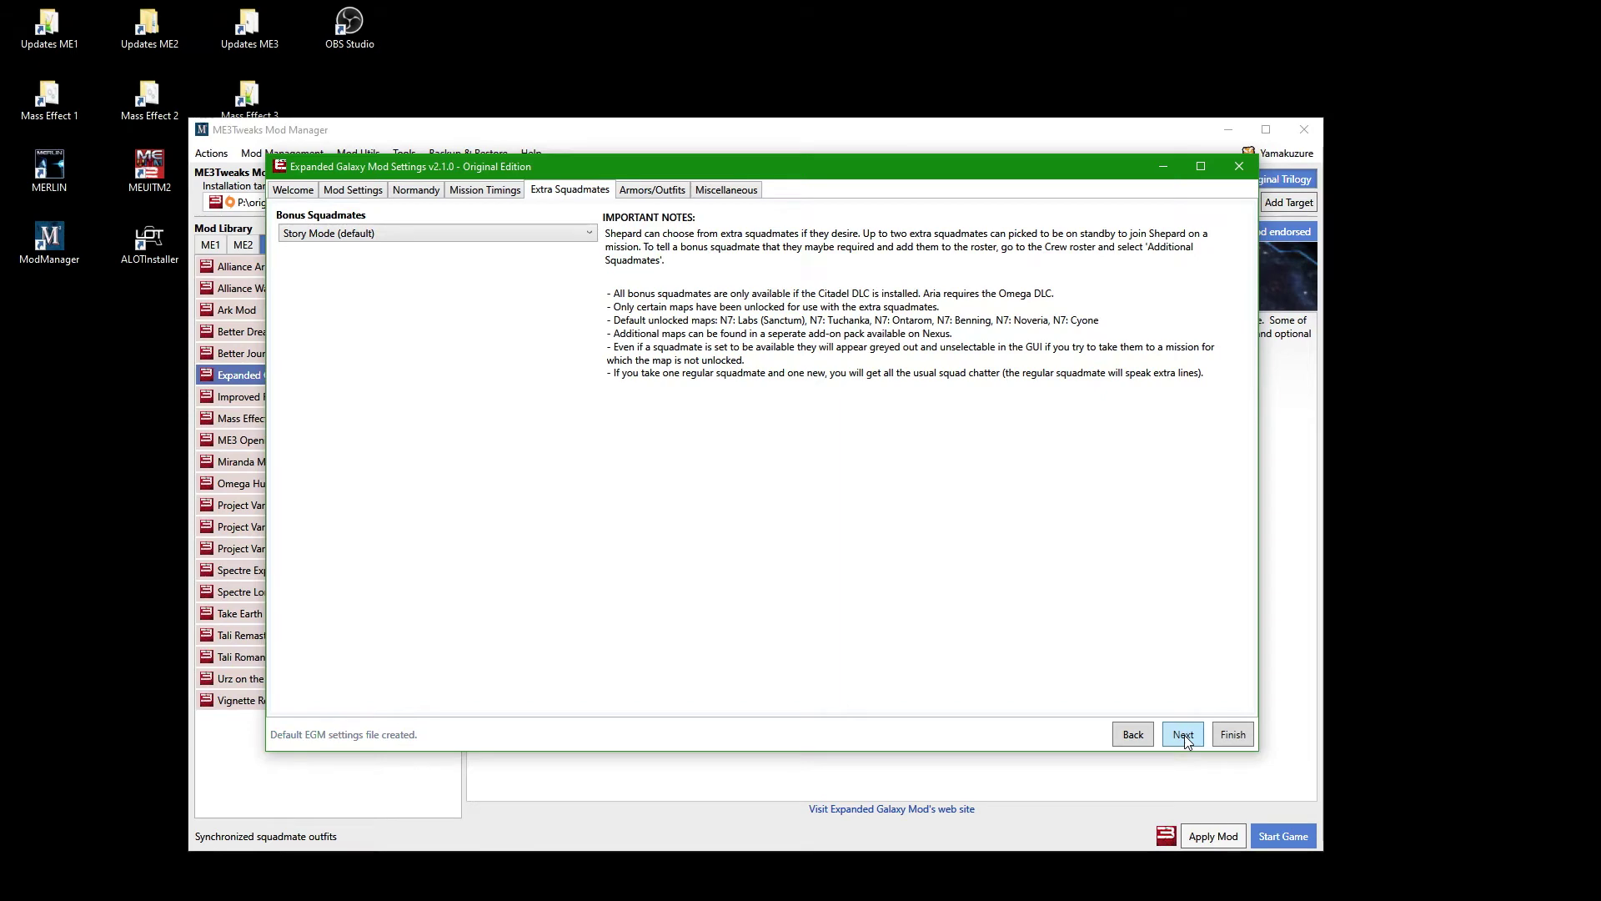
Give Garrus the Gold Trim Casual outfit and set EDI's casual outfit to Automatic
click(1184, 734)
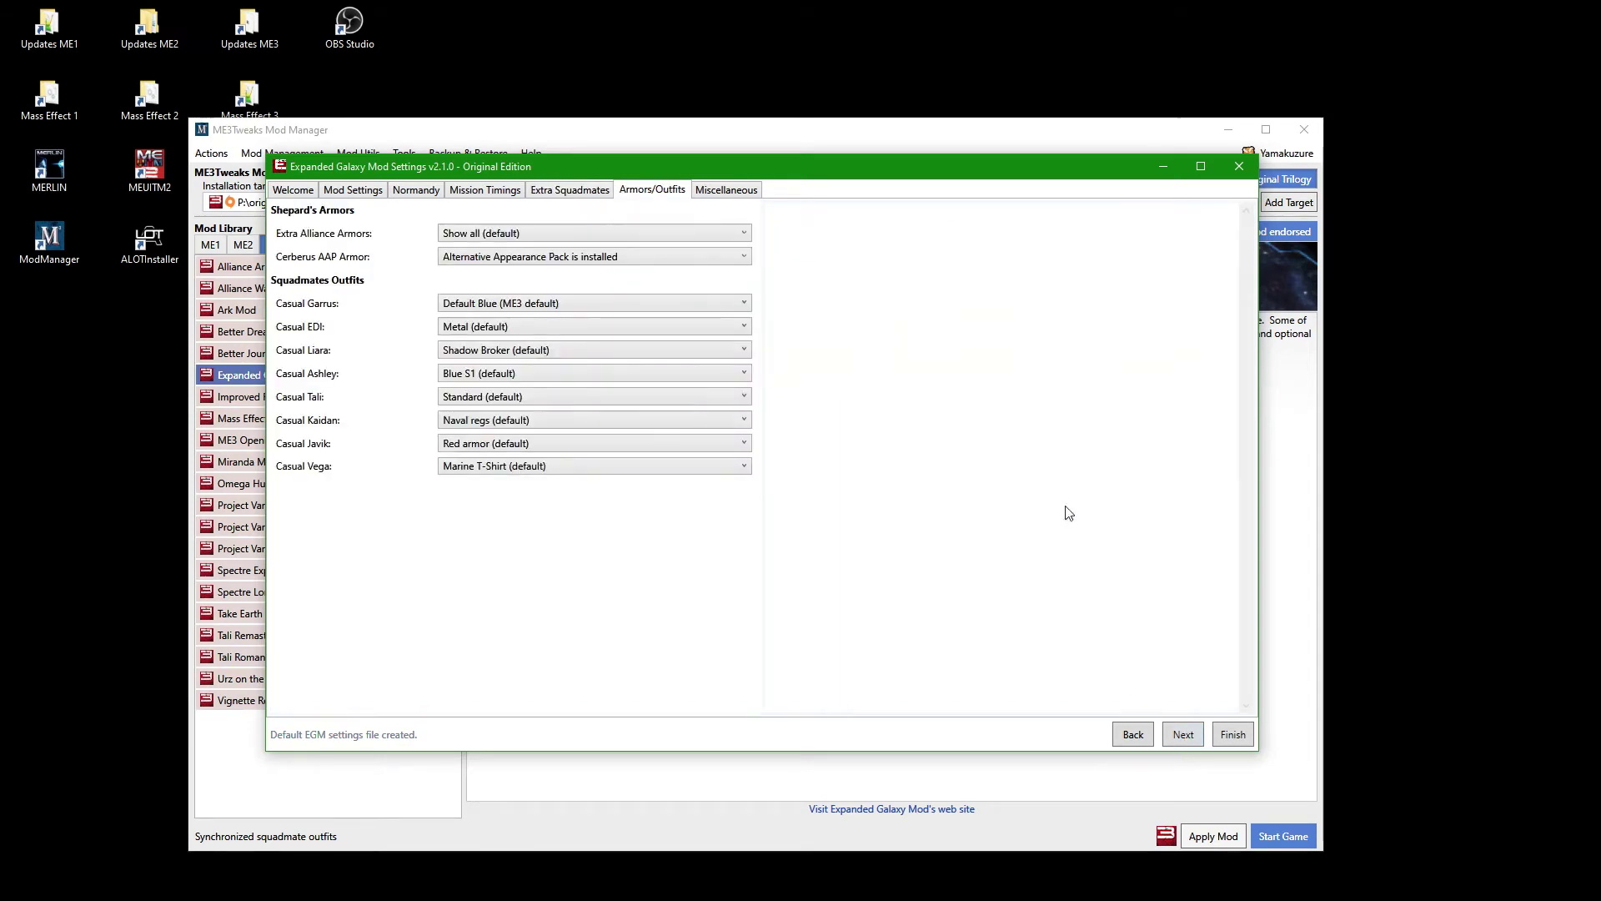
mouse_move(587, 284)
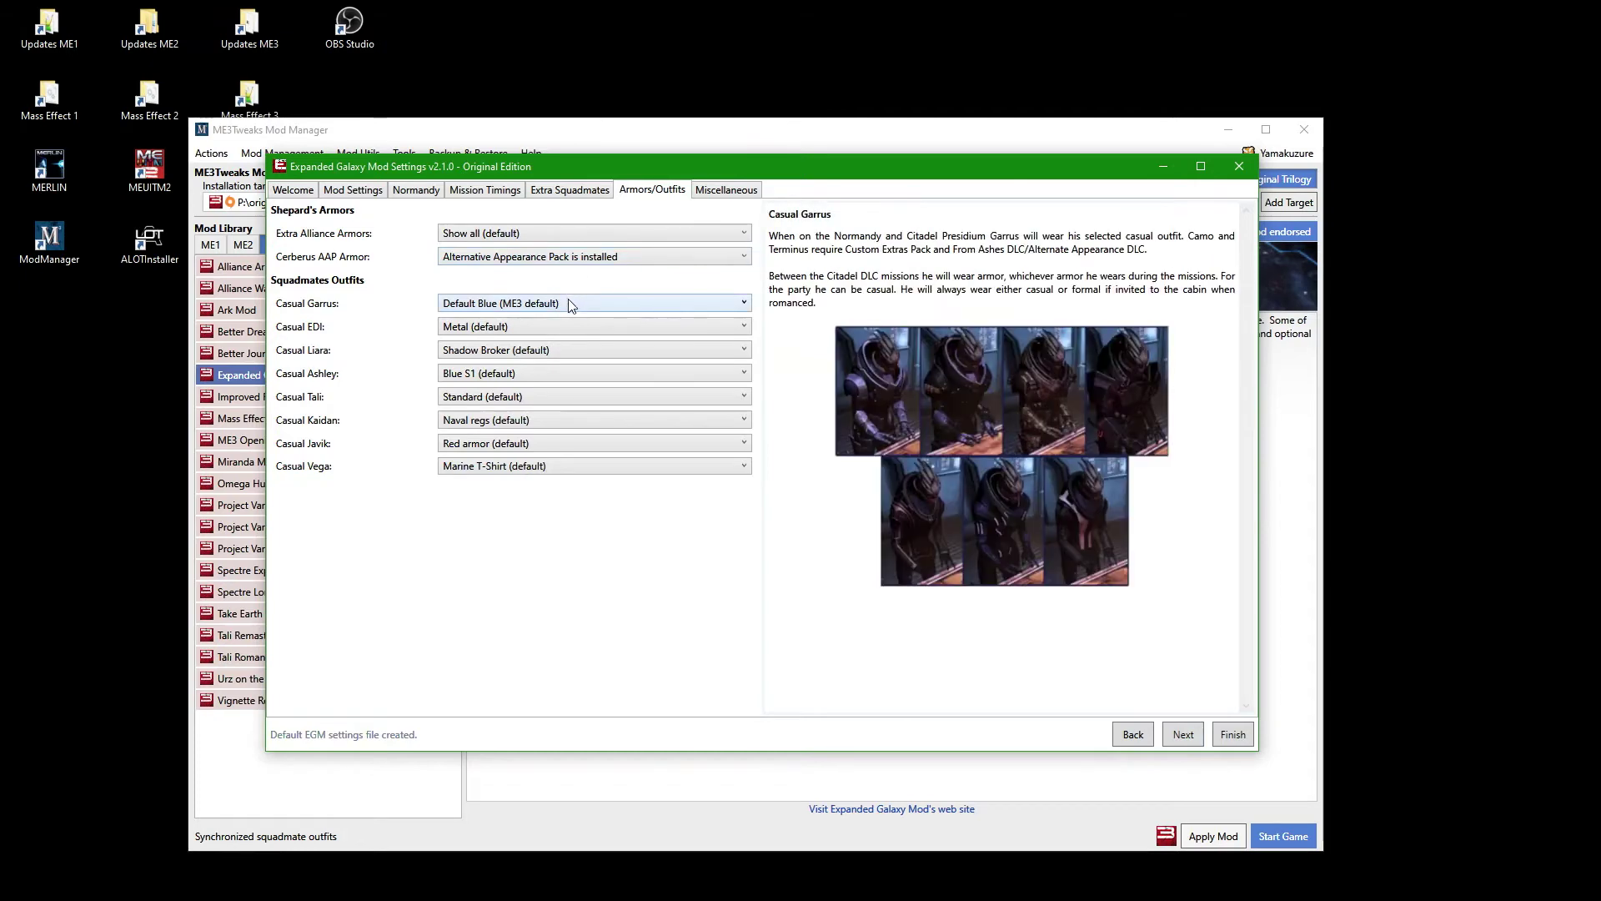
click(572, 302)
click(546, 405)
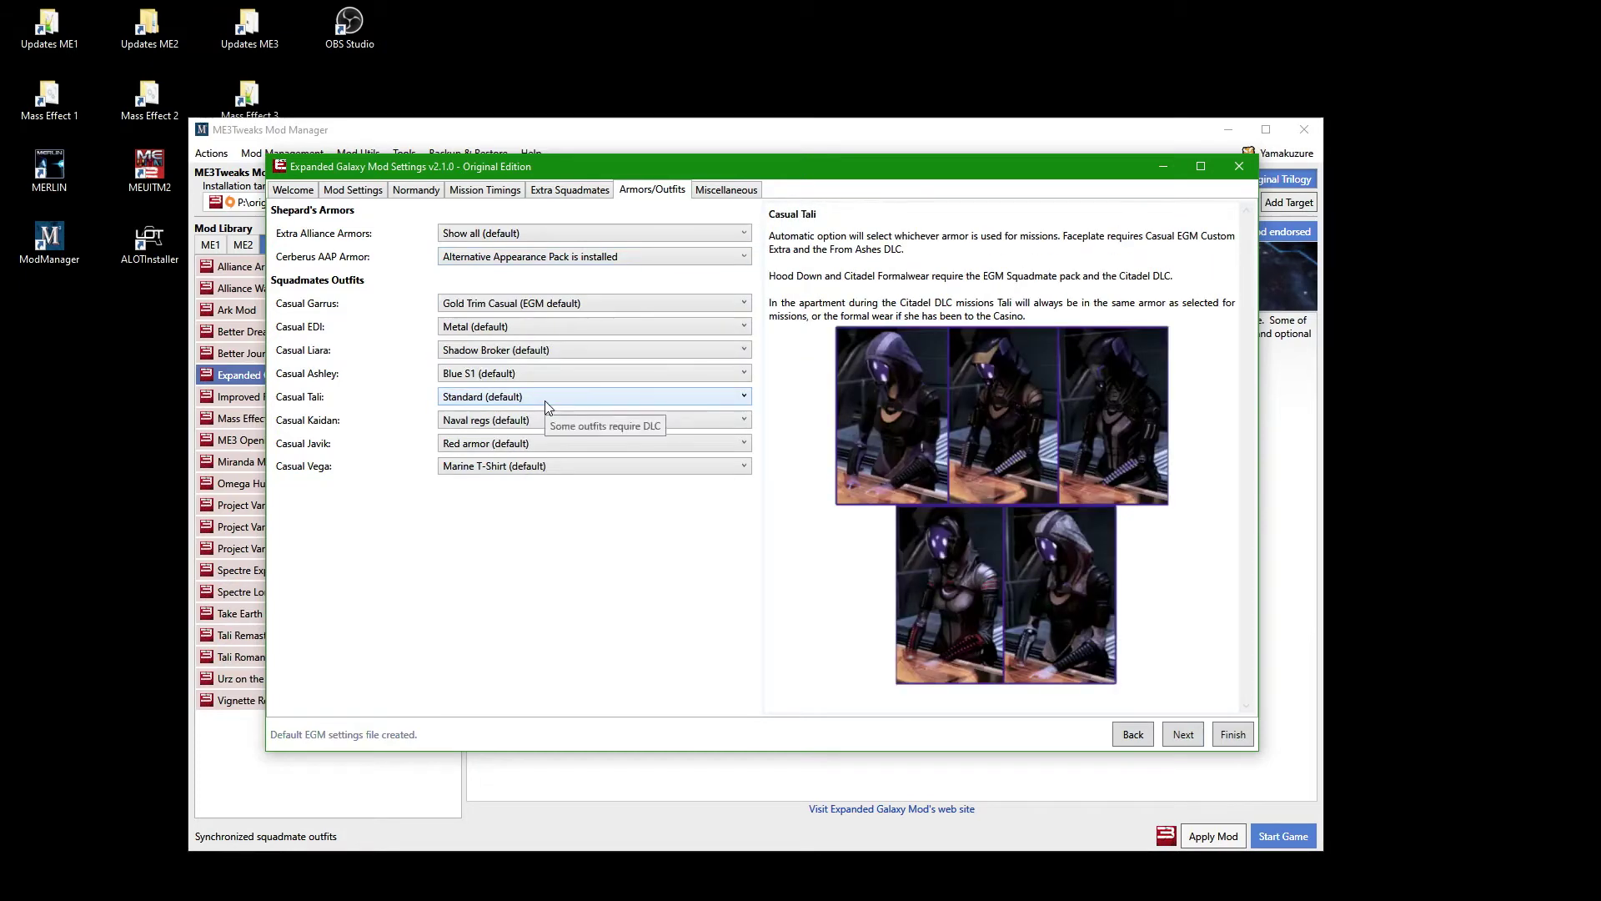
click(551, 326)
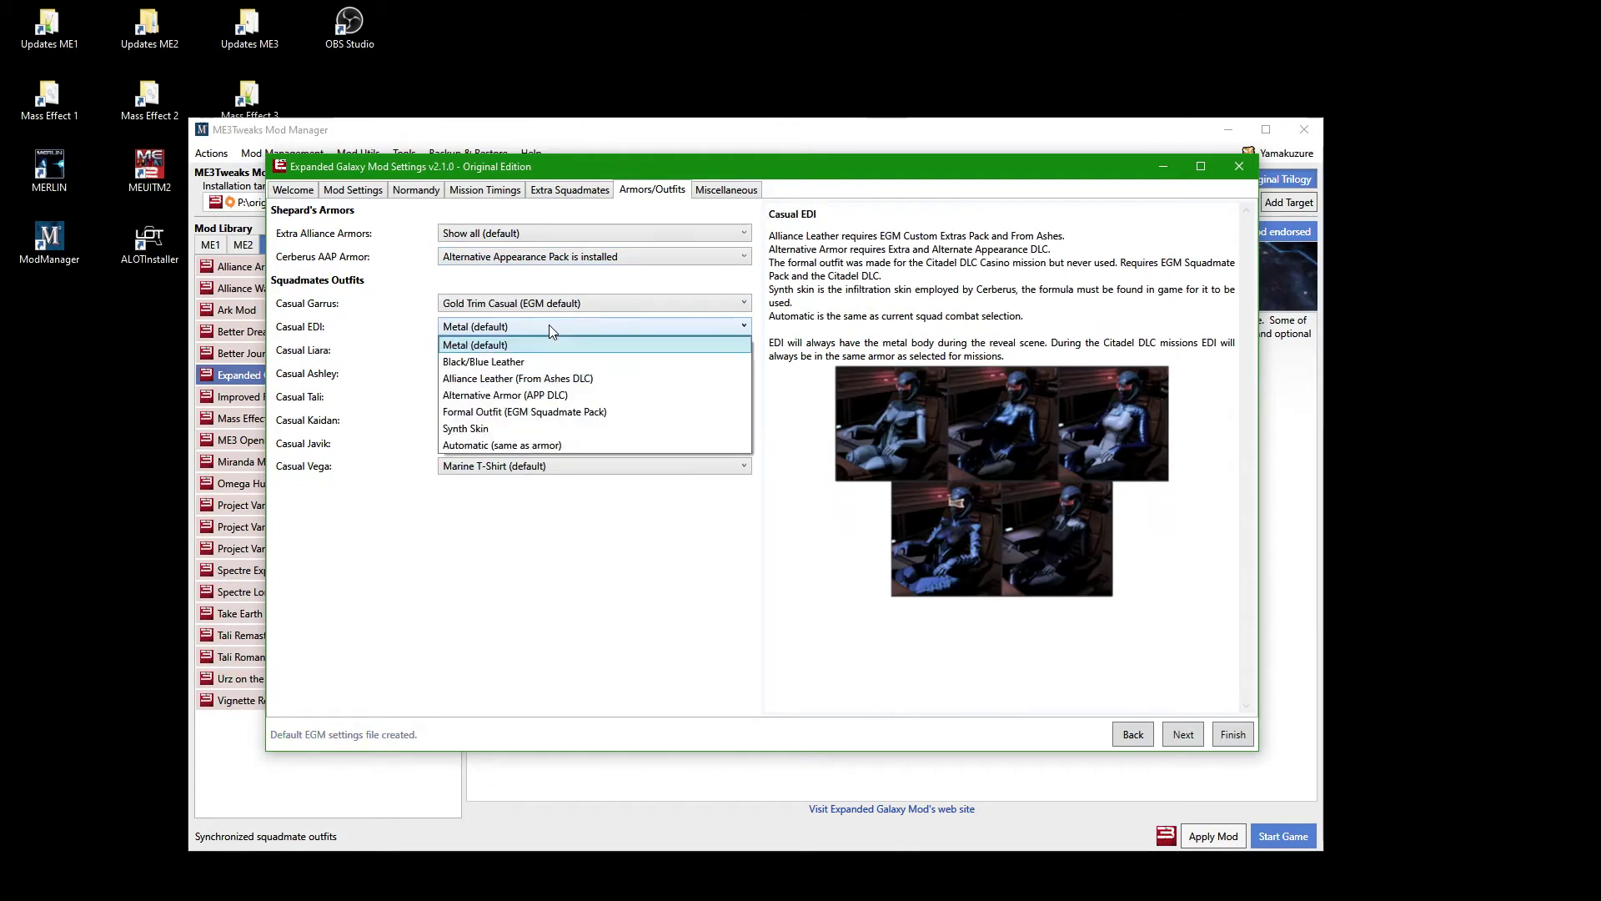
click(545, 445)
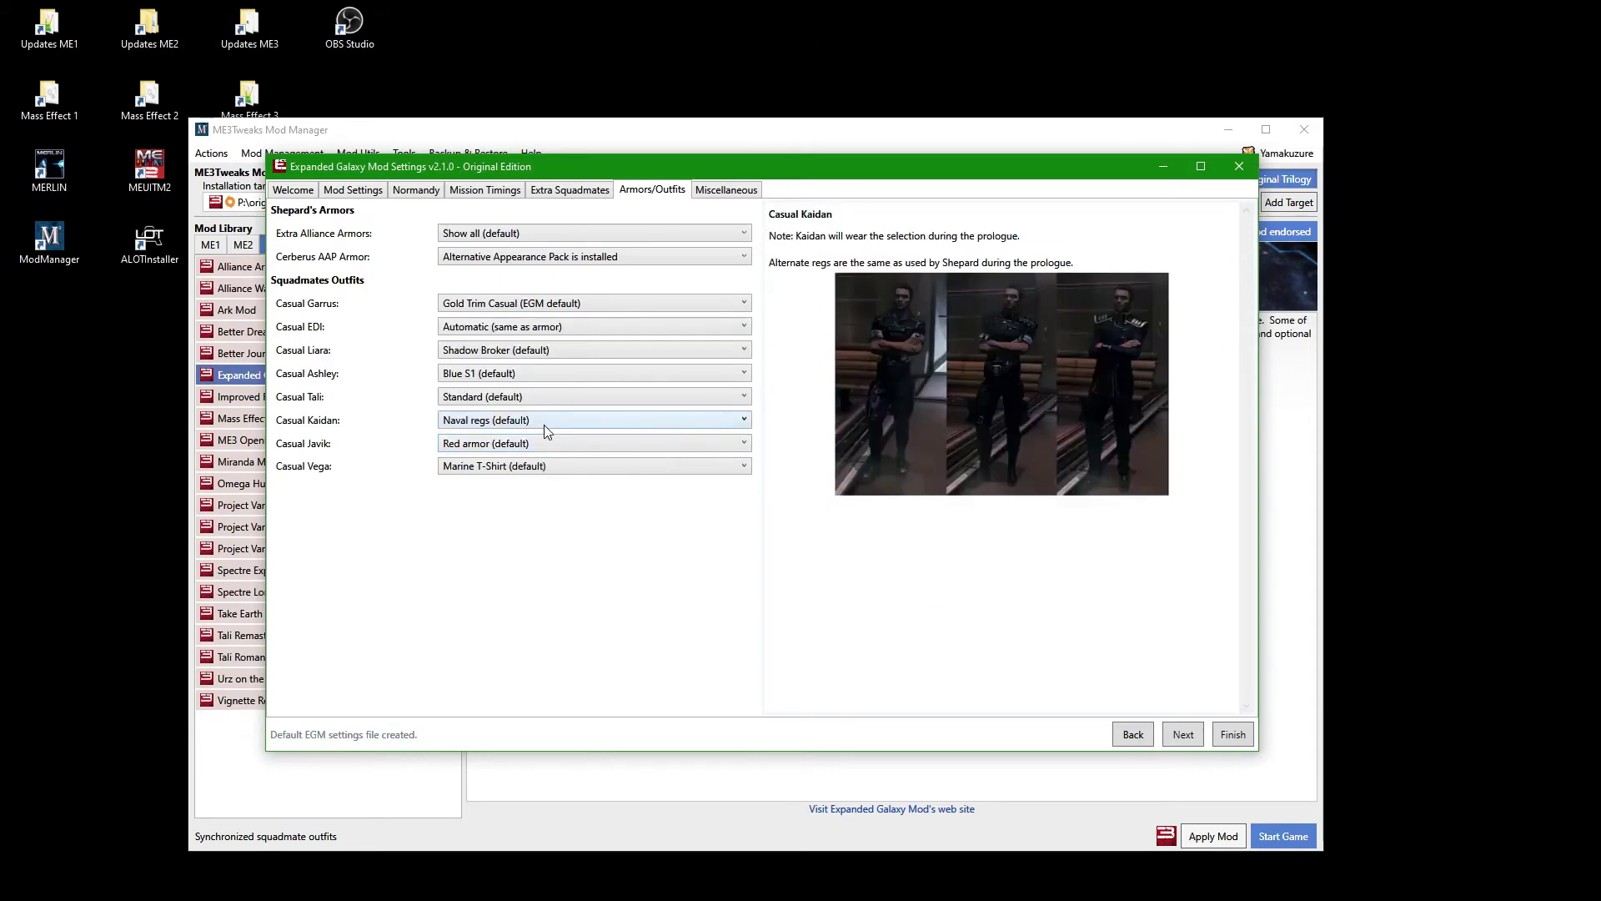
Give Ashley Naval Regs and Javik Black Casual (From Ashes) as casual outfits
click(538, 373)
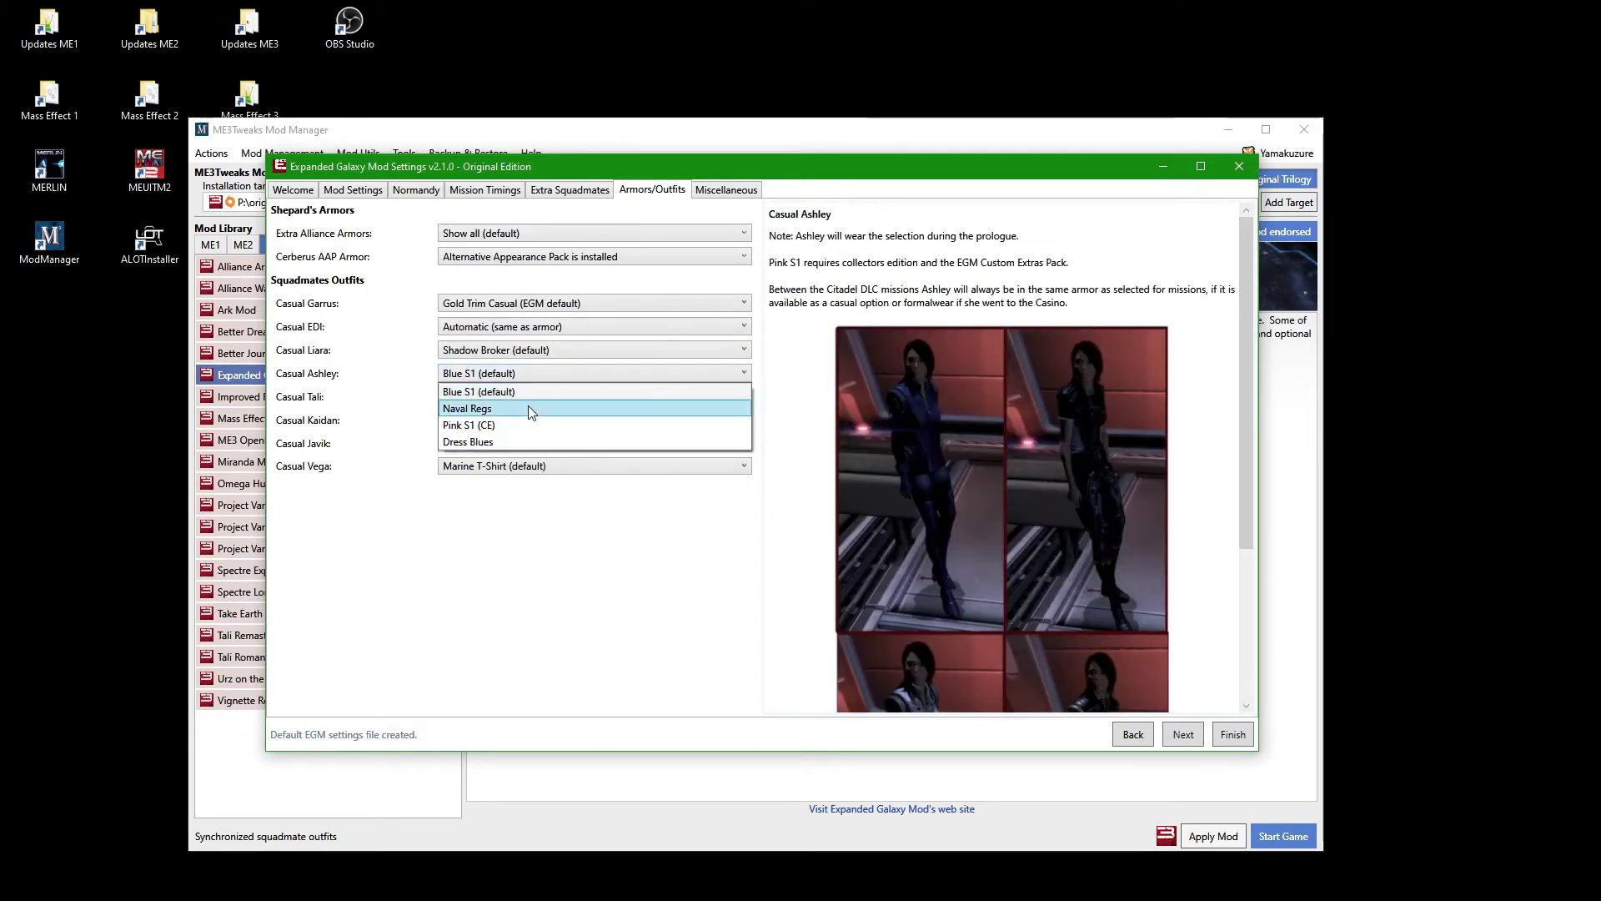
click(529, 406)
click(522, 448)
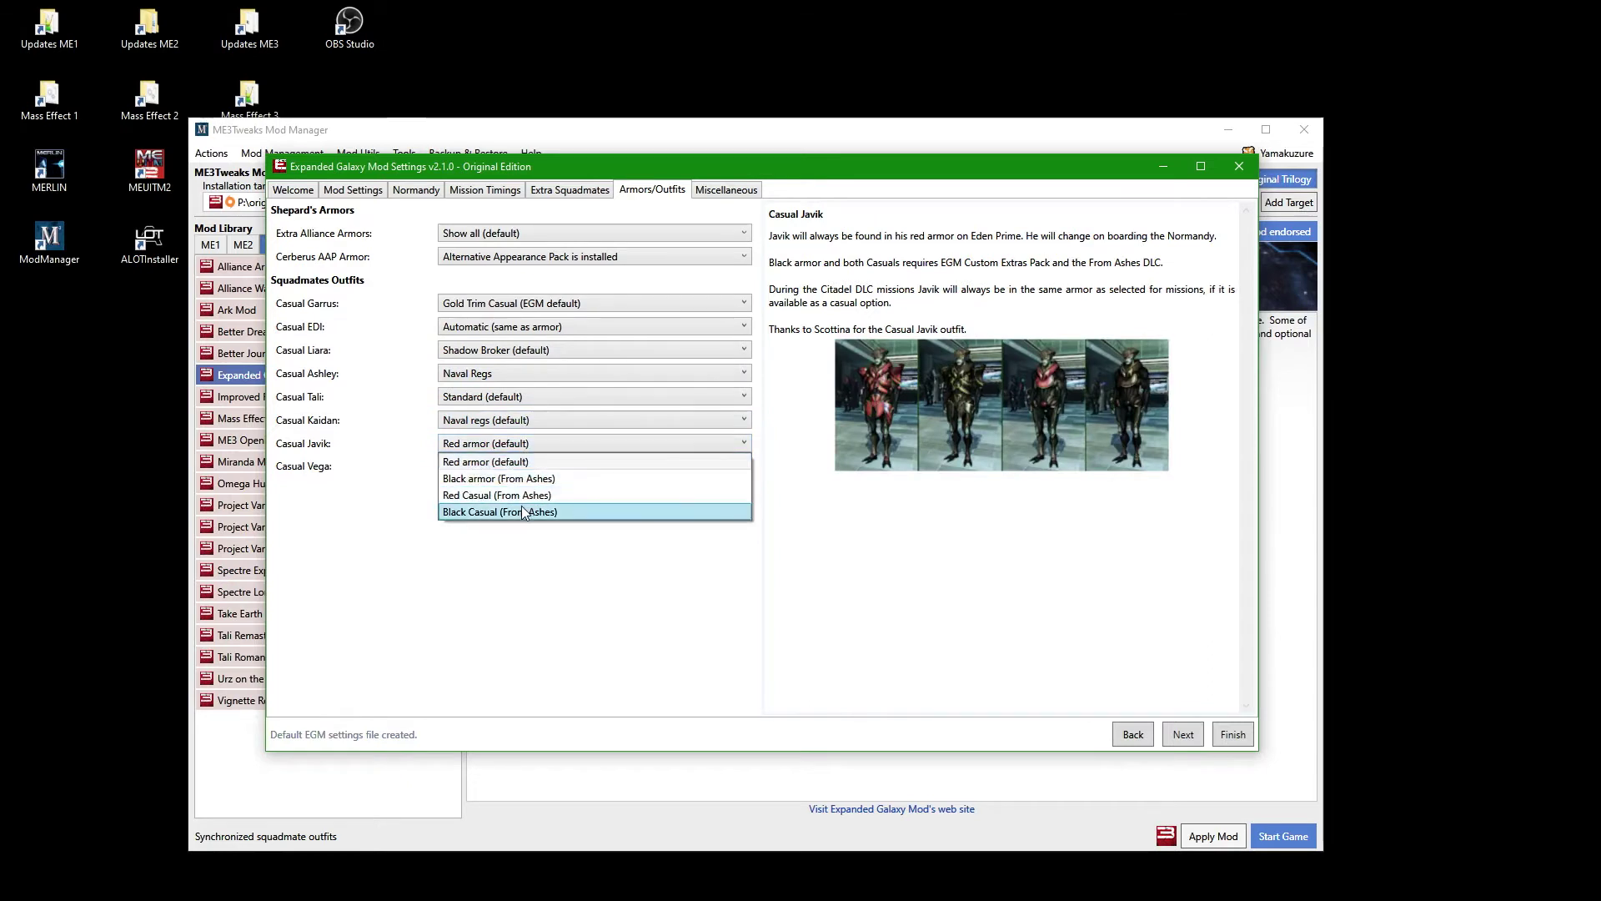
click(522, 507)
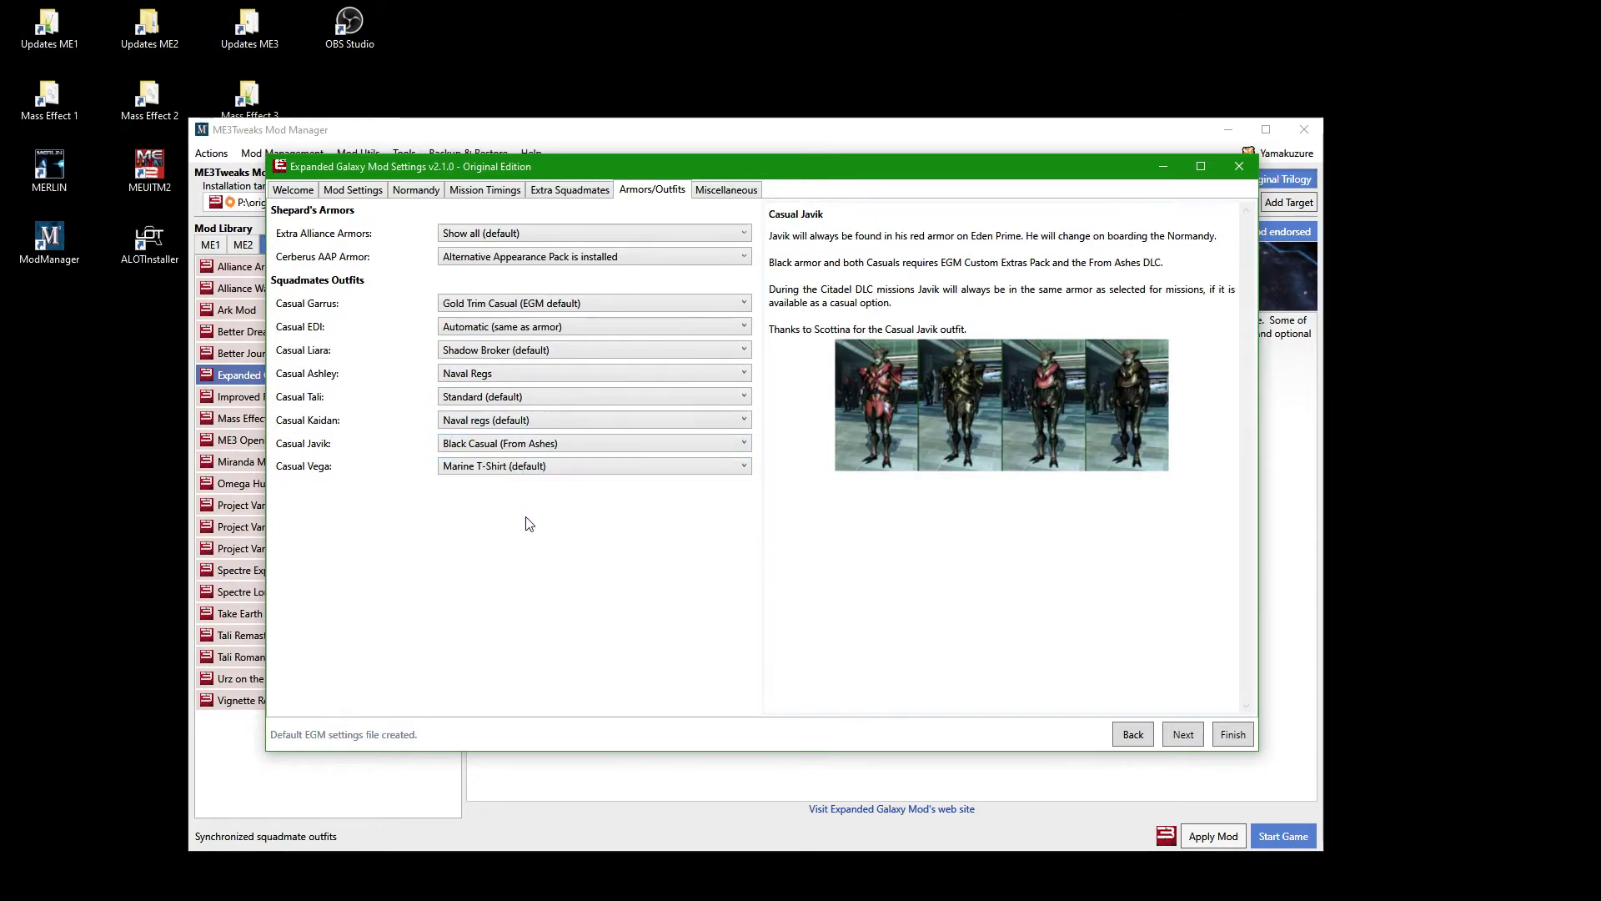
click(1183, 735)
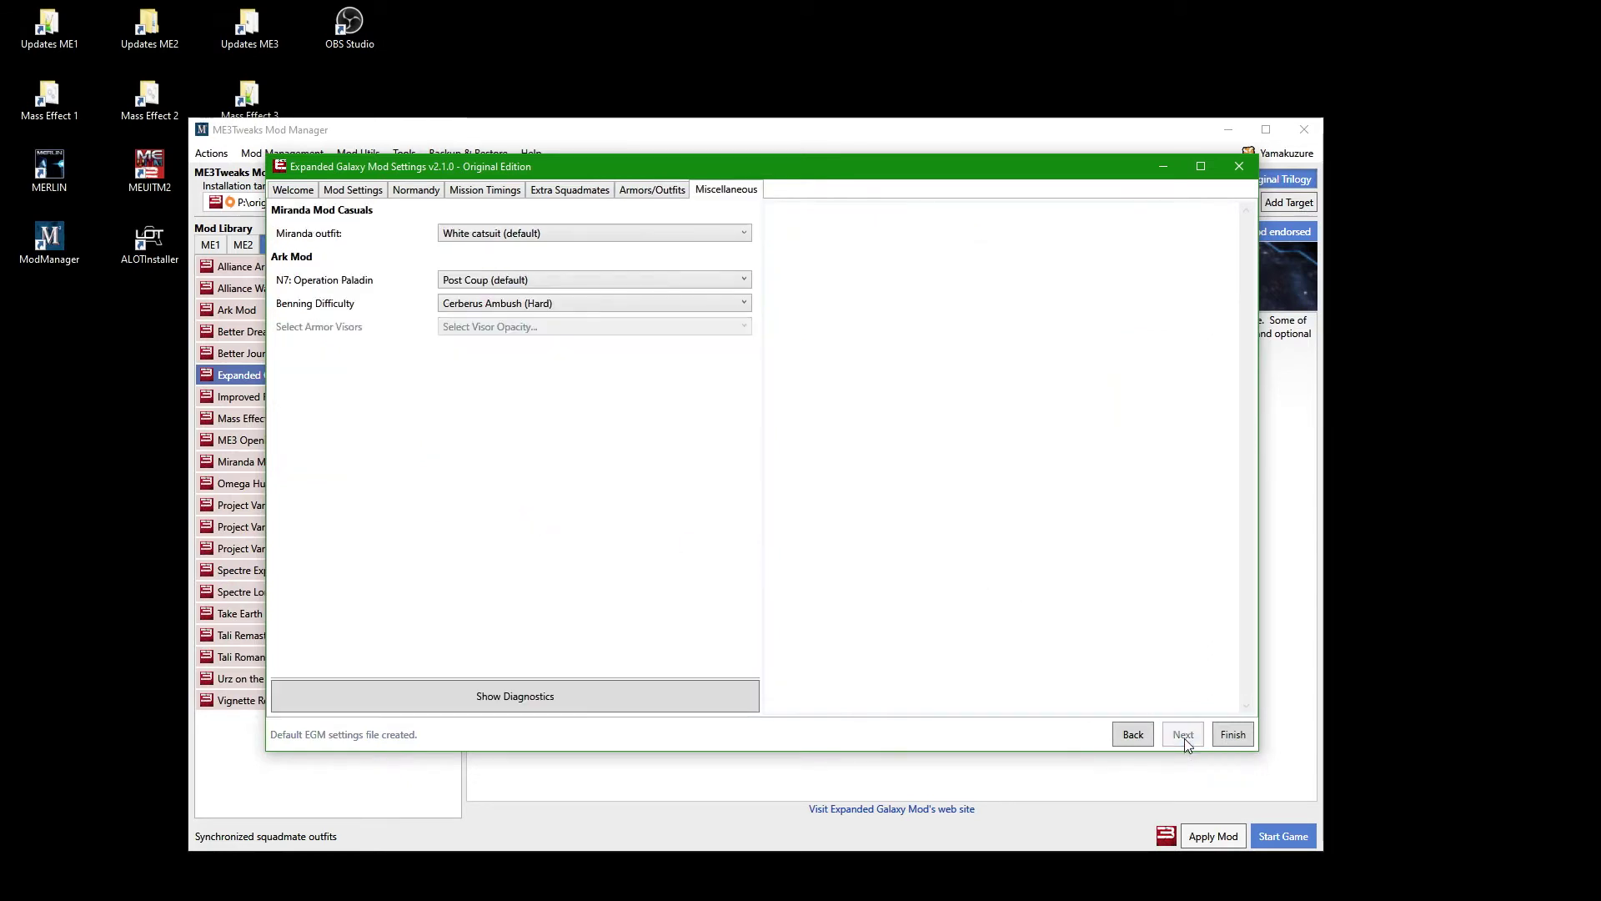
Set N7: Operation Paladin to Post Thessia and finish the EGM settings
mouse_move(649, 283)
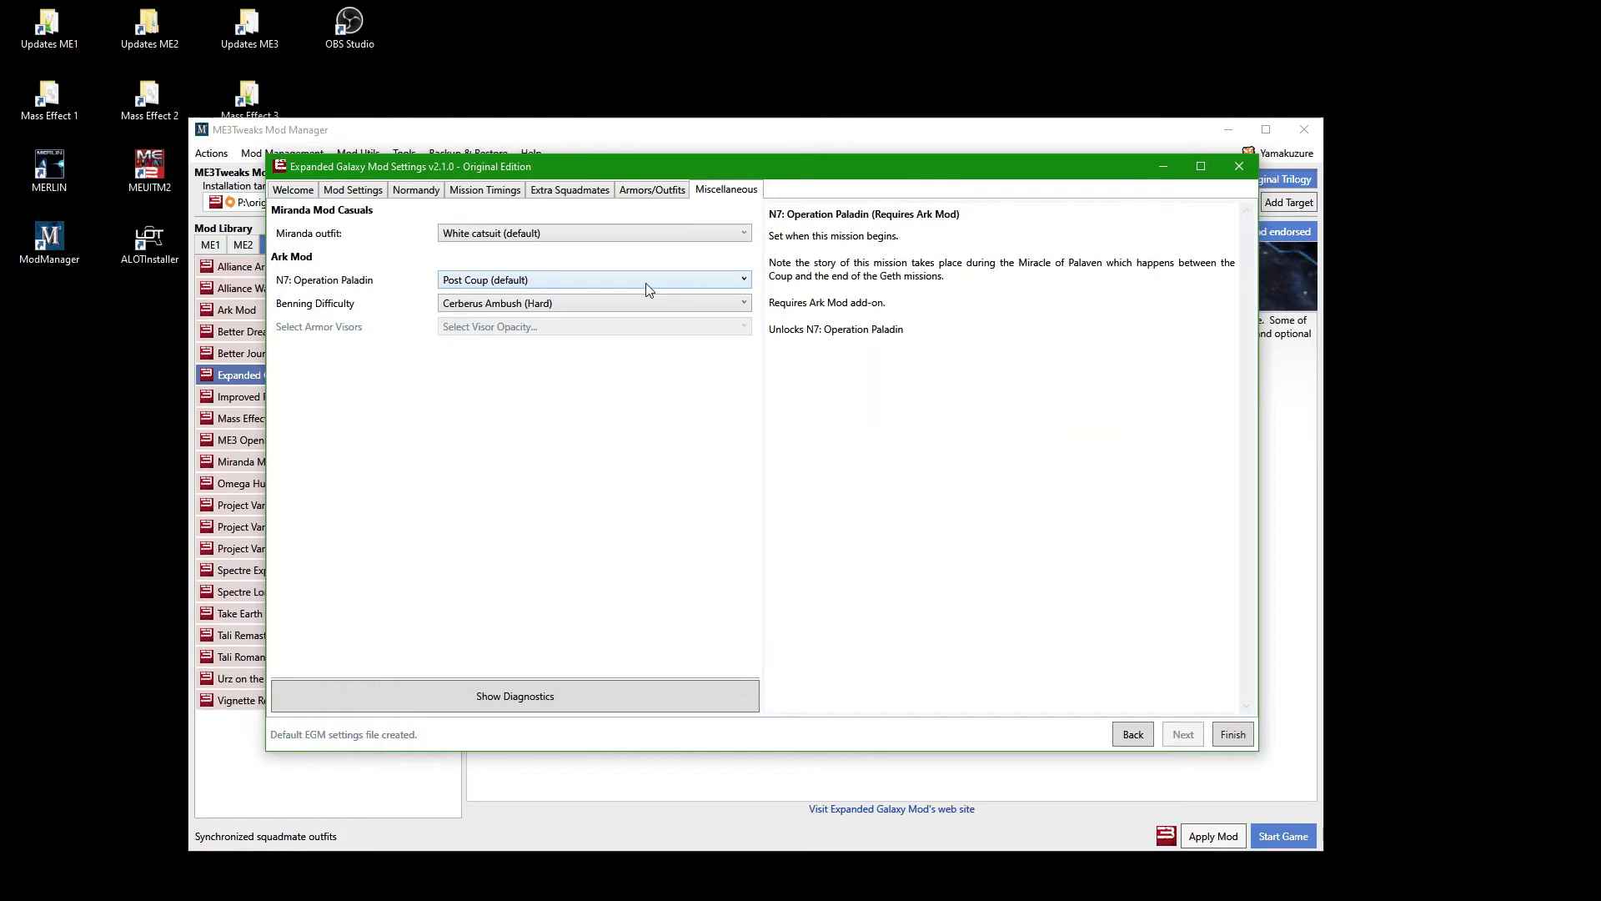
click(645, 283)
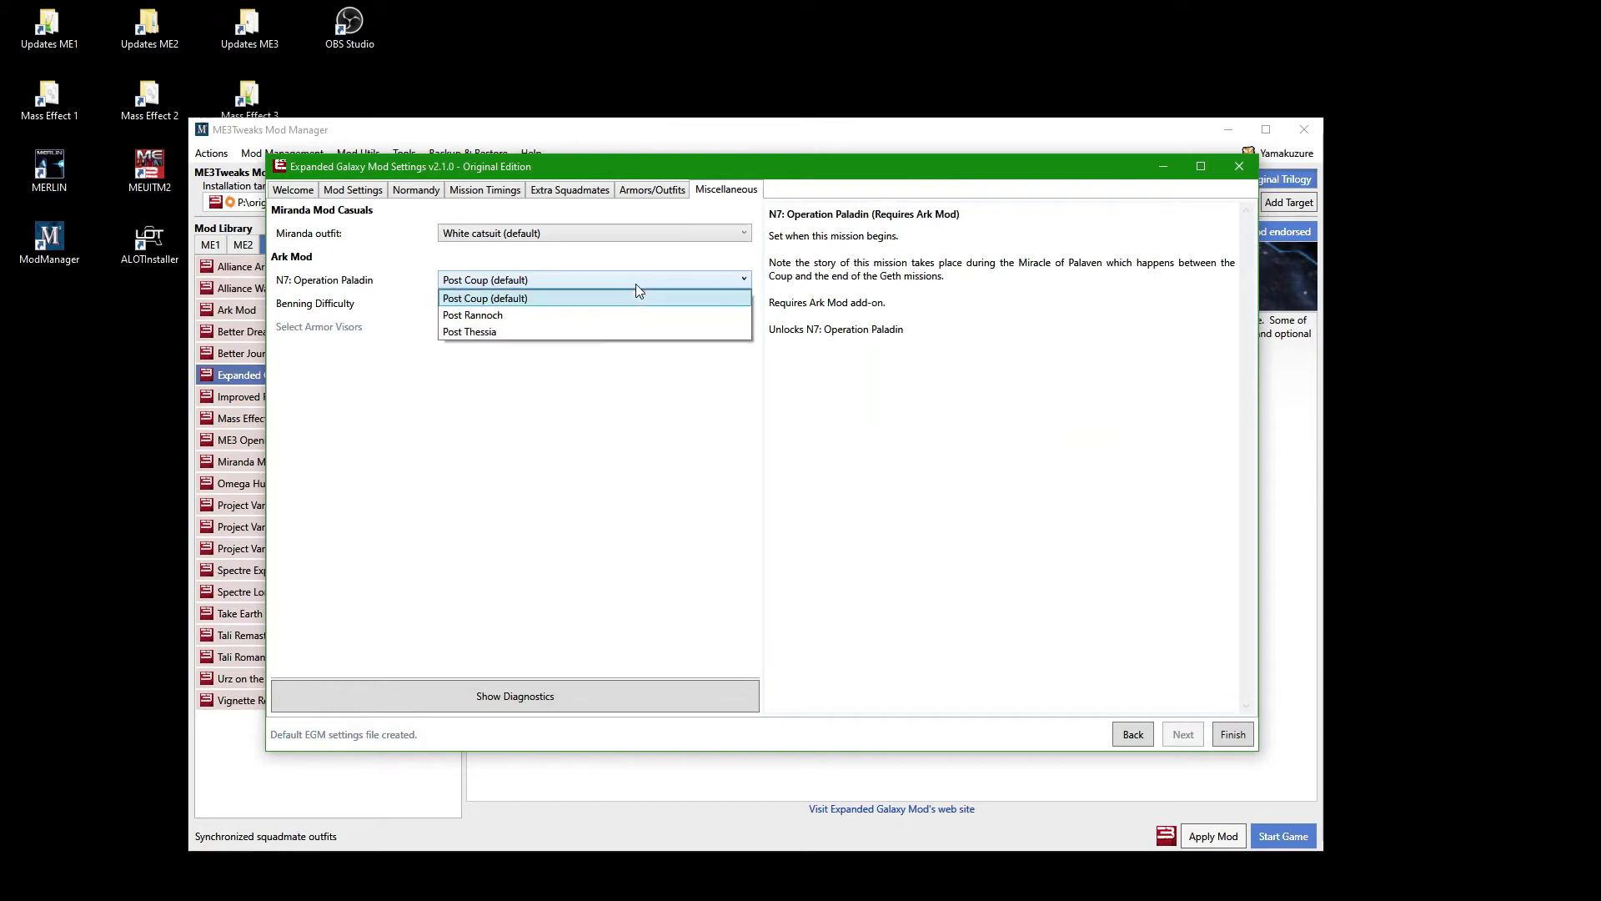
click(560, 333)
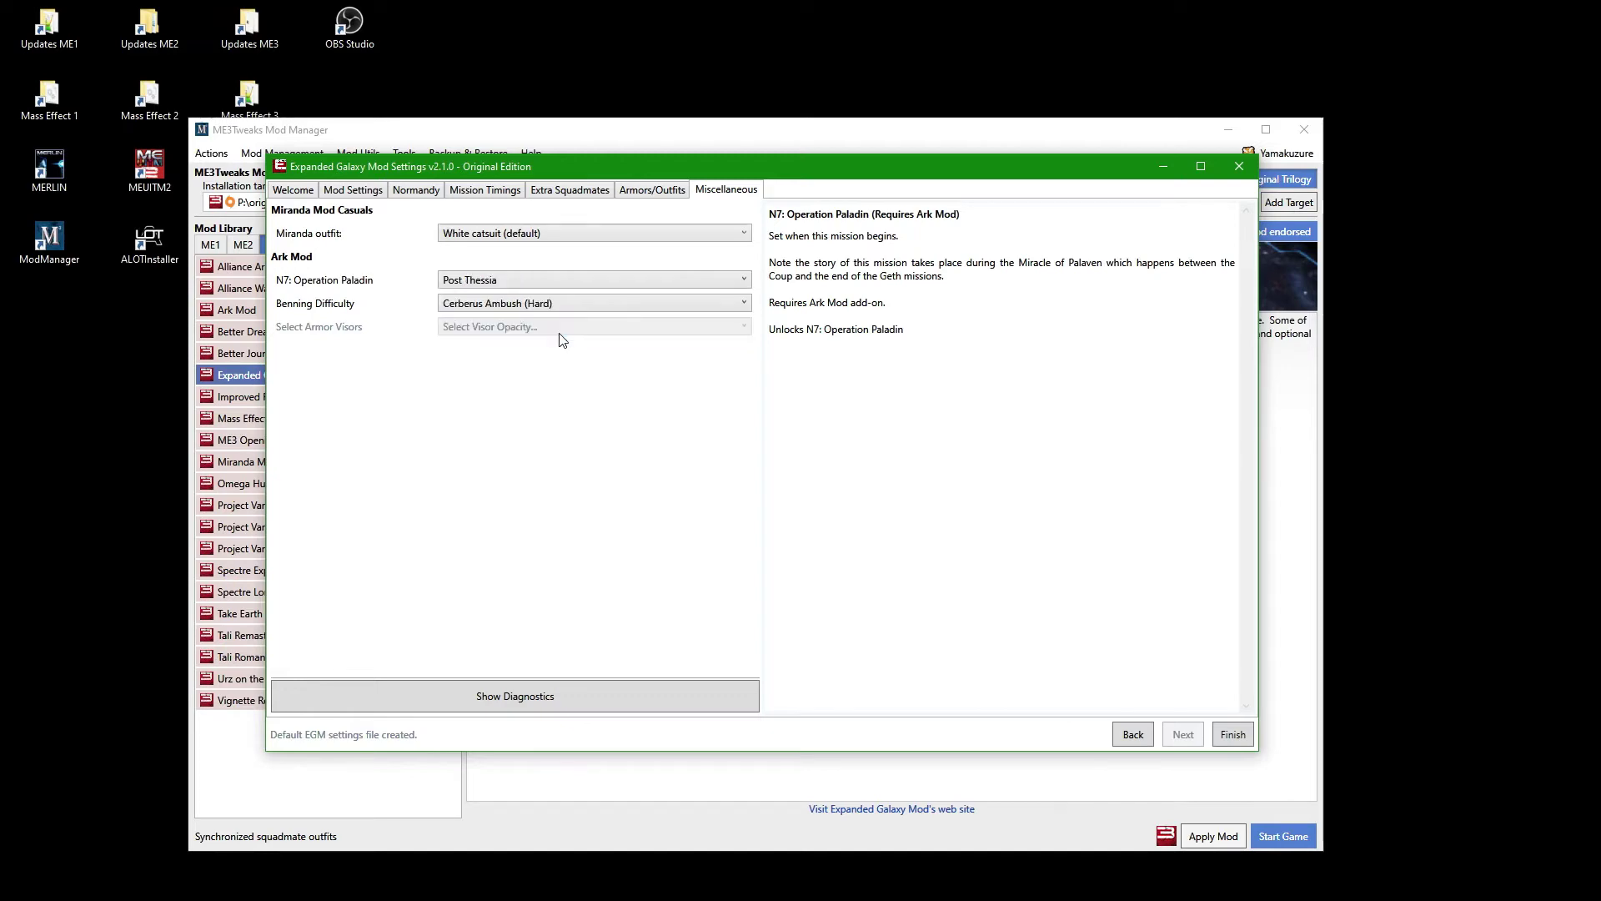
click(1227, 738)
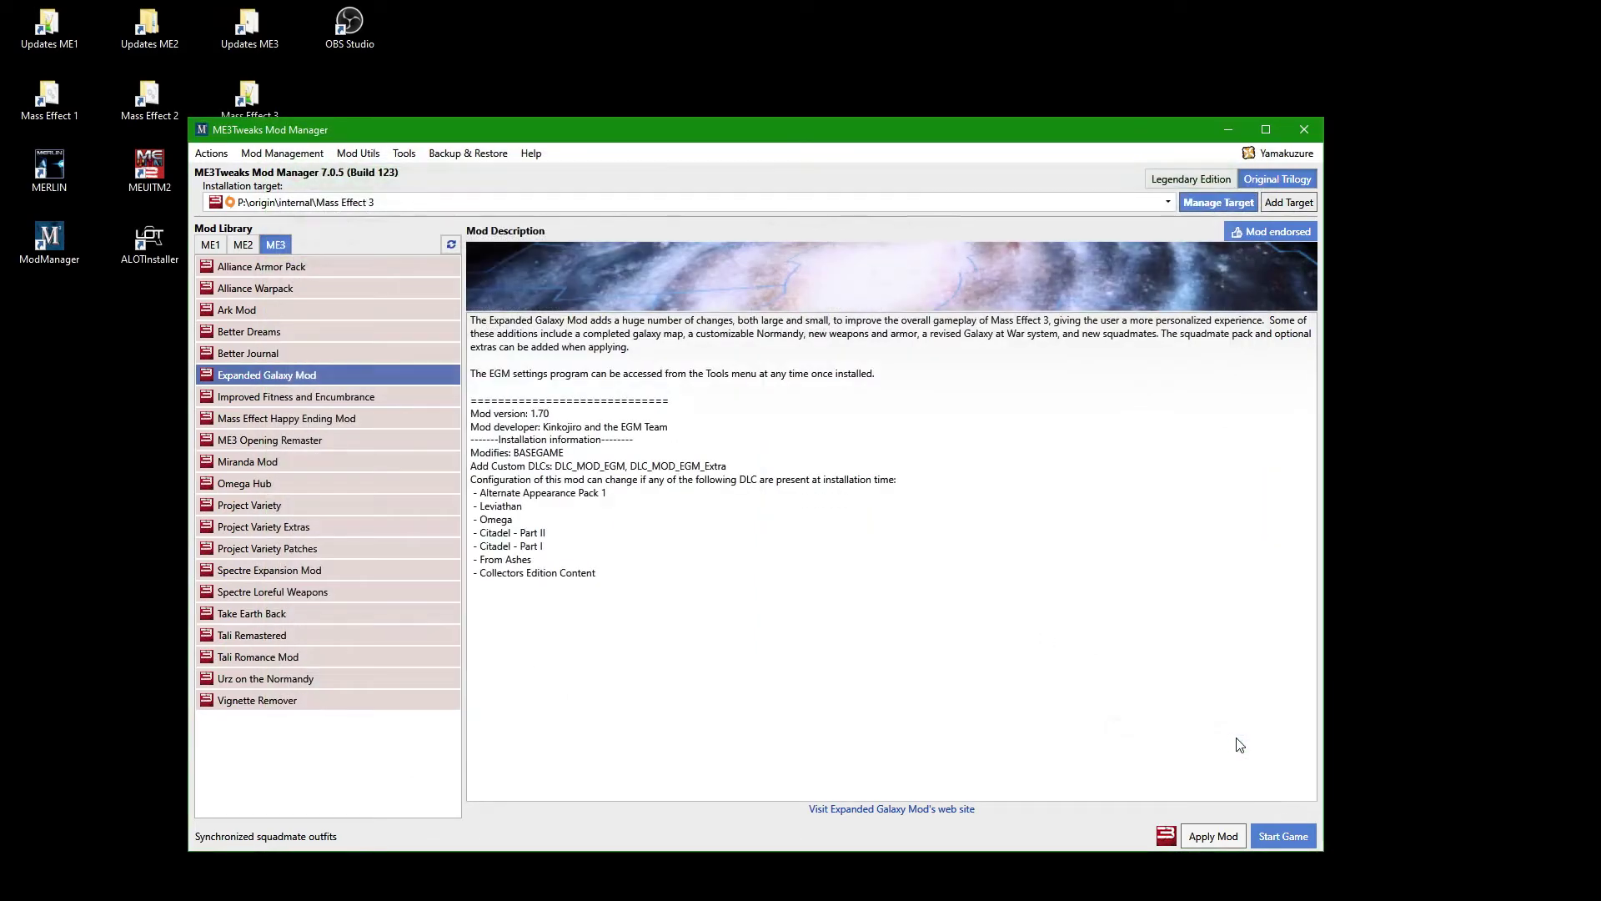
Install the Alliance Armor Pack and Alliance Warpack mods
click(348, 267)
click(1213, 834)
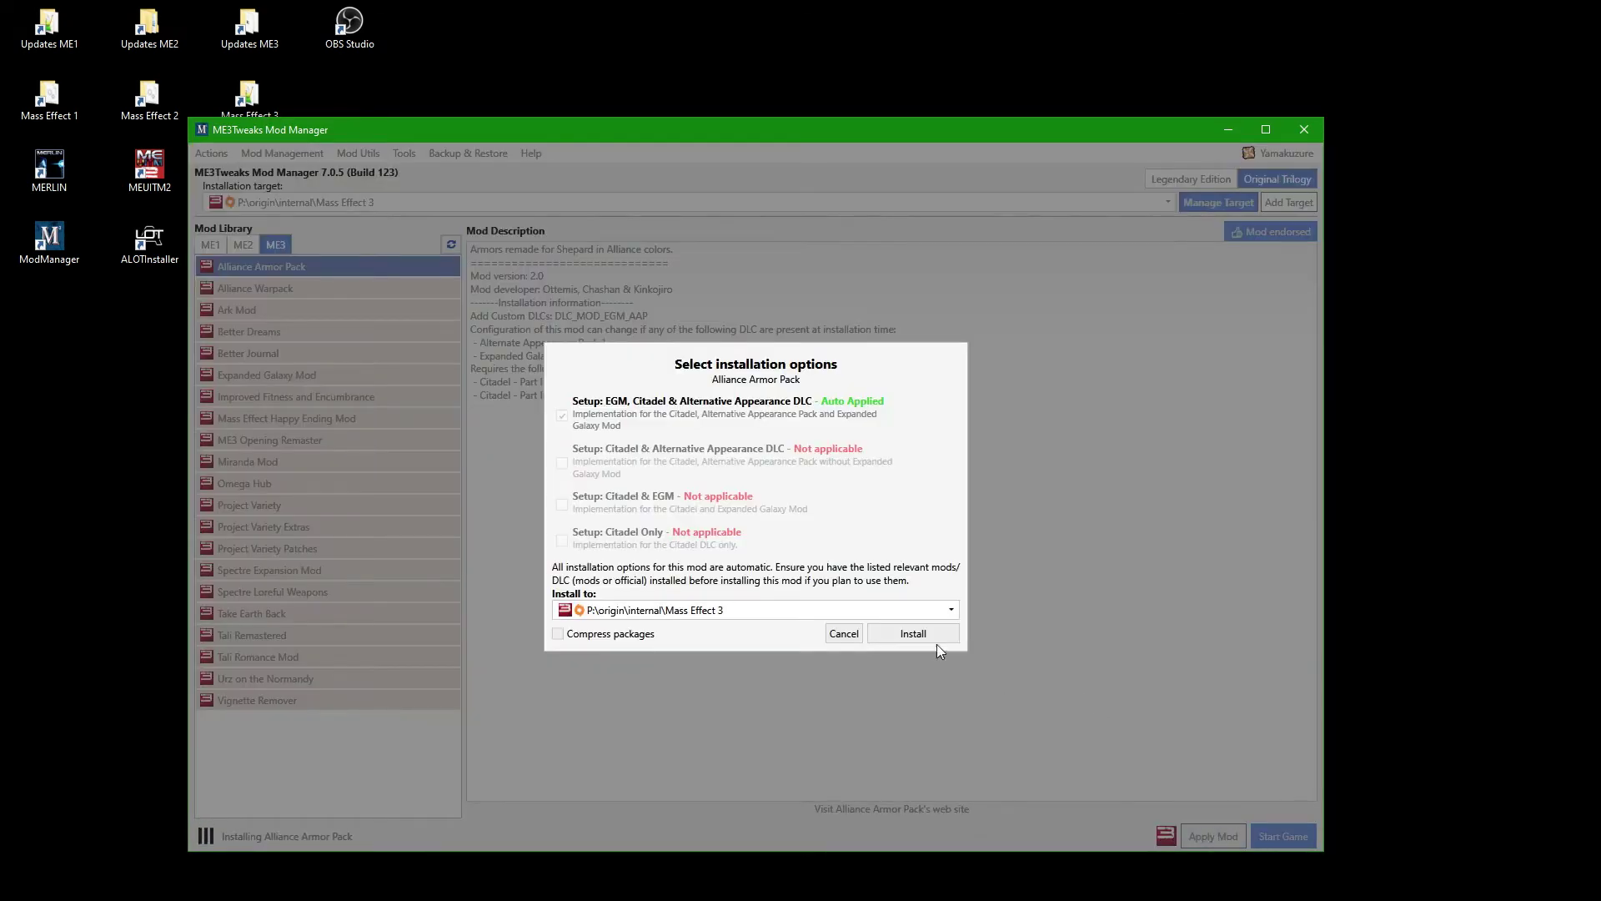
click(926, 636)
click(318, 284)
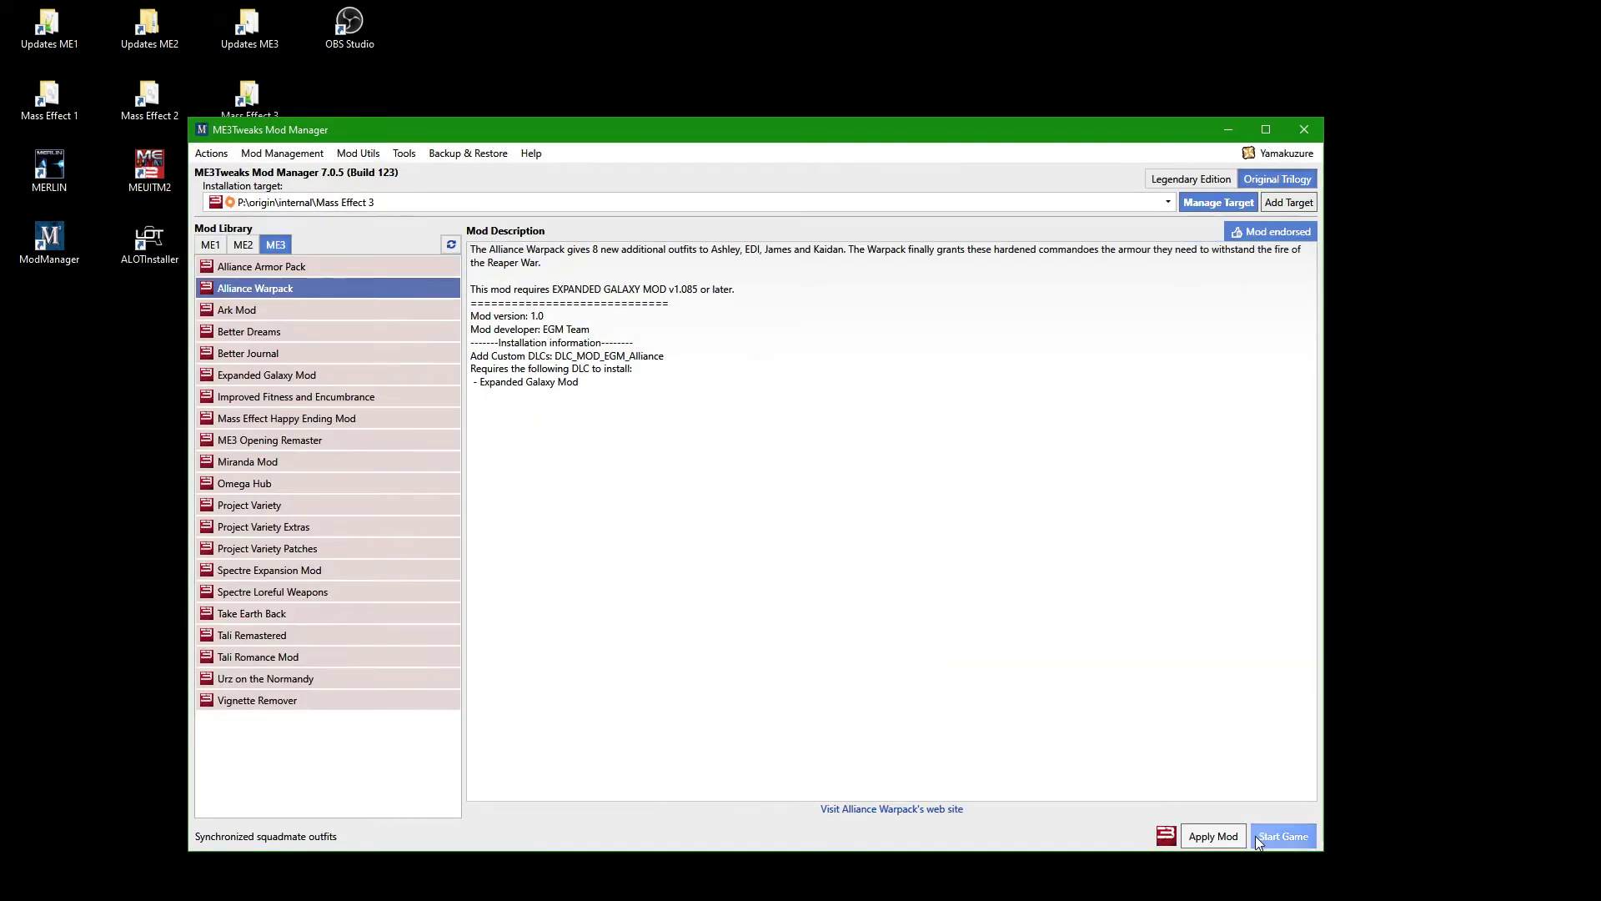
click(1213, 834)
click(869, 539)
Install Ark Mod and Better Journal
click(293, 312)
click(1213, 836)
click(909, 691)
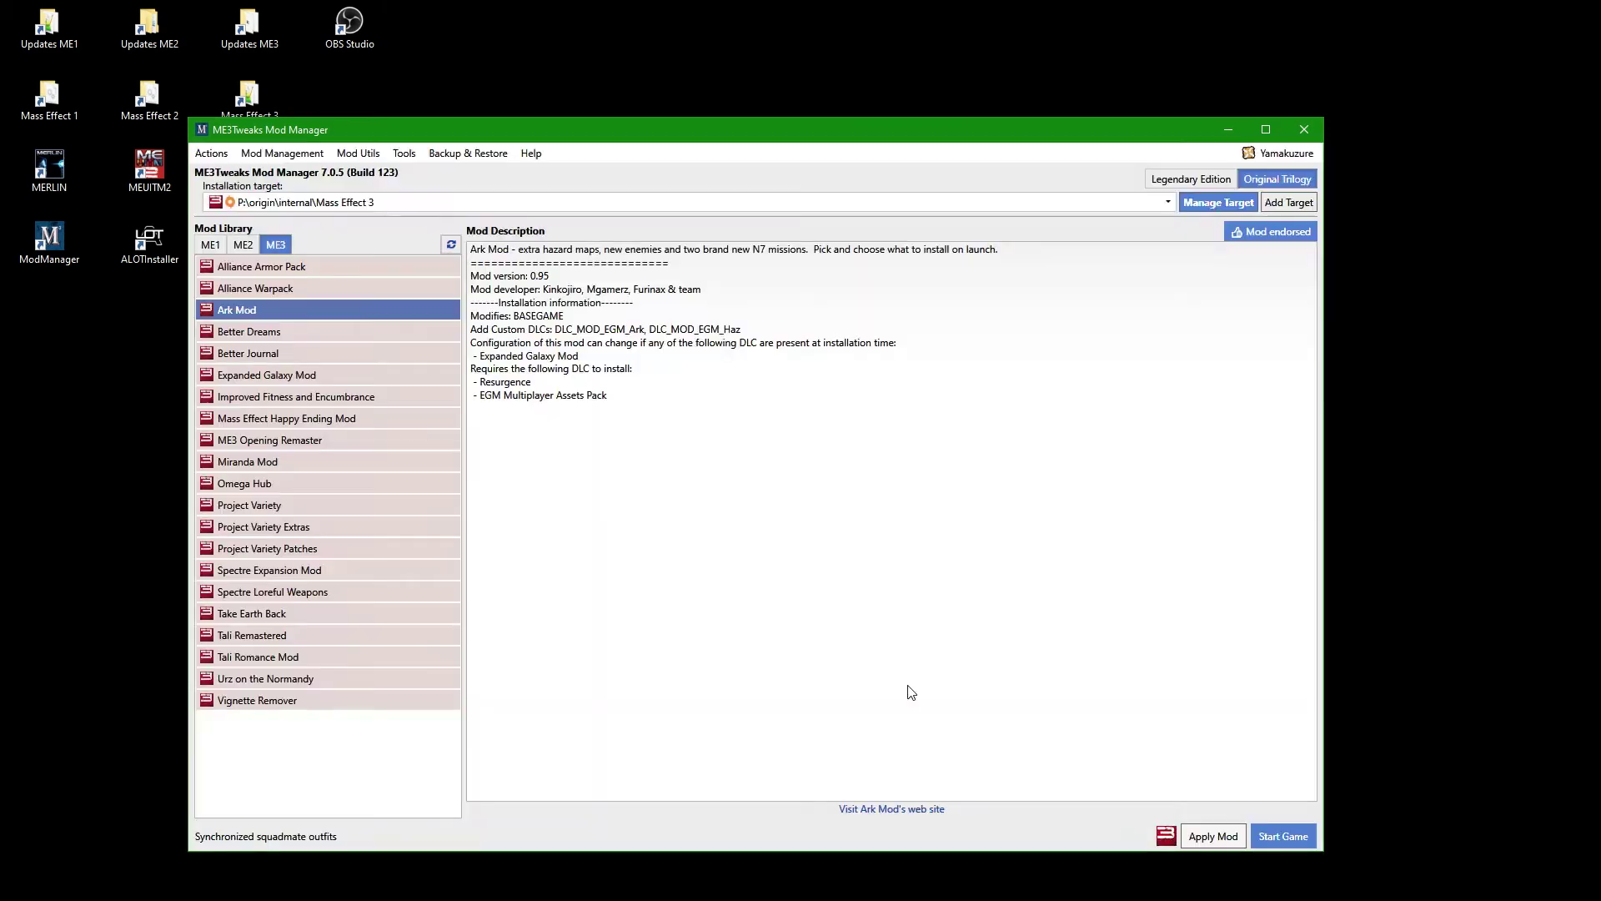
click(282, 350)
click(1212, 836)
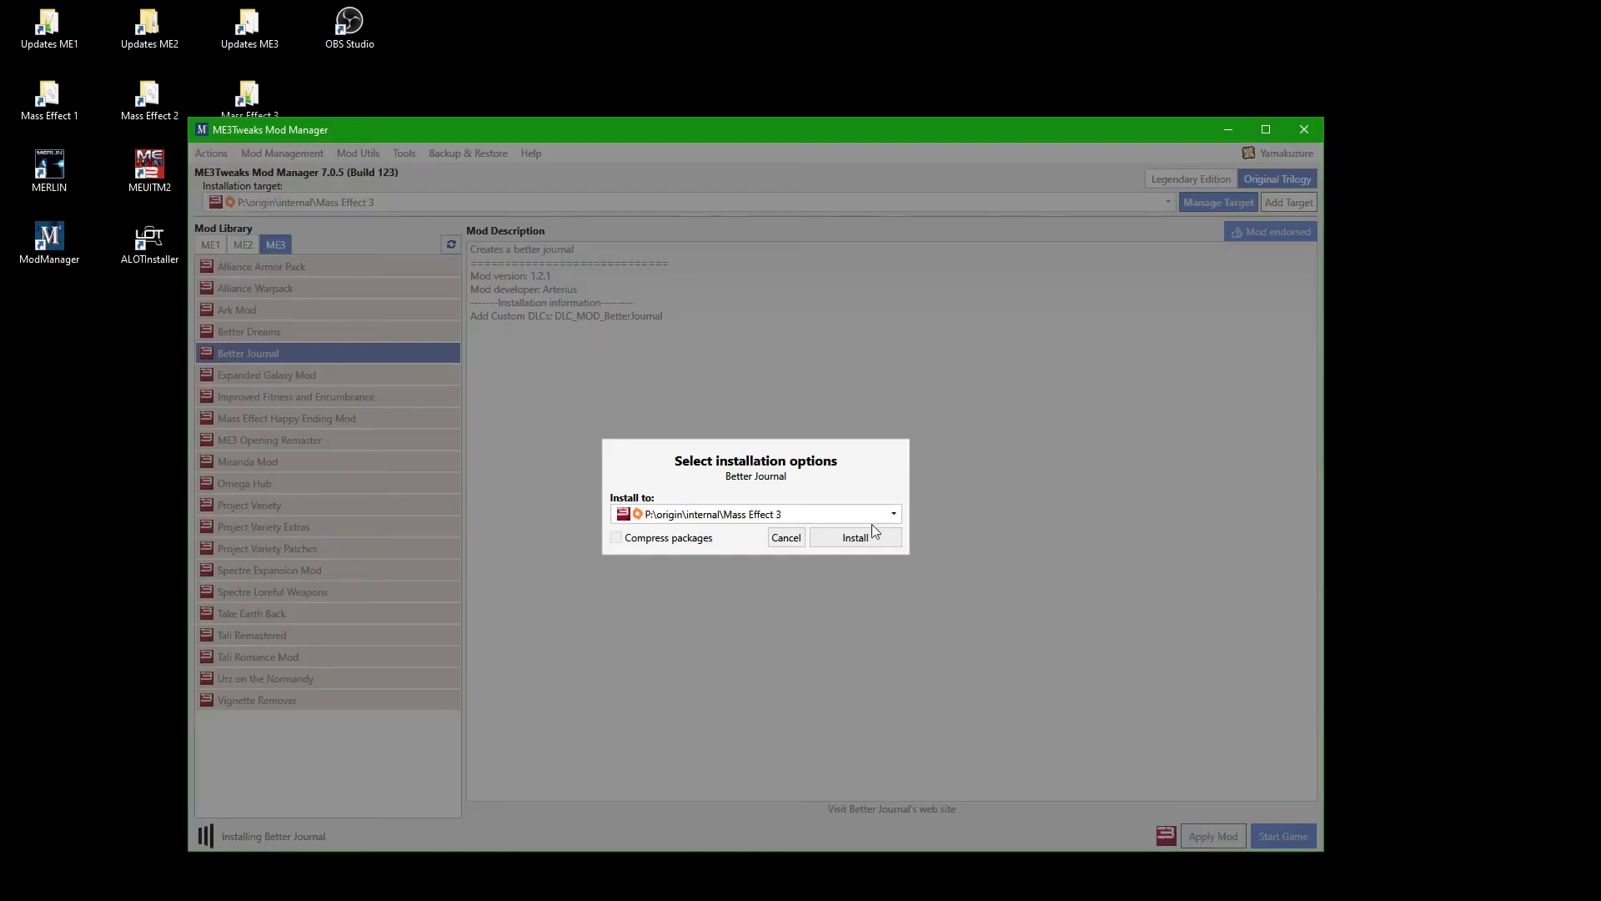
click(870, 542)
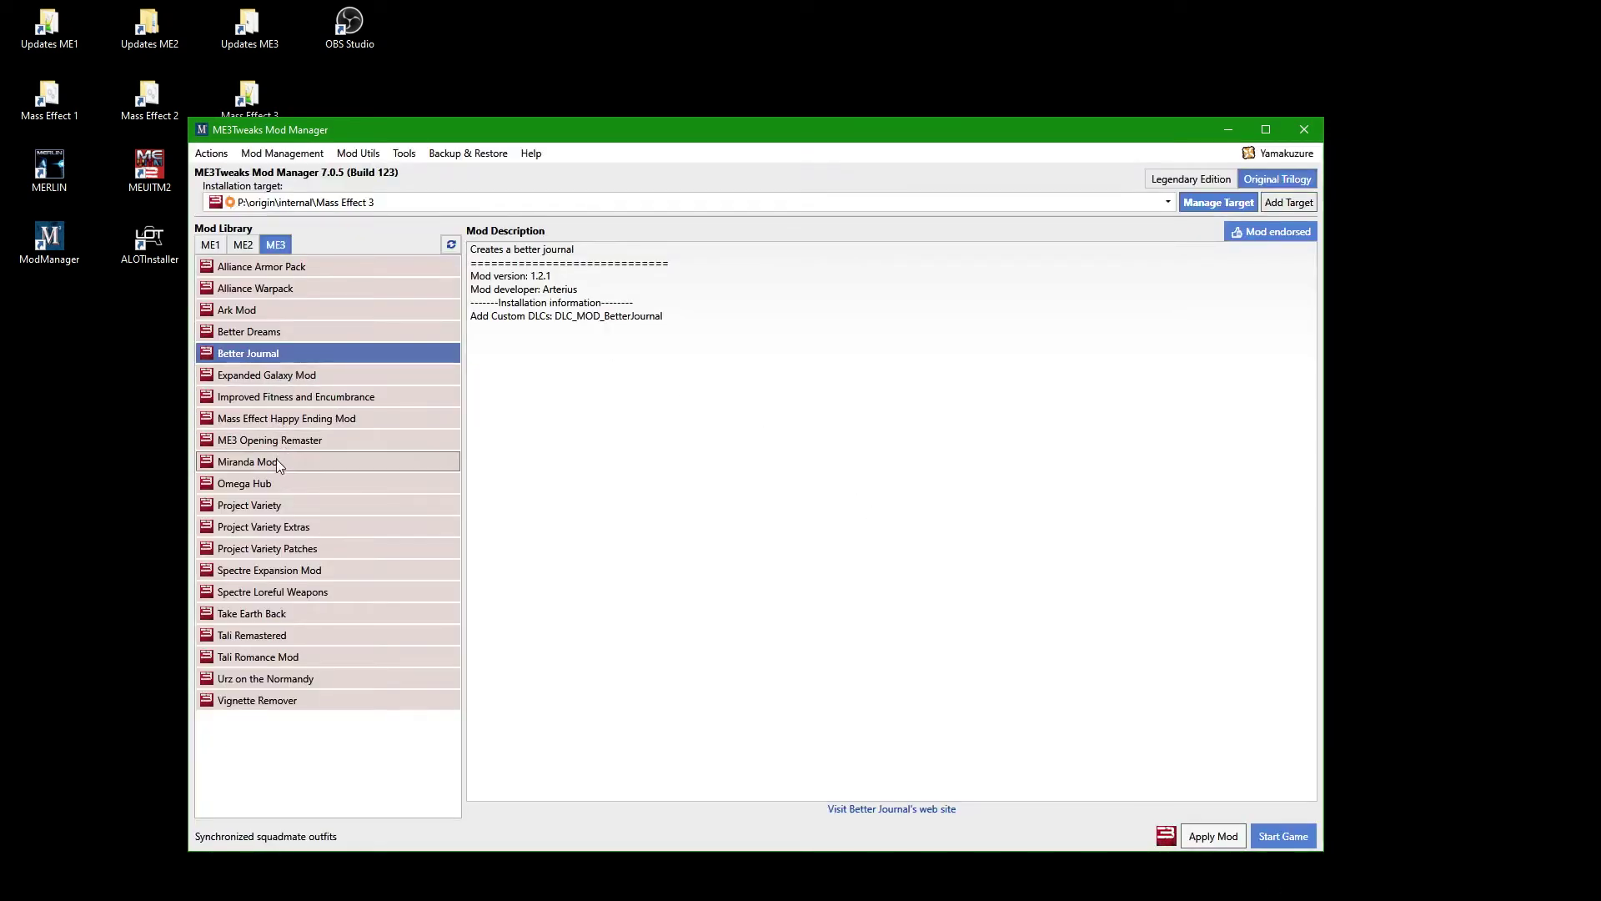
Install Miranda Mod and Omega Hub
click(276, 461)
click(1203, 834)
click(876, 575)
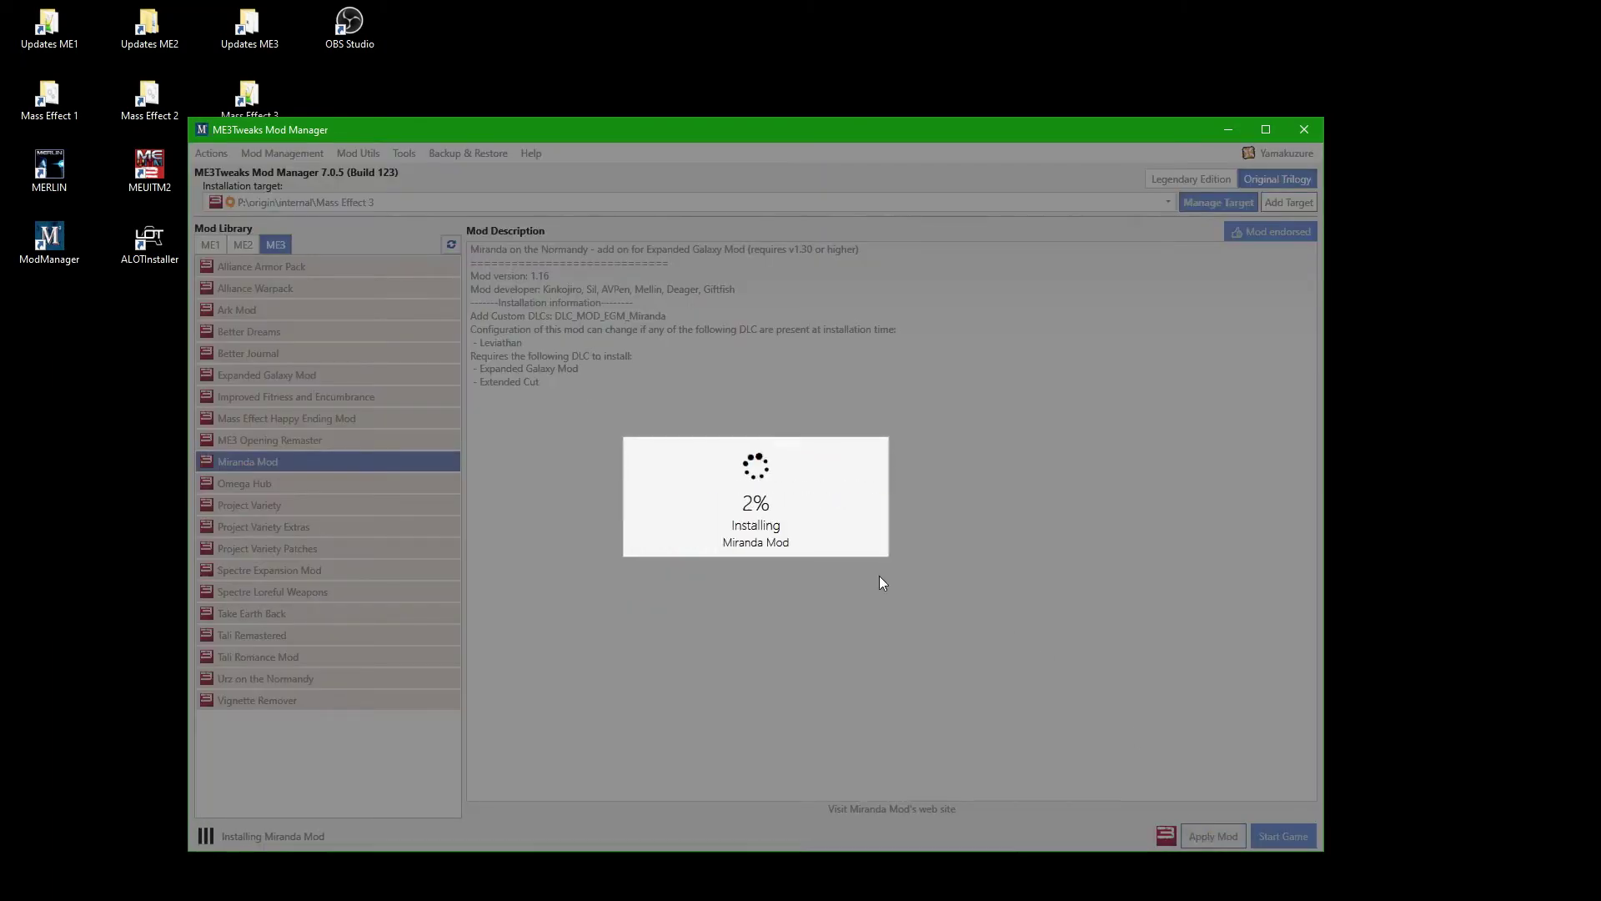
key(Down)
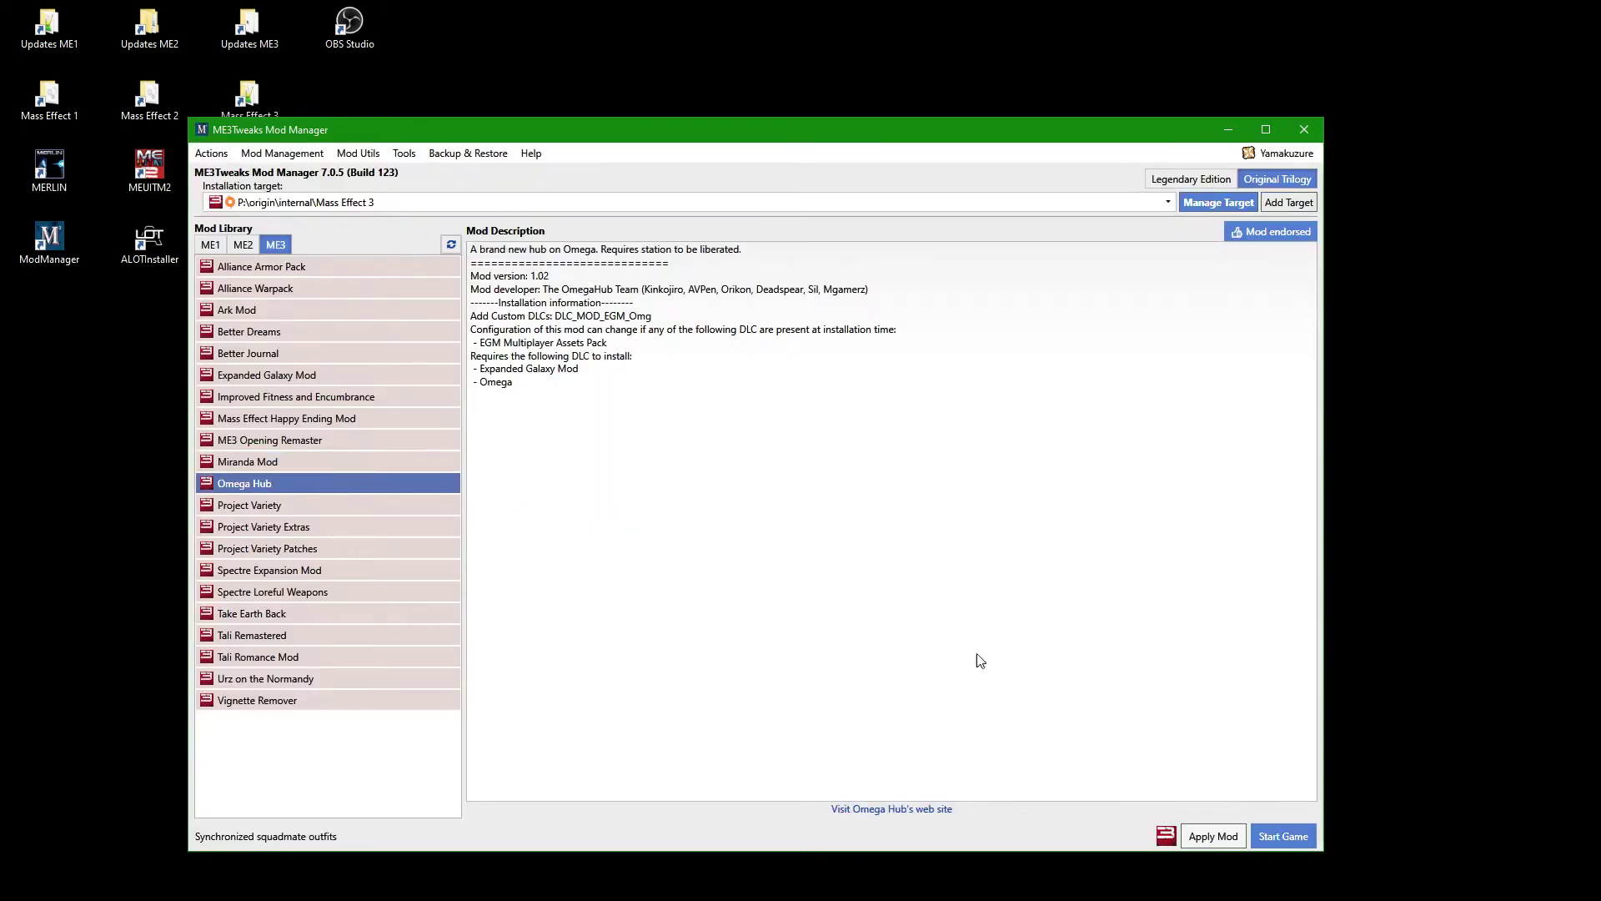
click(1214, 838)
click(918, 567)
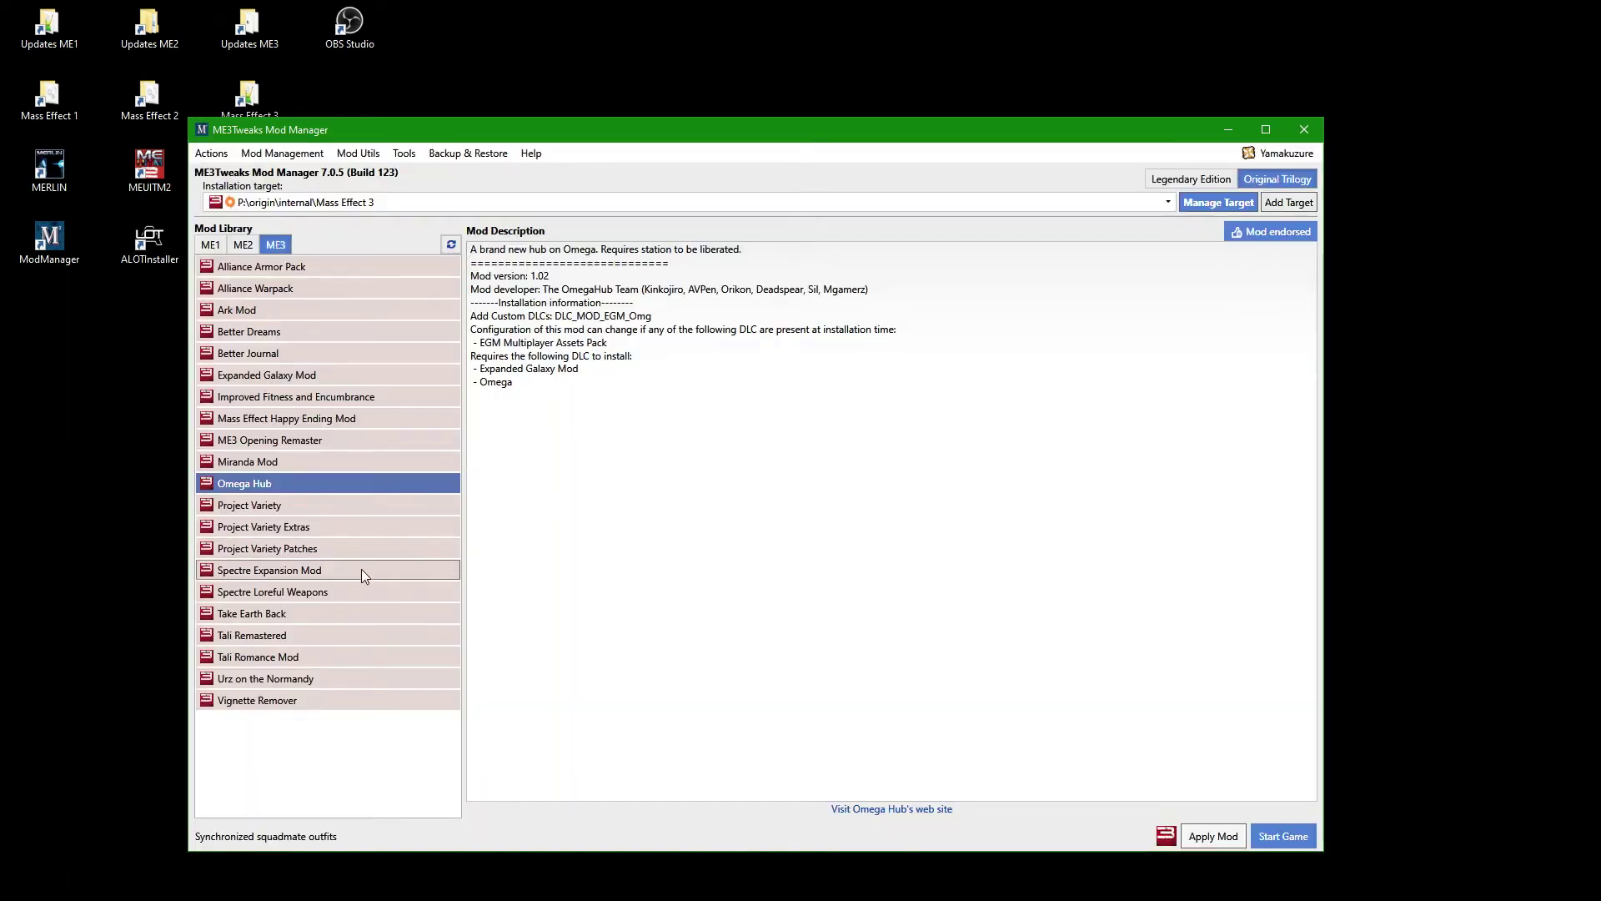
Install Spectre Expansion Mod and Spectre Loreful Weapons
click(359, 569)
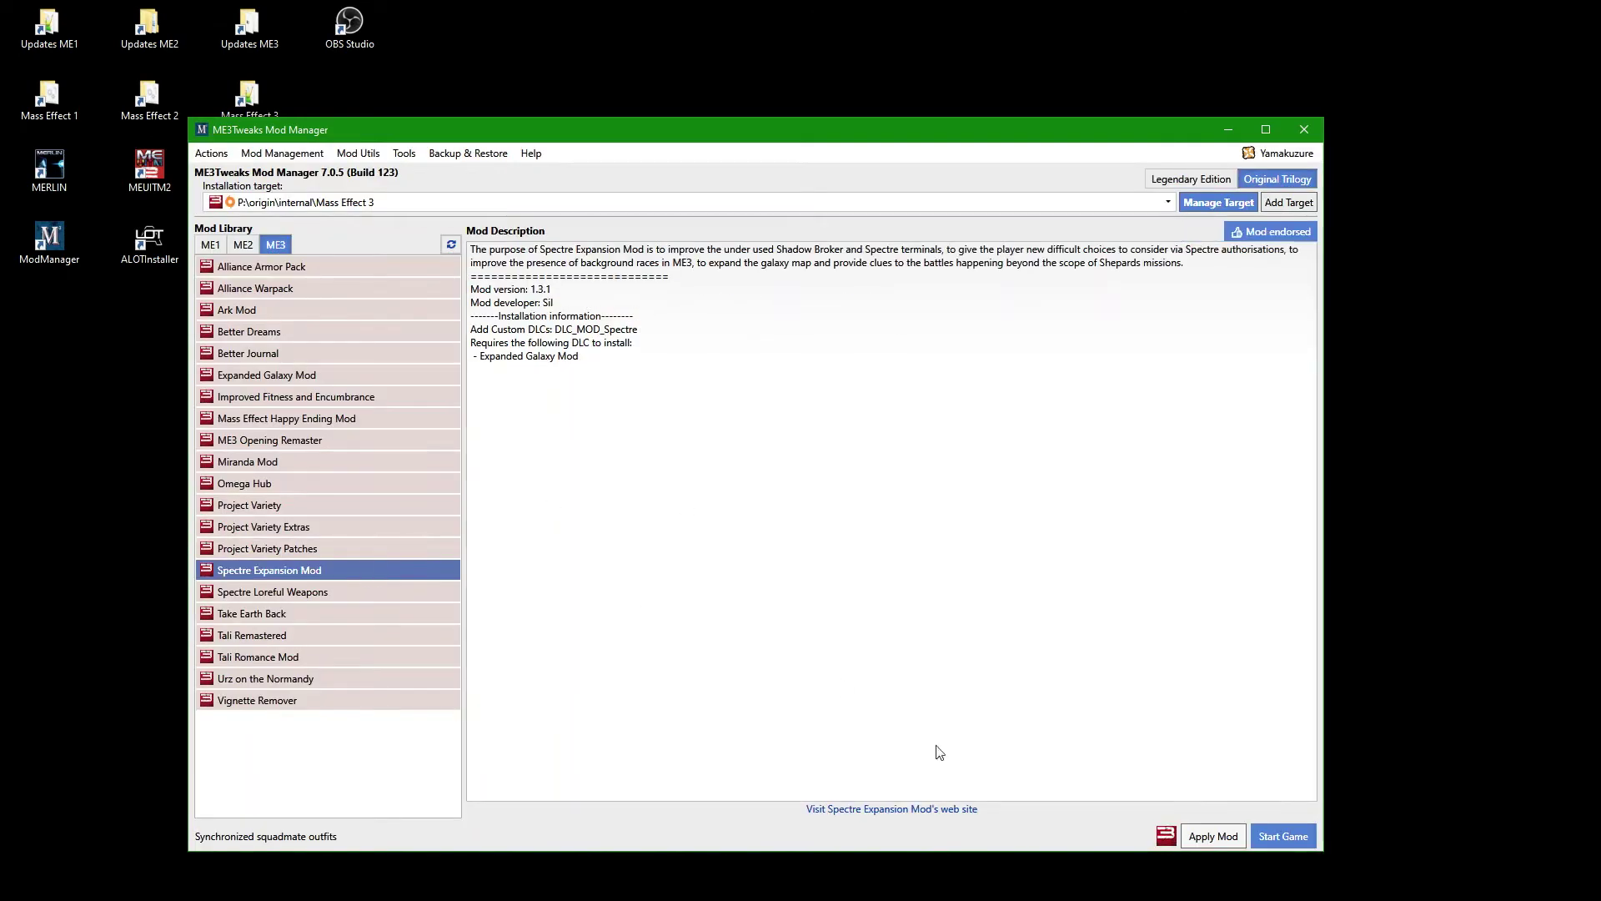
click(1211, 838)
click(855, 538)
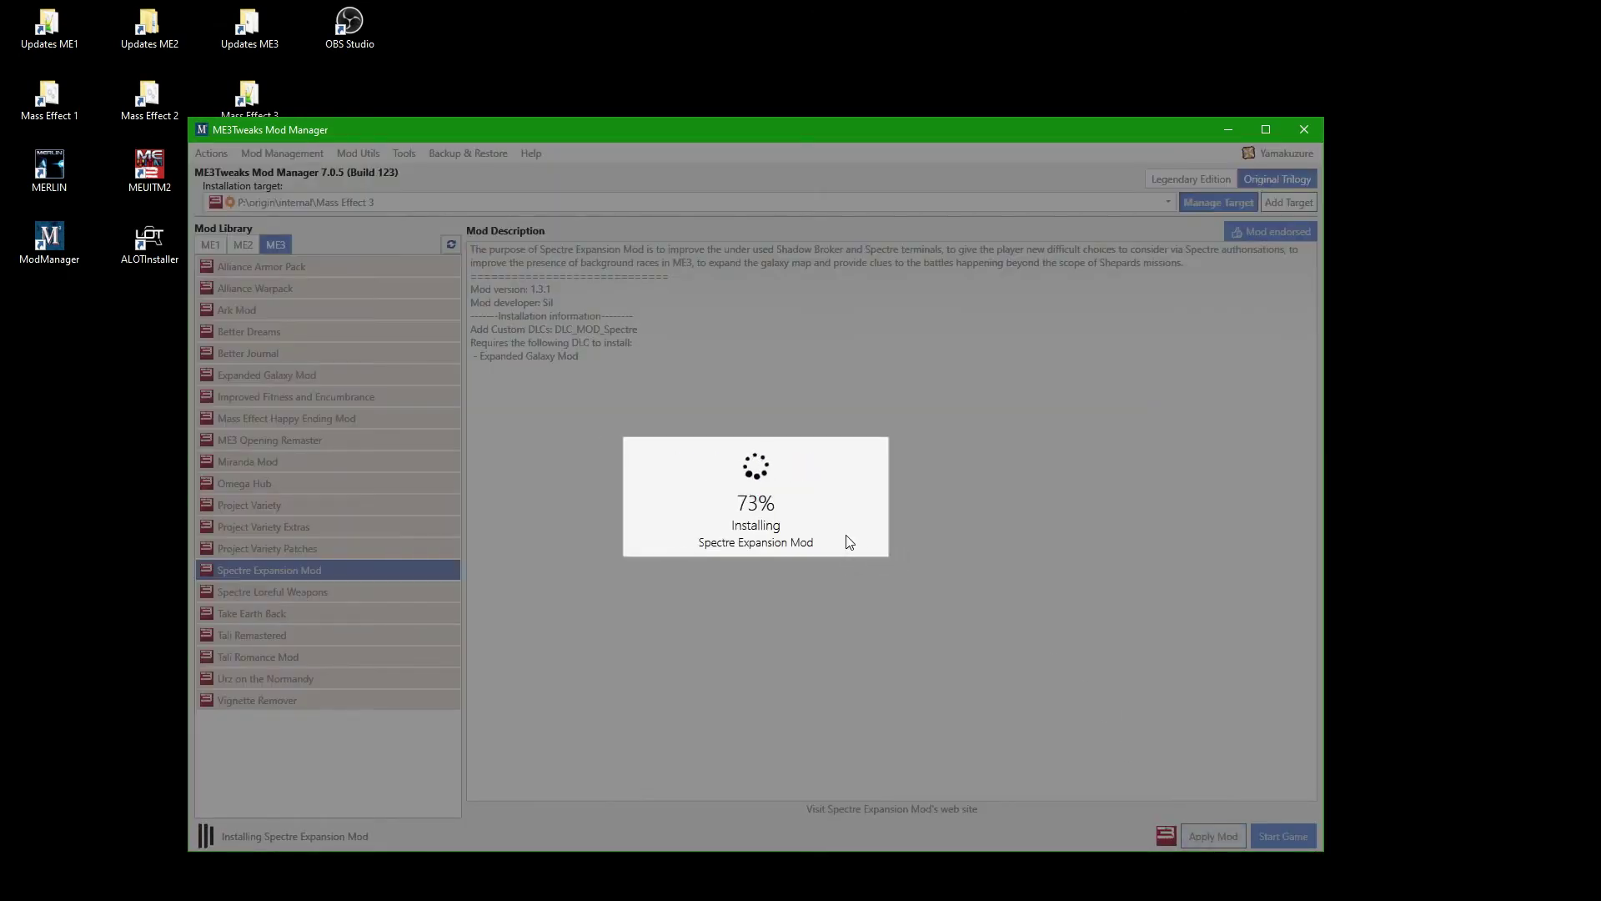
click(343, 590)
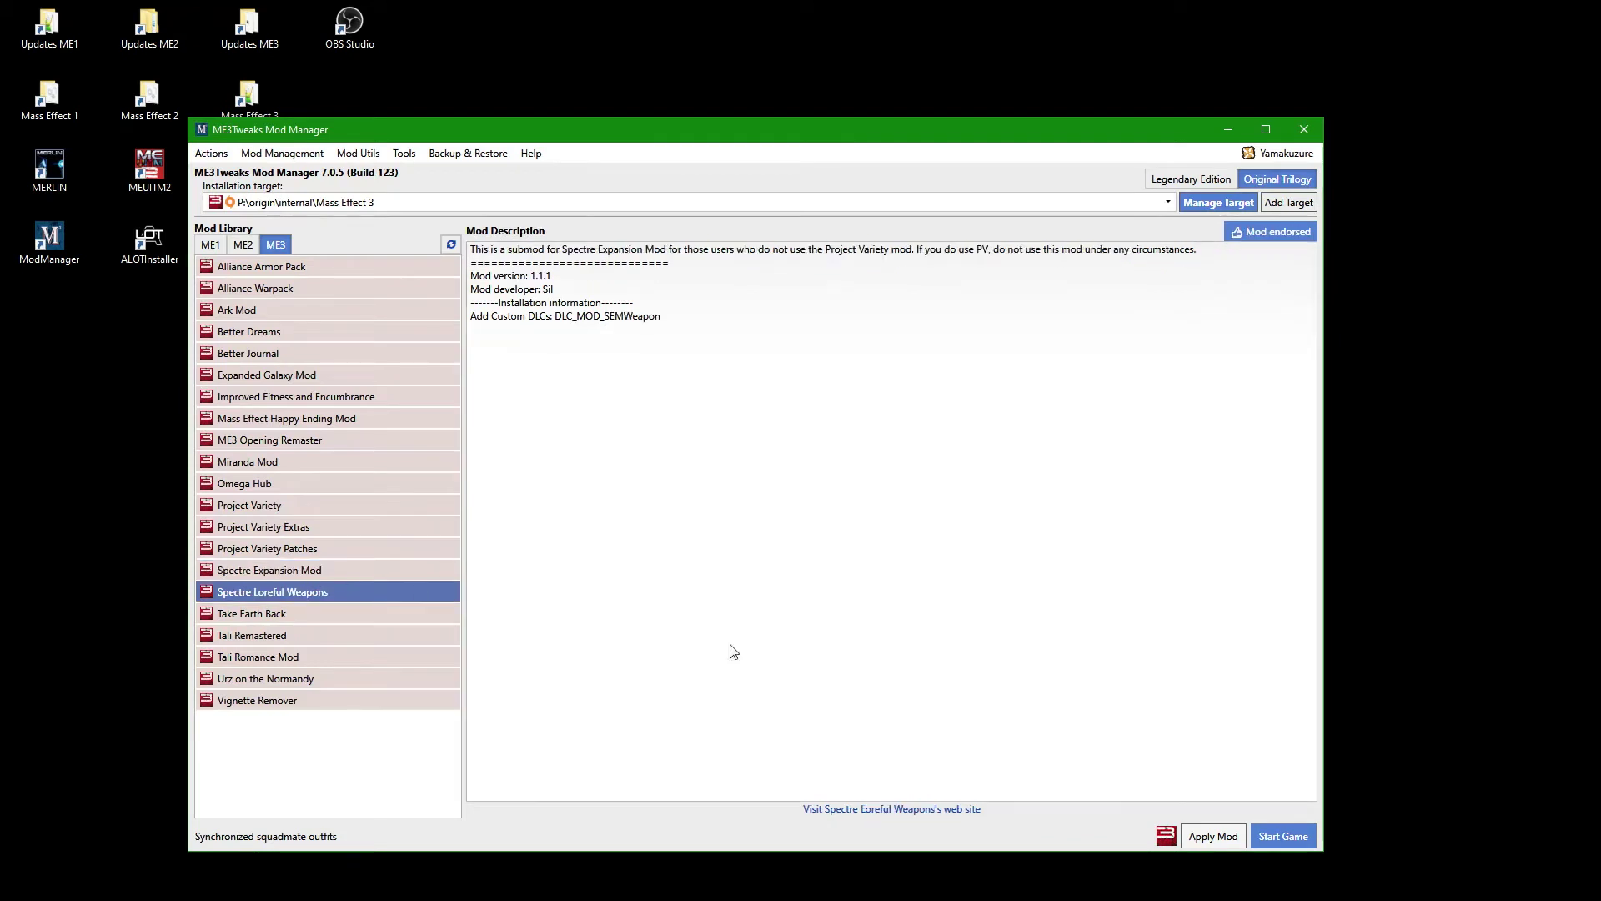
click(1211, 836)
click(874, 542)
Install Tali Romance Mod, then select Project Variety in the library
click(372, 657)
click(1212, 836)
click(856, 540)
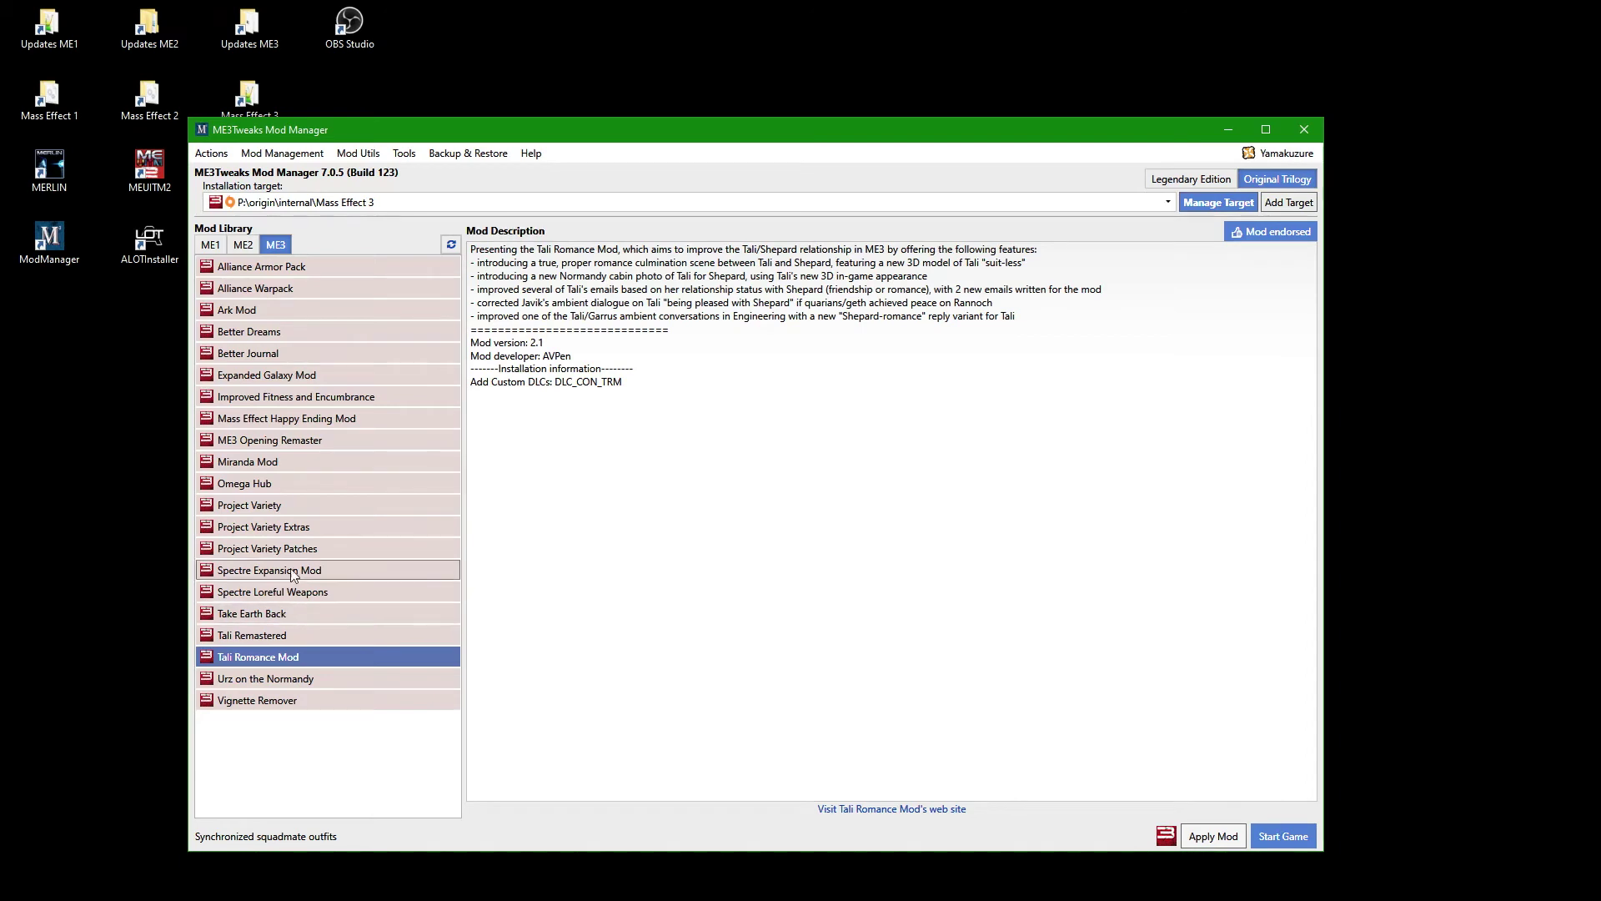
click(302, 505)
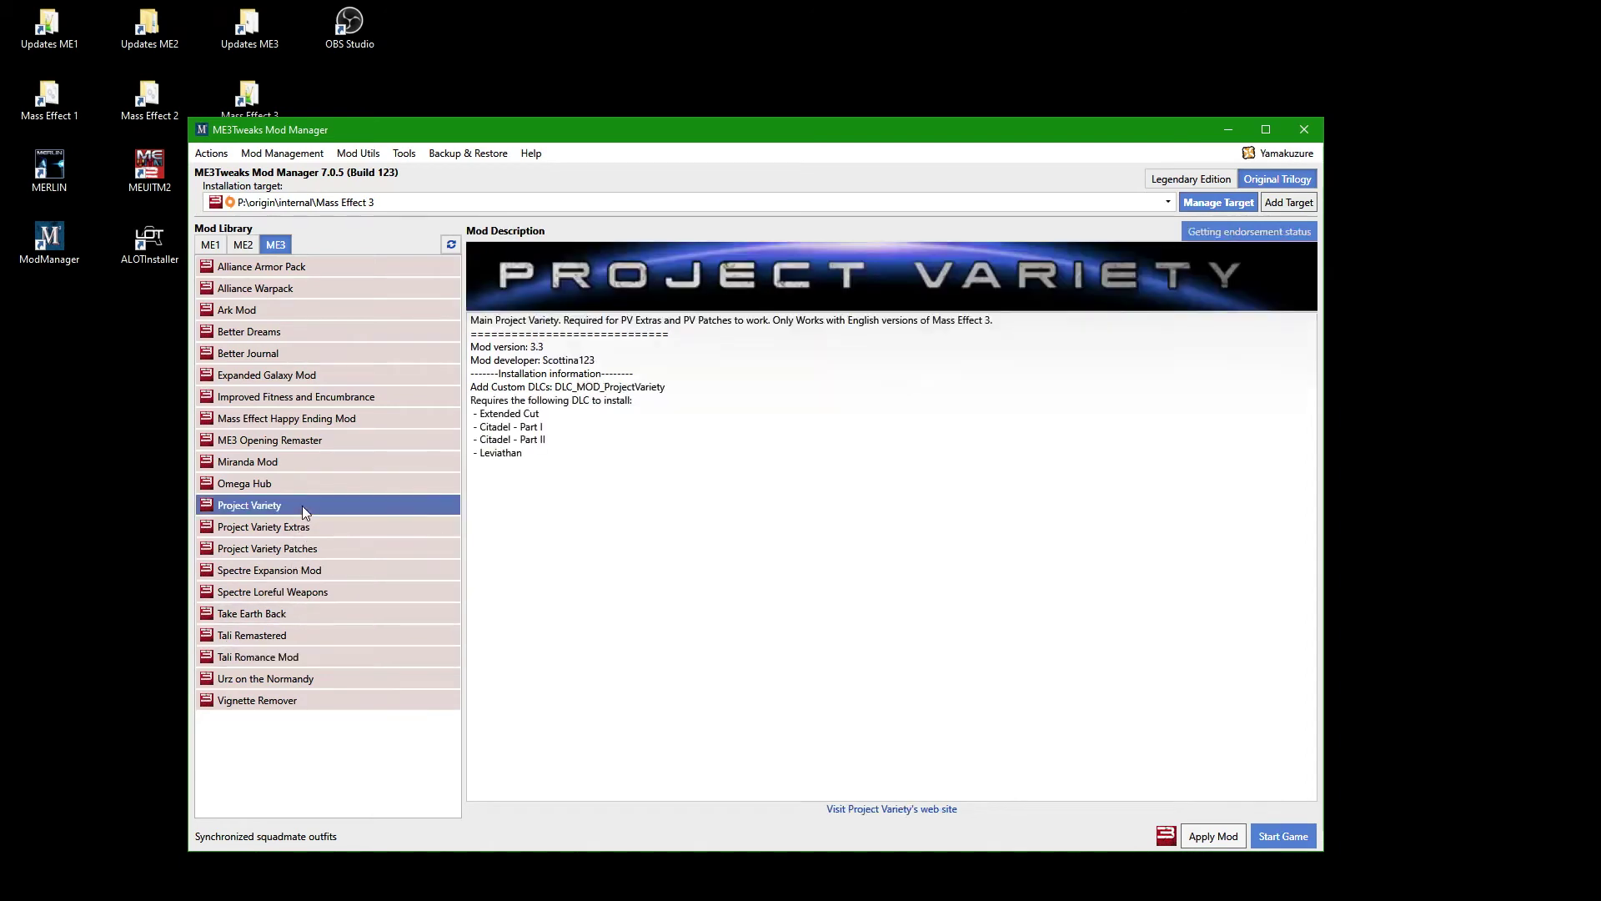
Install Project Variety with ALOT Patch, then begin installing Project Variety Extras
click(1211, 838)
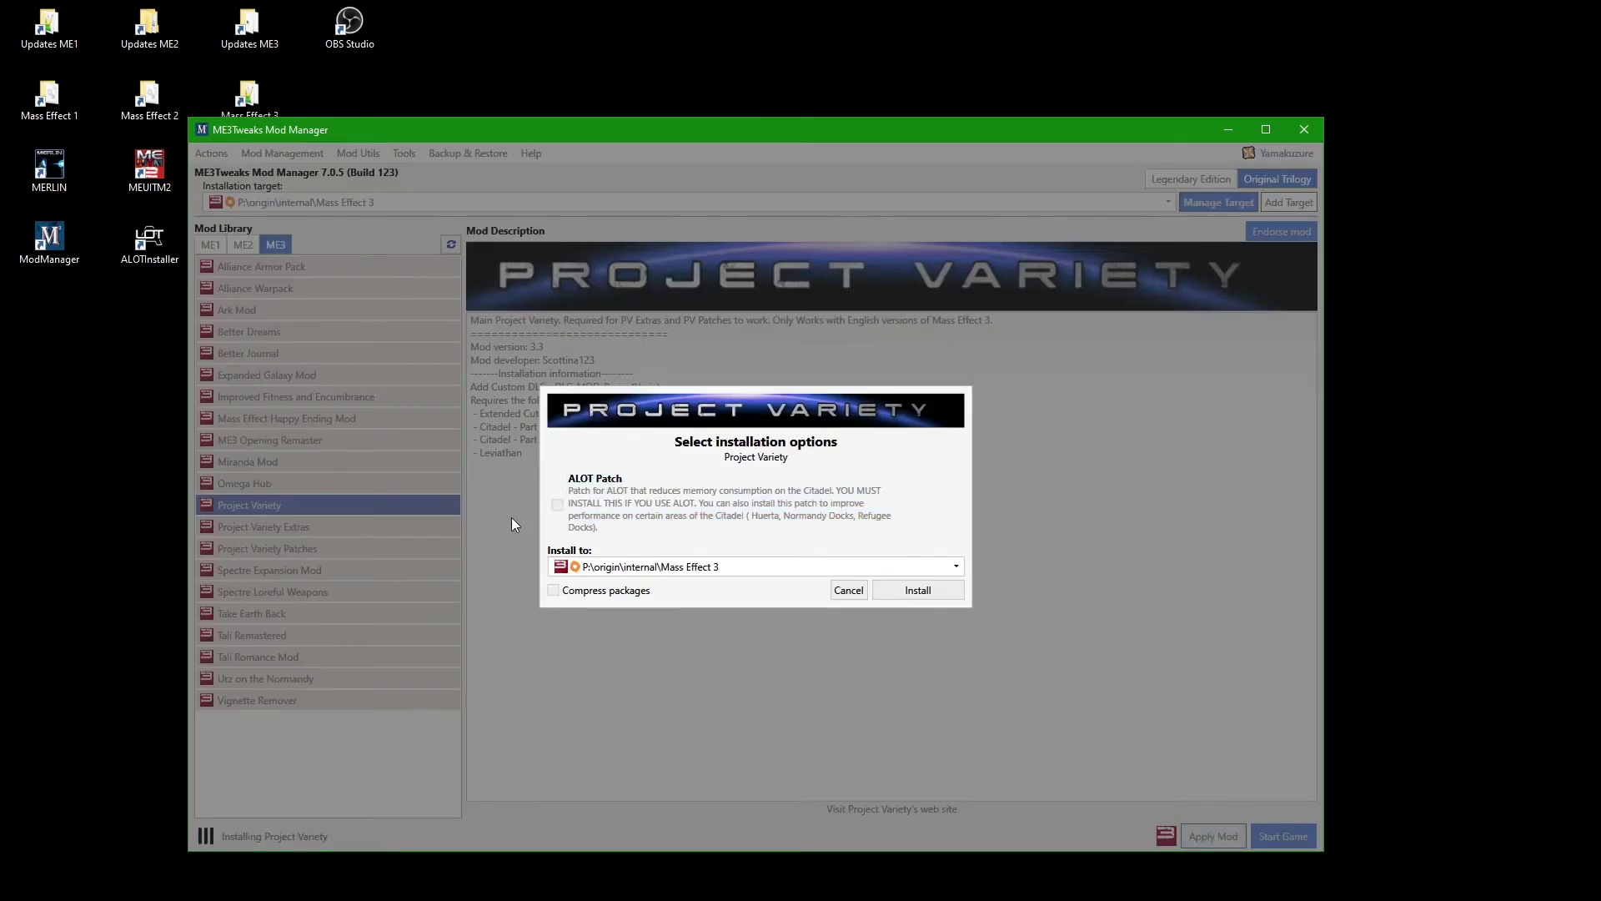
click(919, 591)
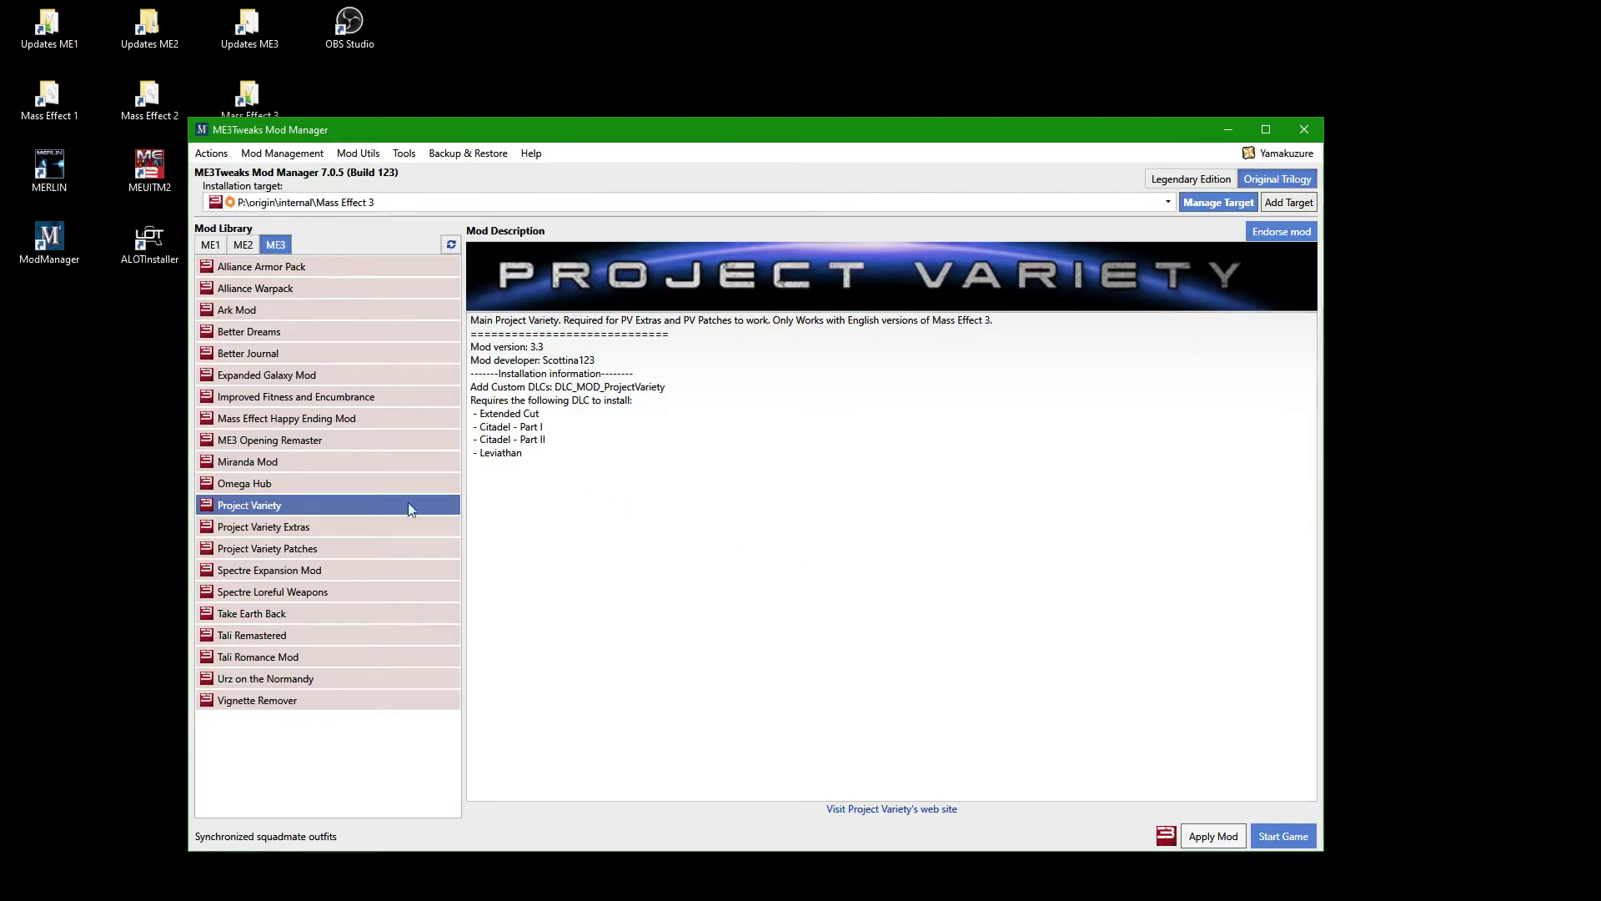
click(348, 524)
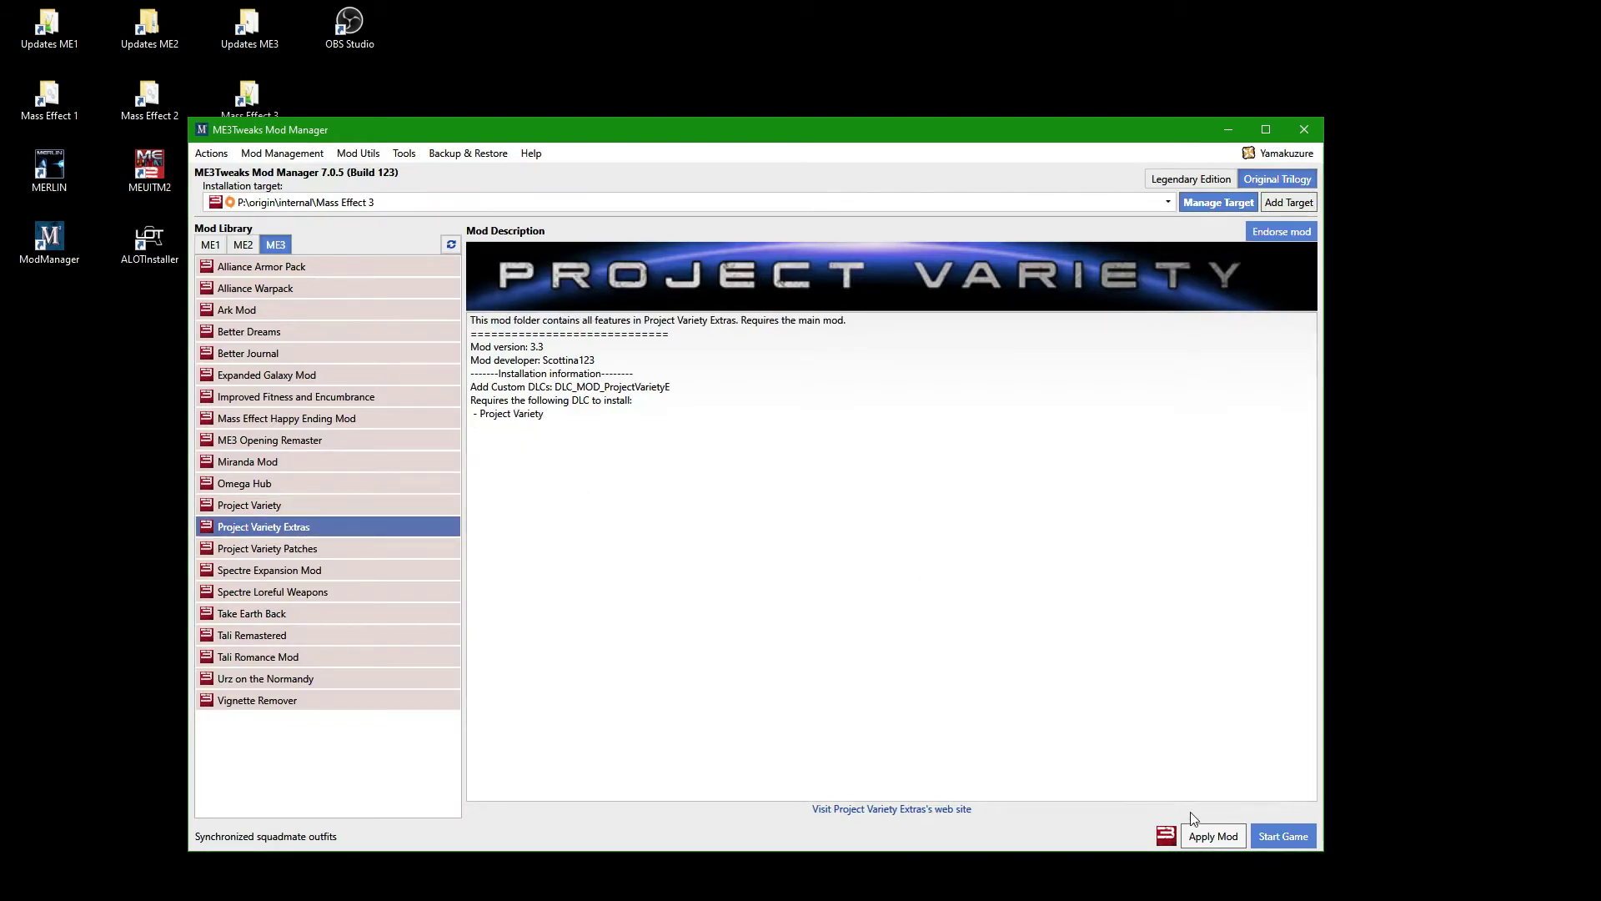
click(1213, 830)
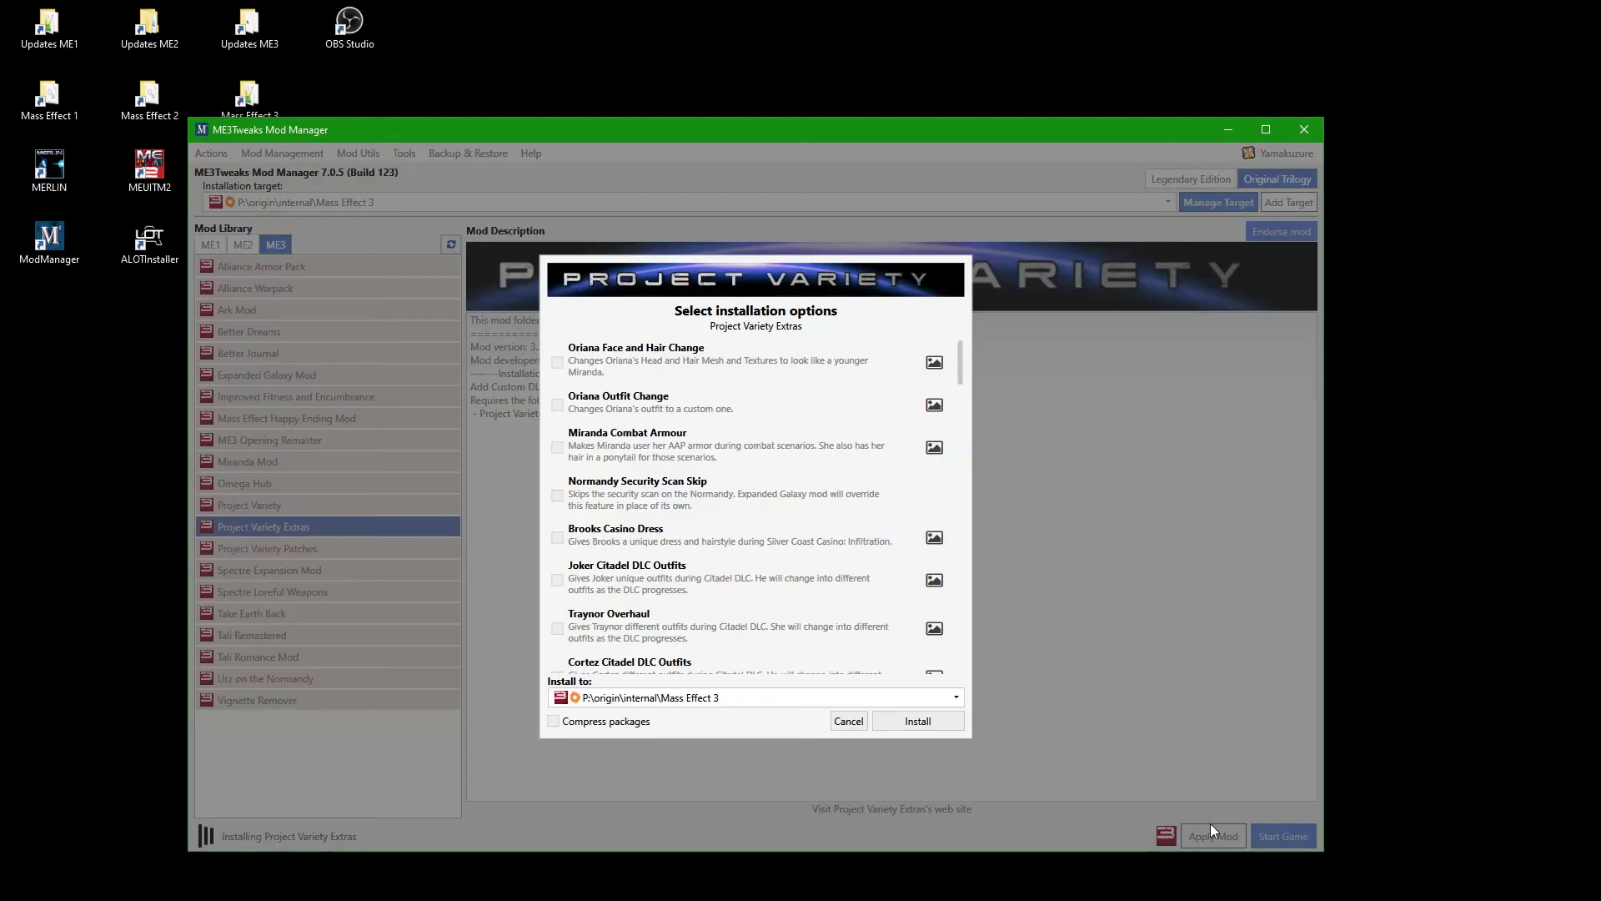
Enable Oriana face/hair, Miranda combat armour, Brooks casino dress, Joker Citadel outfits and Traynor overhaul
click(557, 362)
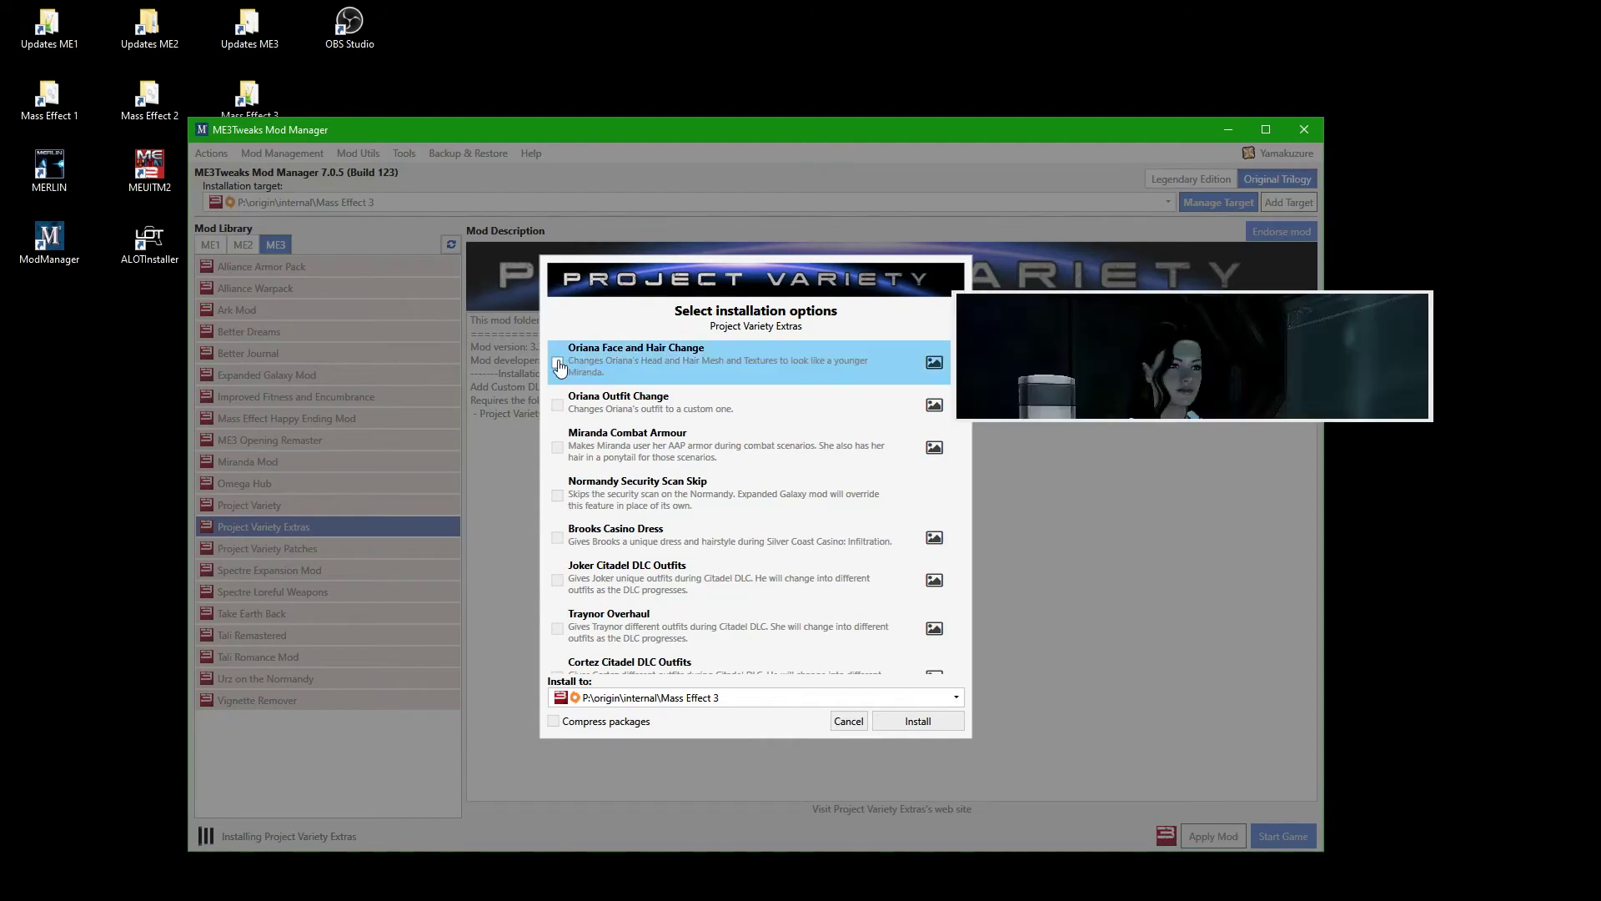
click(555, 445)
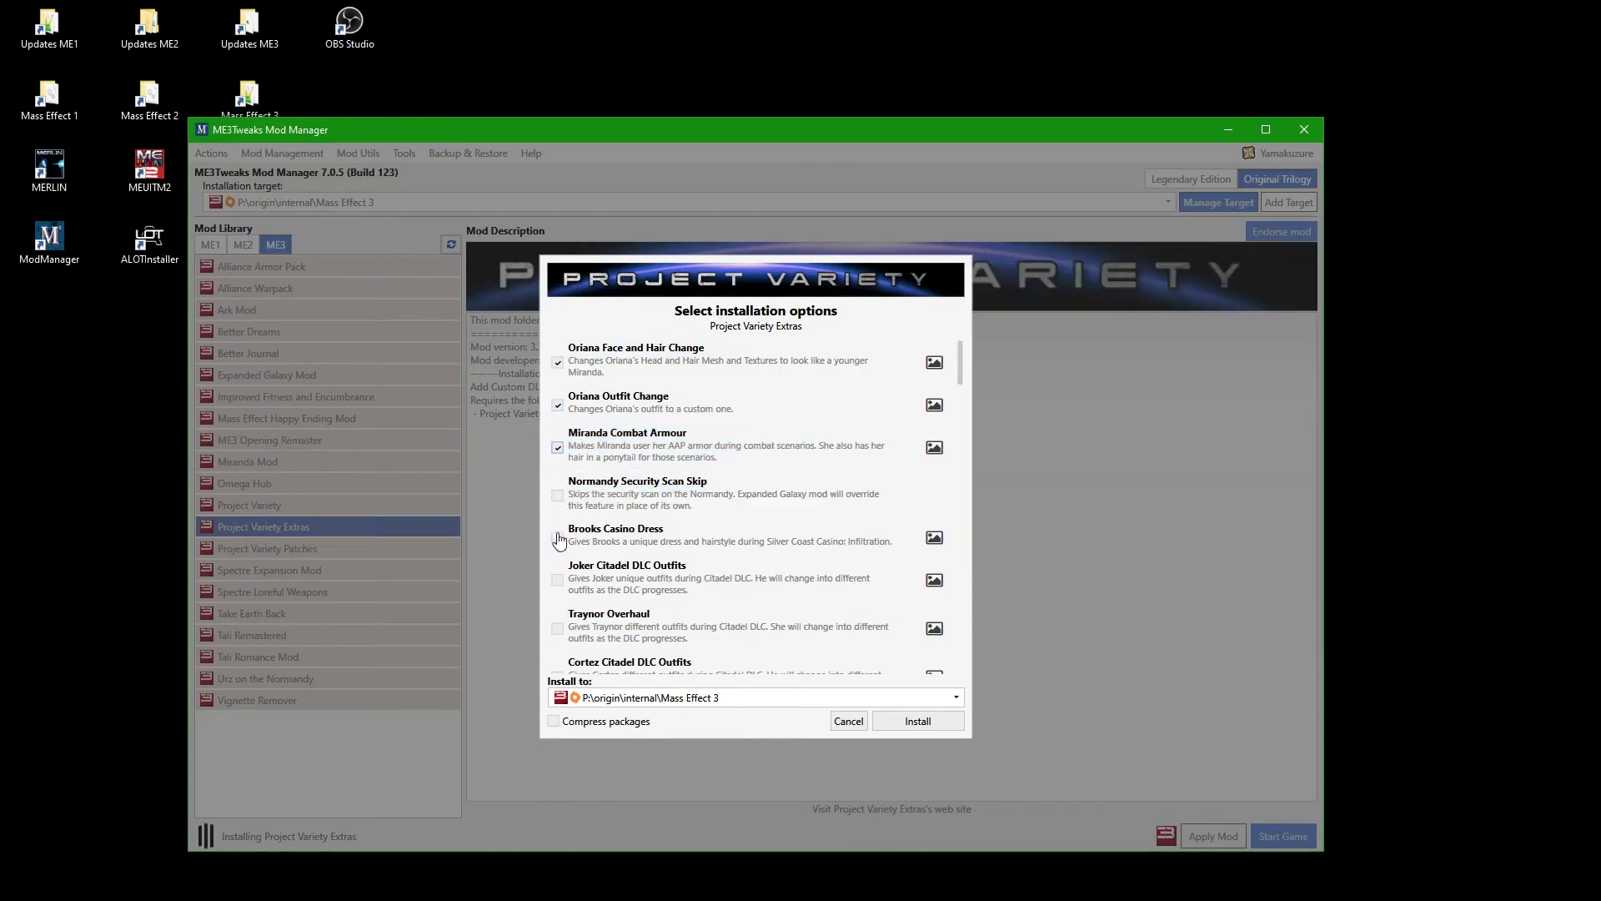
click(557, 537)
click(557, 580)
click(557, 631)
scroll(559, 627, down, 7)
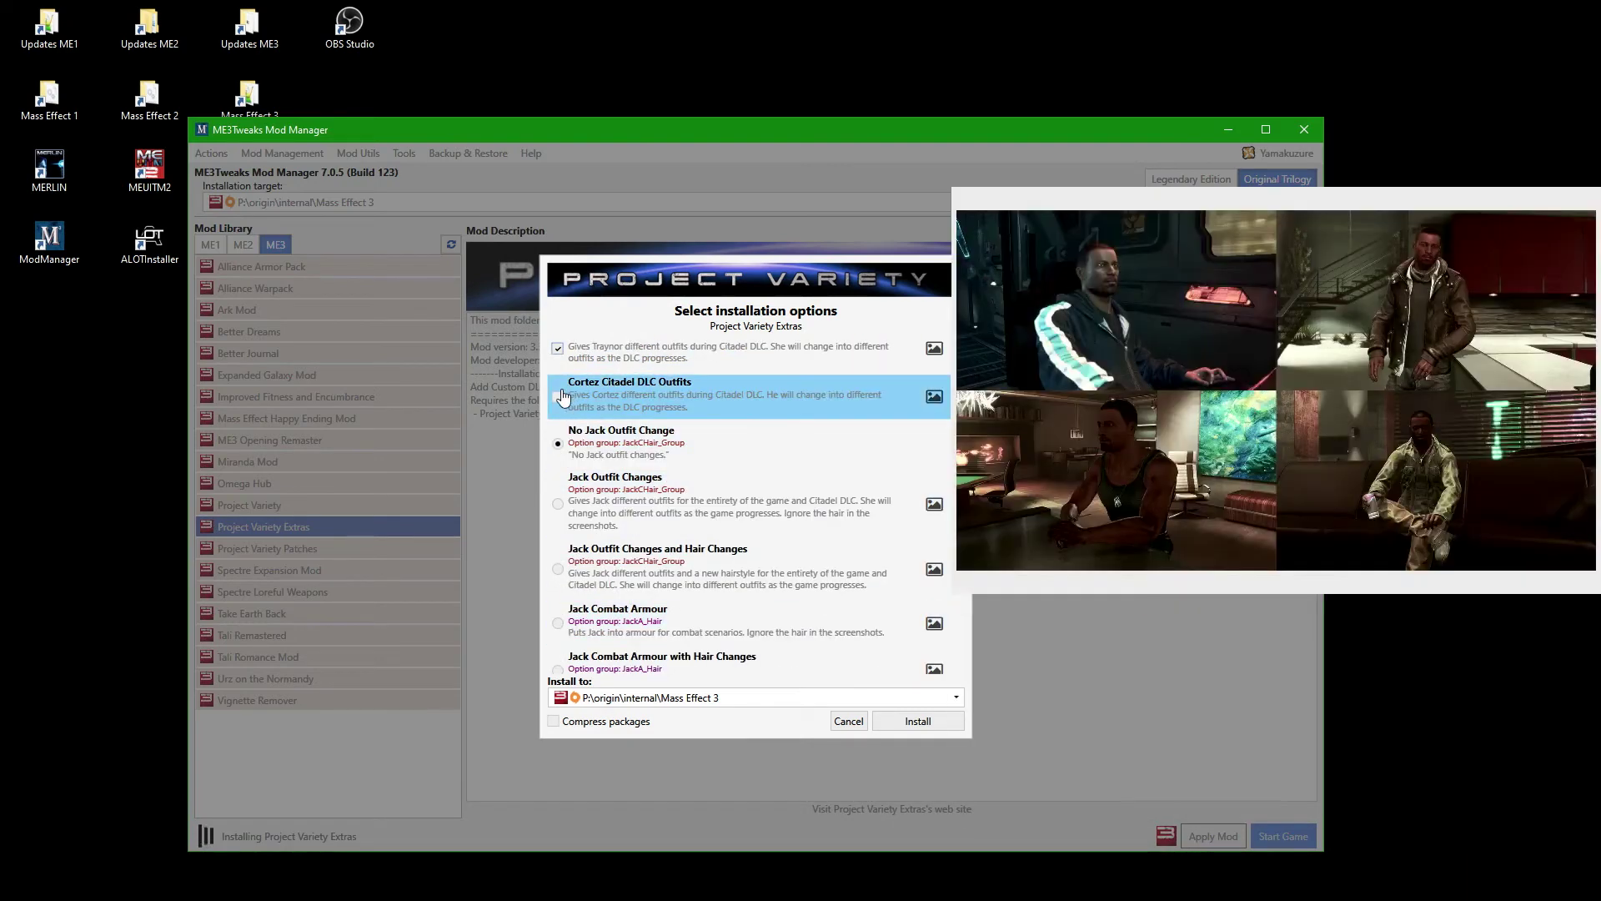
Enable Cortez outfits, Jack outfit changes, Samara and Jacob outfits plus combat armour, and Zaeed outfit
click(561, 397)
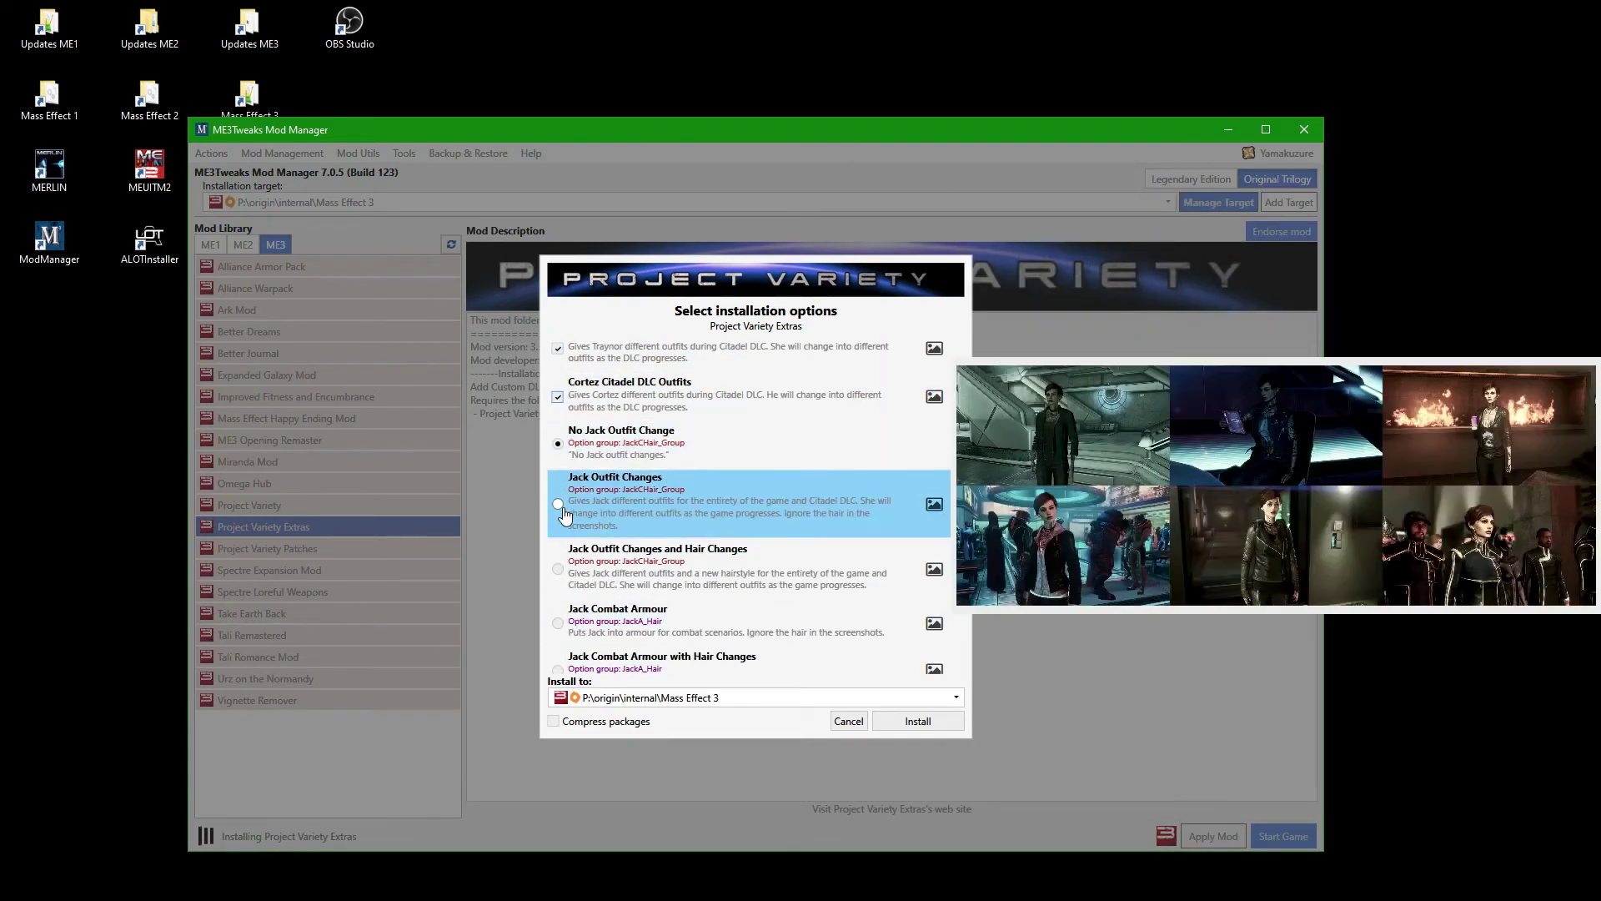
click(558, 504)
scroll(558, 500, down, 2)
scroll(558, 467, down, 3)
click(557, 484)
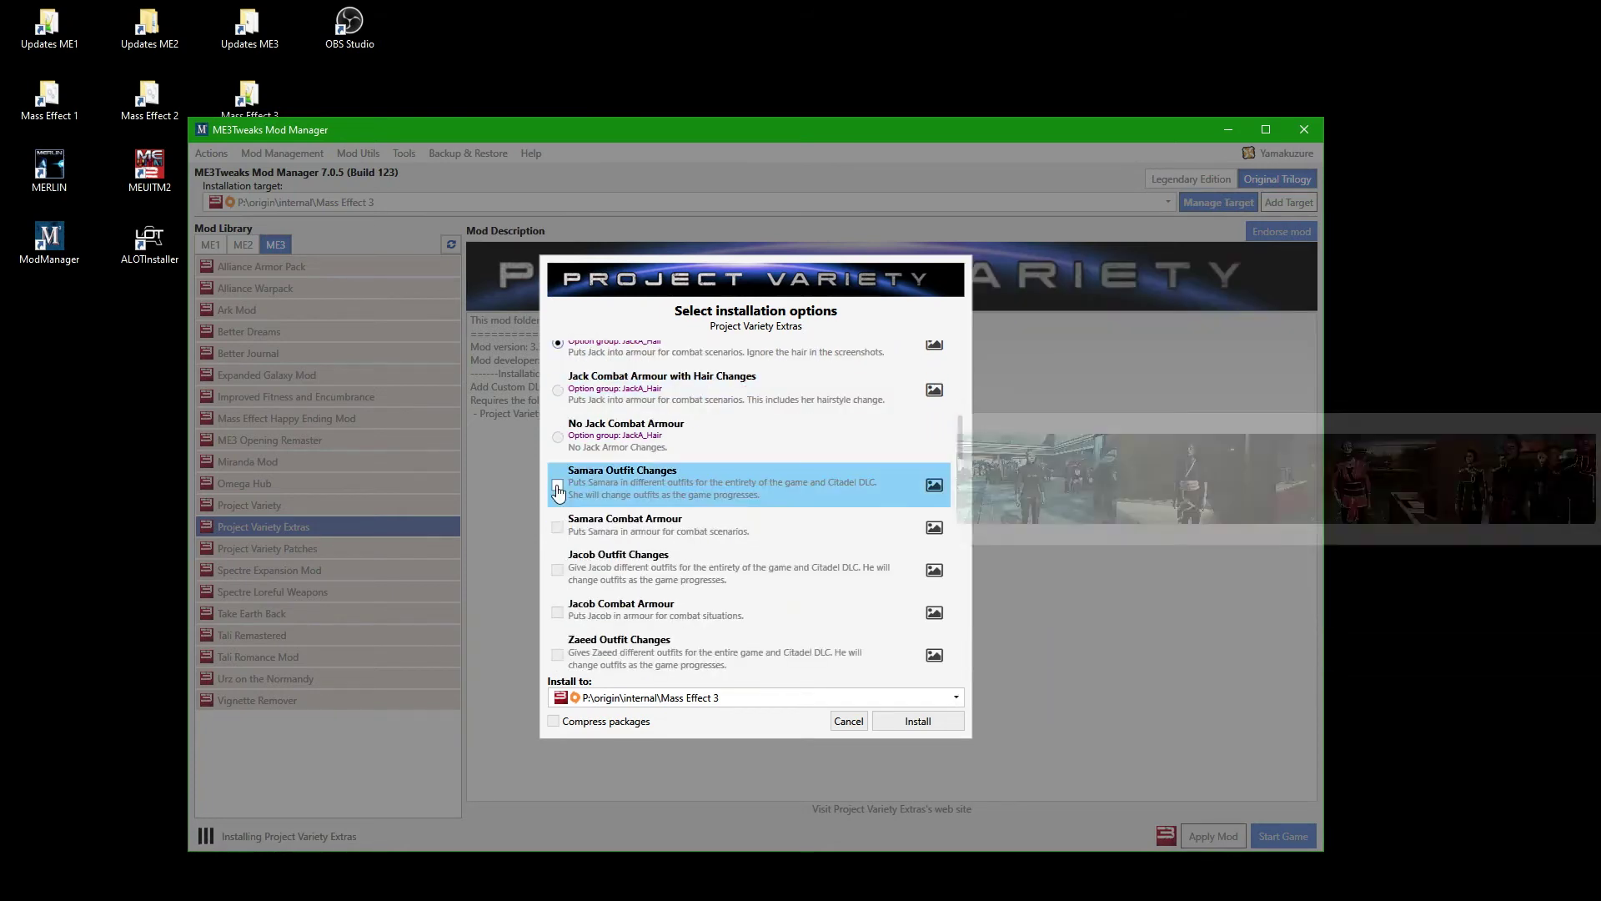
click(557, 528)
click(557, 570)
click(557, 612)
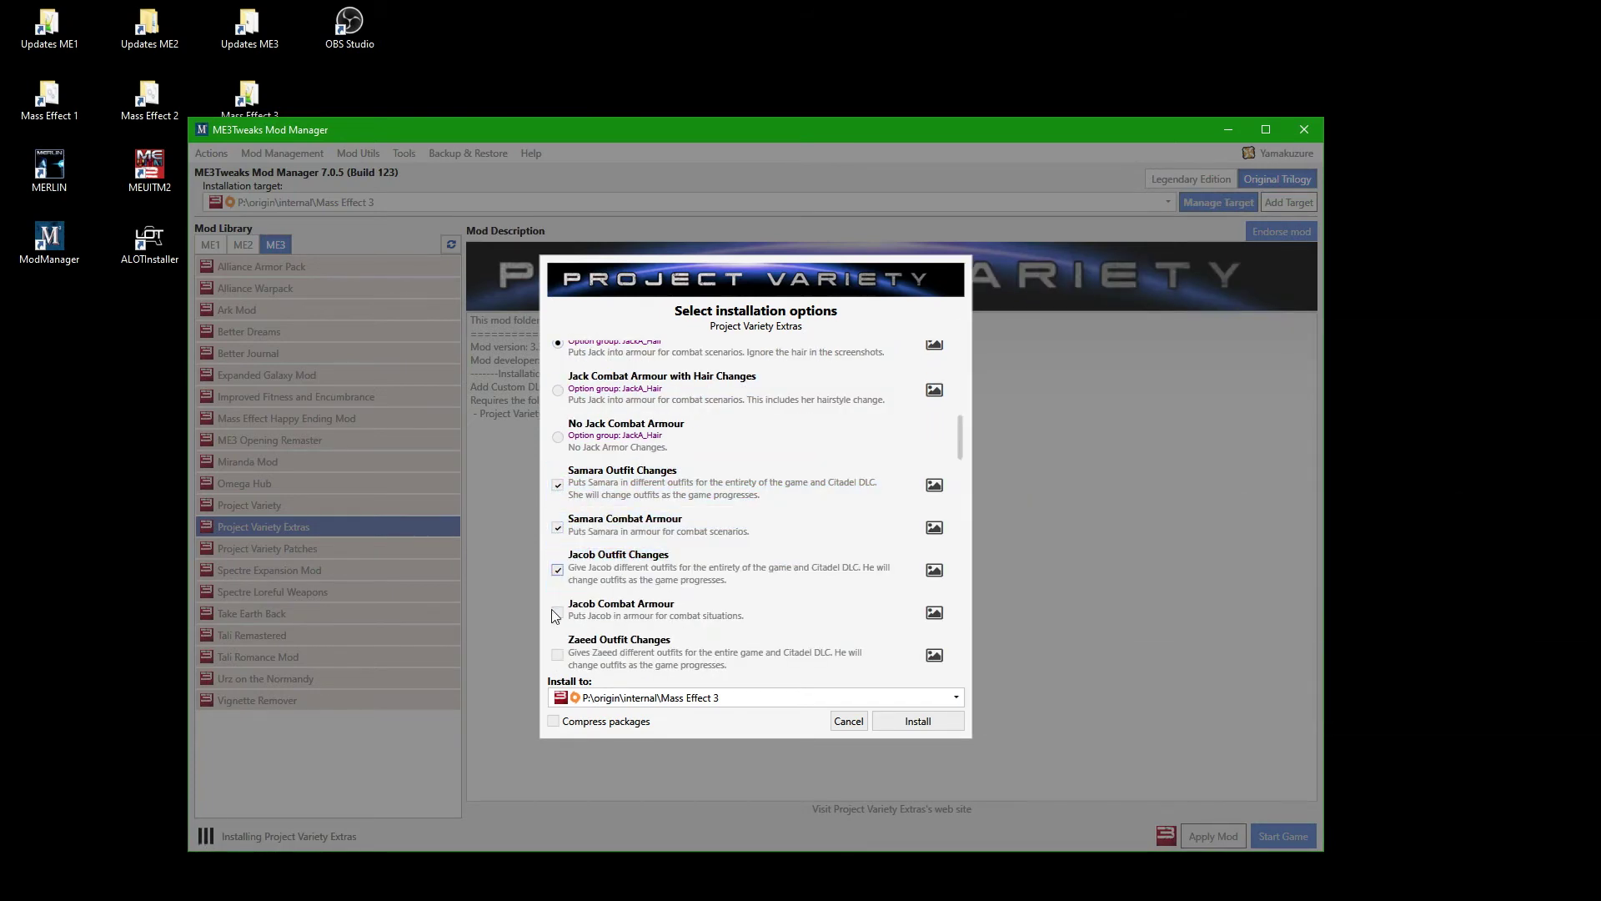
click(557, 655)
Enable Javik casual outfit, Kasumi face and outfit, Grunt loyalty armor and Ashley Citadel outfits
scroll(659, 529, down, 2)
scroll(659, 530, down, 4)
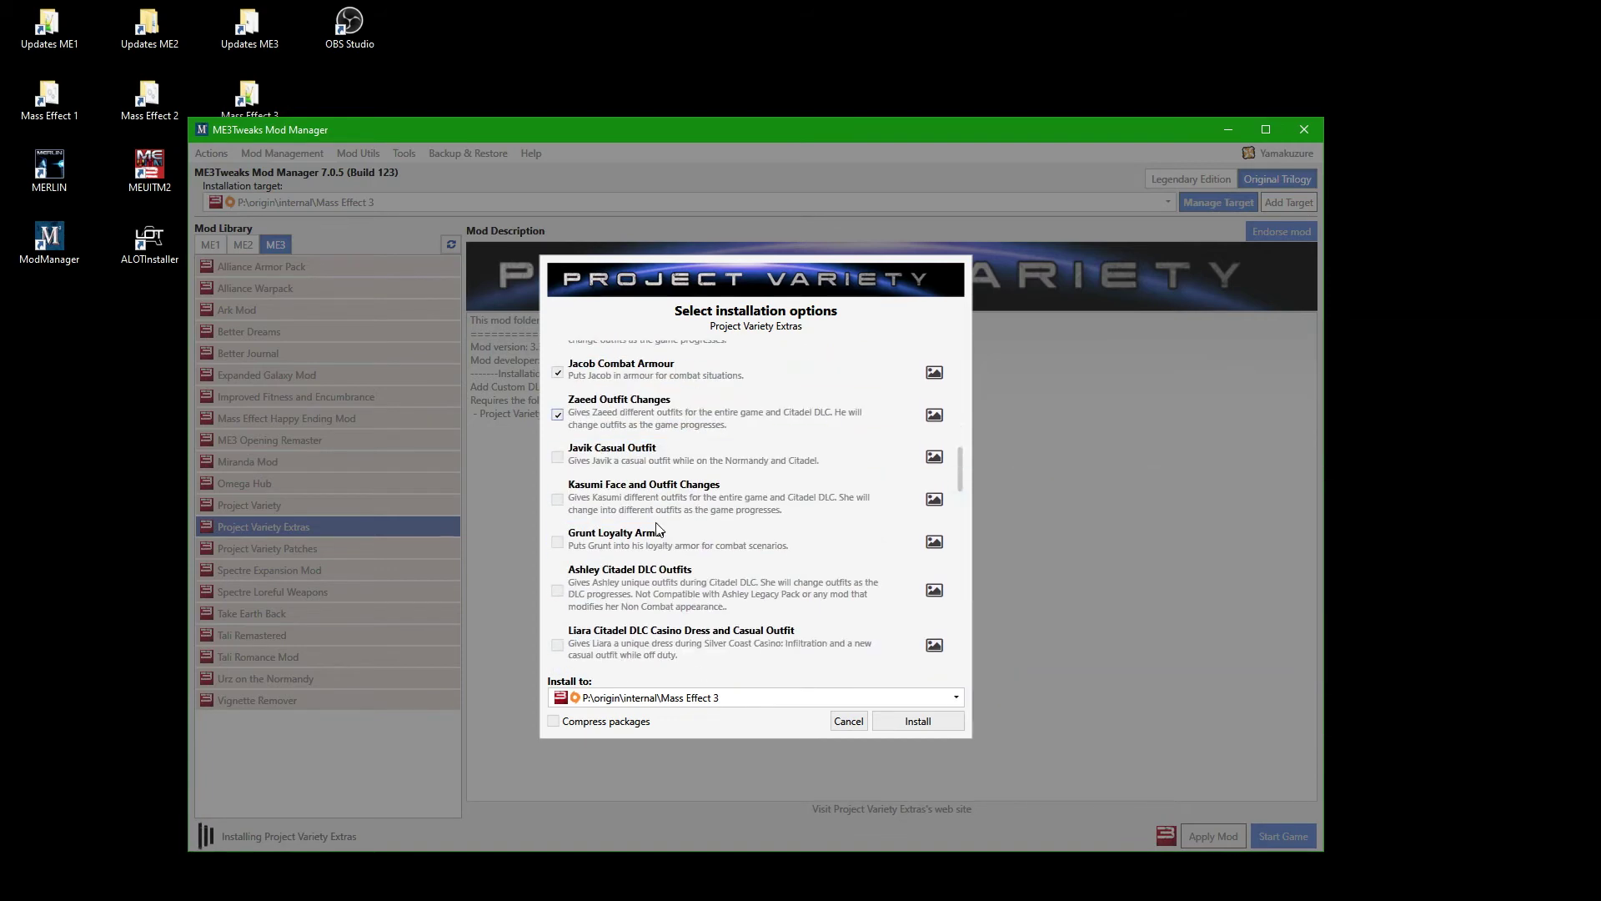
click(558, 456)
click(557, 499)
click(557, 542)
click(557, 590)
Enable Liara's casino dress and casual outfit, Ann Bryson outfit, Aria Omega armor and Illusive Man outfit
scroll(645, 517, down, 4)
scroll(645, 517, down, 1)
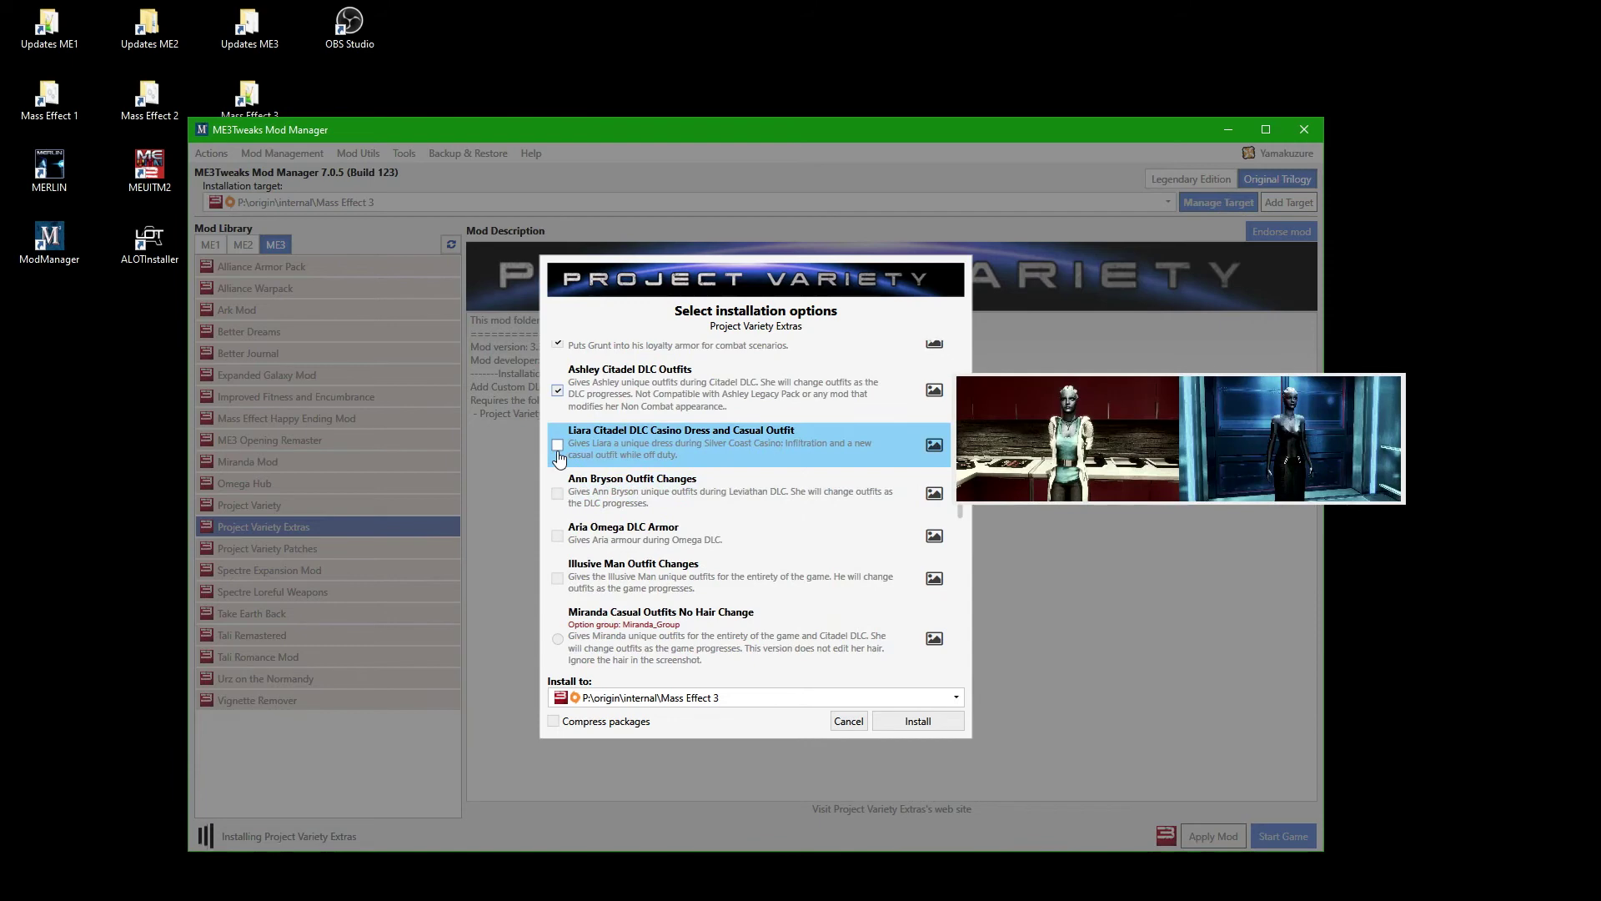
click(558, 454)
click(557, 500)
click(558, 547)
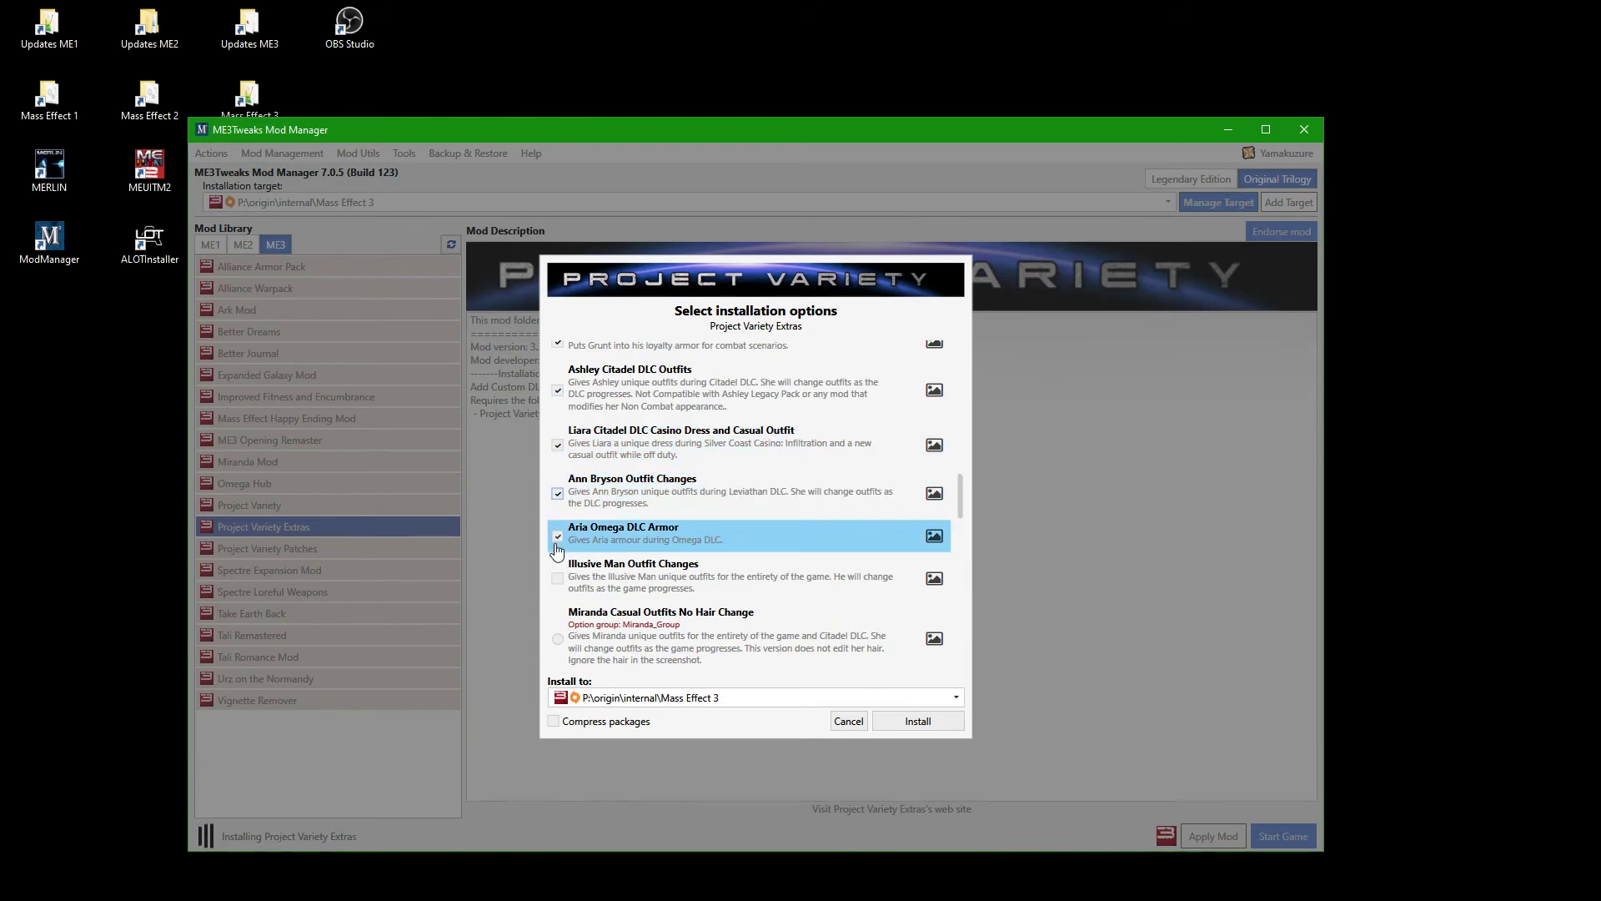
click(558, 575)
Choose Miranda Casual Outfits No Hair Change; enable apartment paintings, Thane, Kolyat and Kelly outfit changes
scroll(561, 568, down, 5)
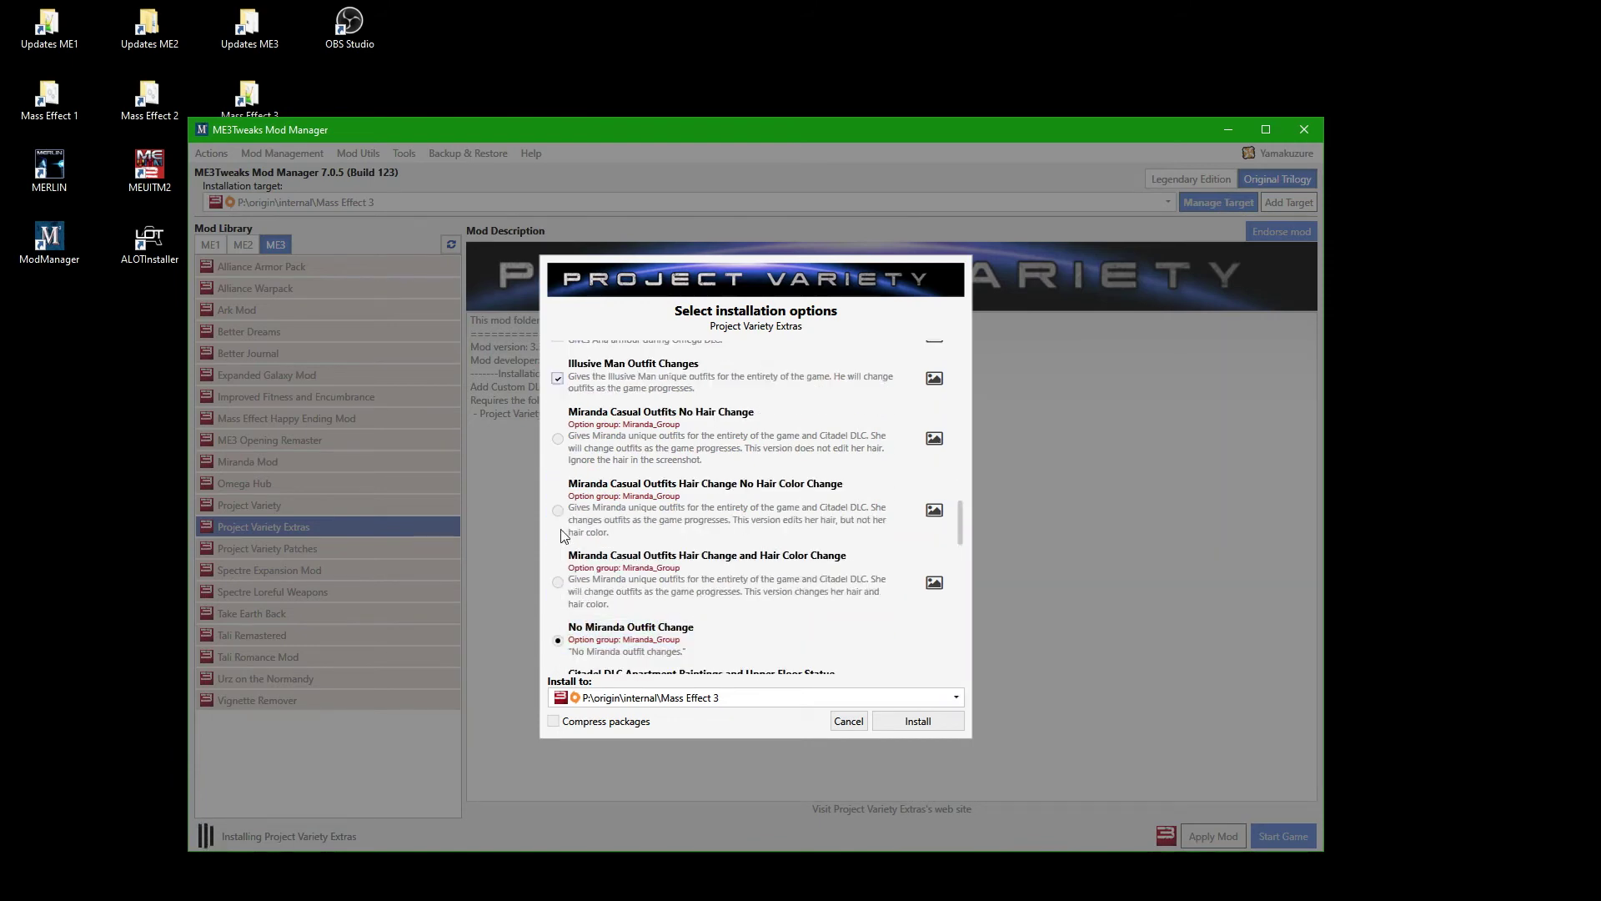
mouse_move(647, 455)
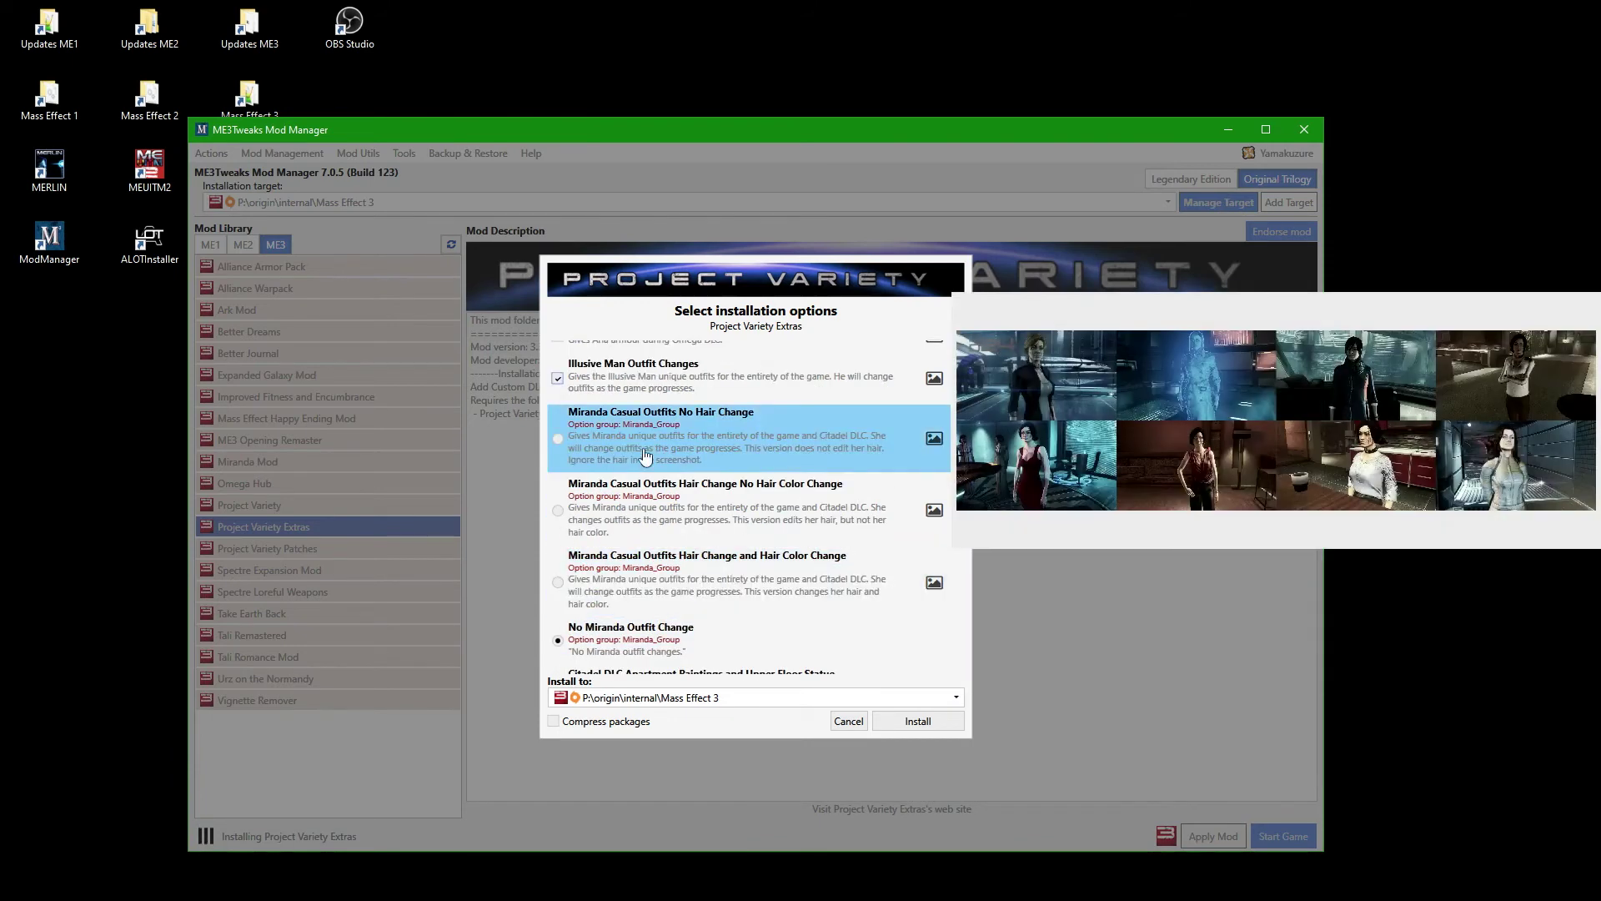
click(558, 439)
scroll(558, 449, down, 6)
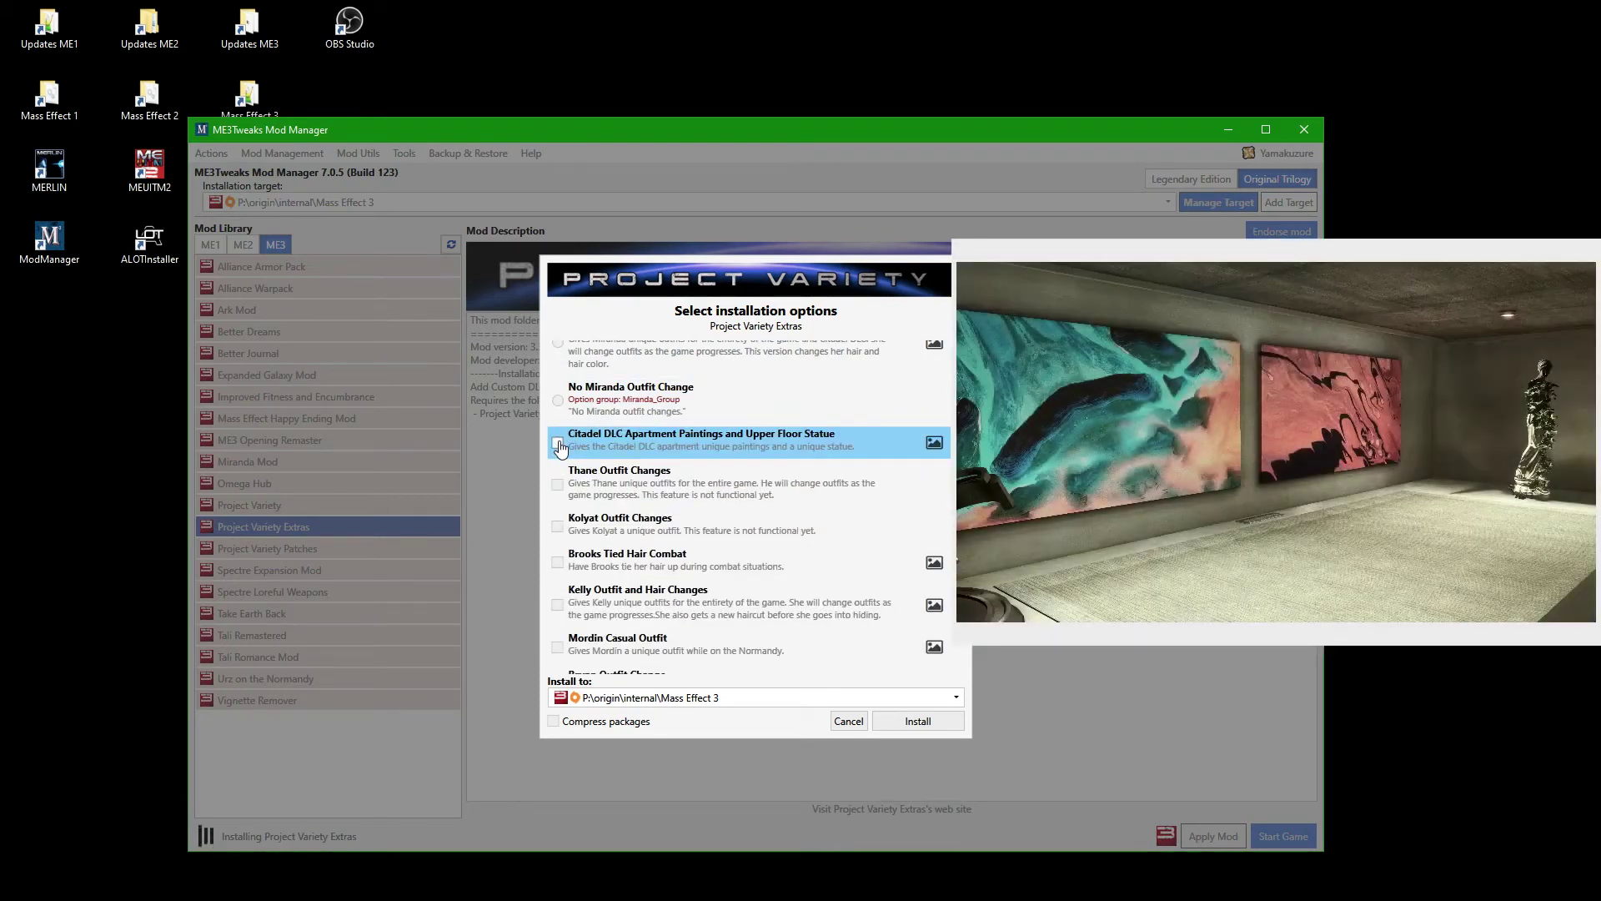
click(558, 443)
click(558, 485)
click(558, 526)
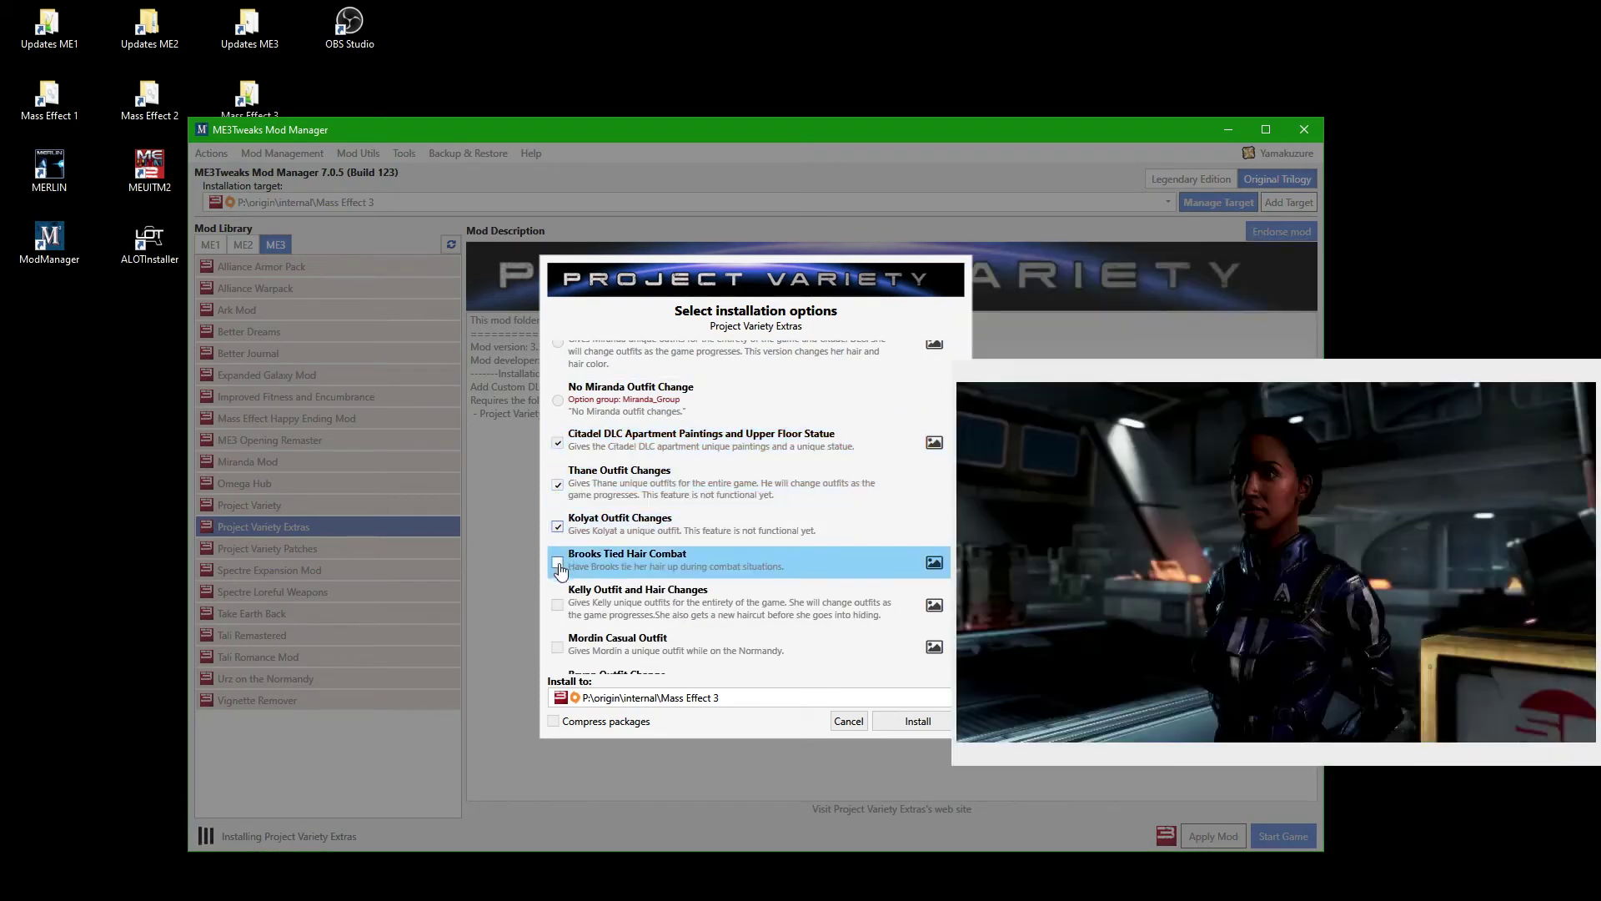
click(557, 605)
Enable Mordin casual, Brynn outfit, casino NPCs short dress, Alliance memorial uniforms and Khalisah overhaul
scroll(600, 467, down, 6)
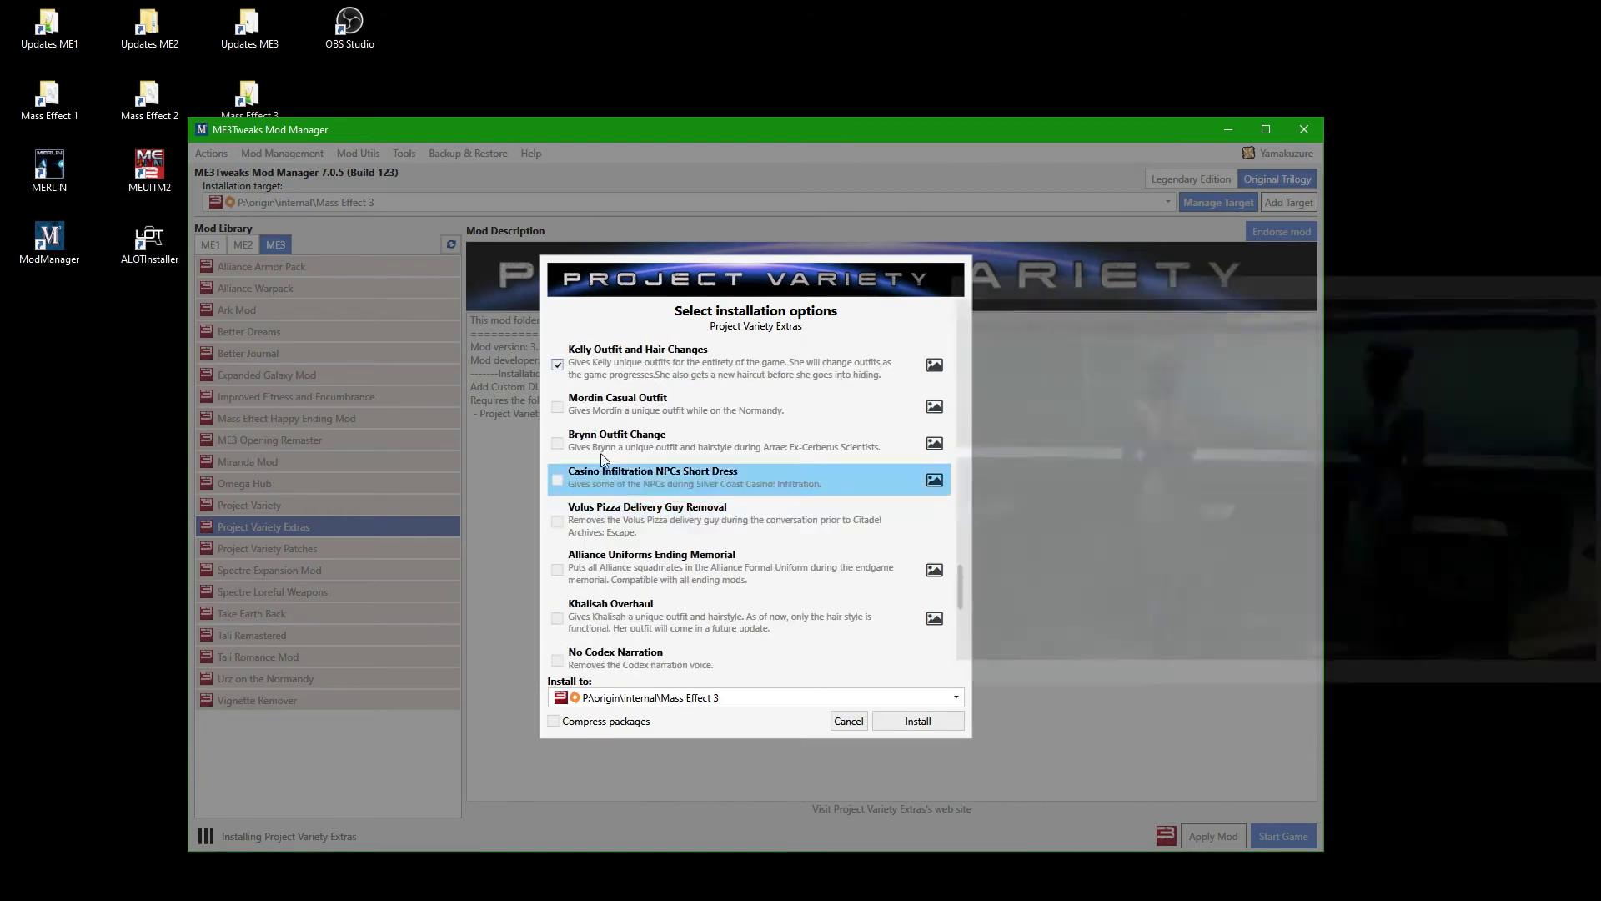
click(557, 407)
click(557, 443)
click(557, 480)
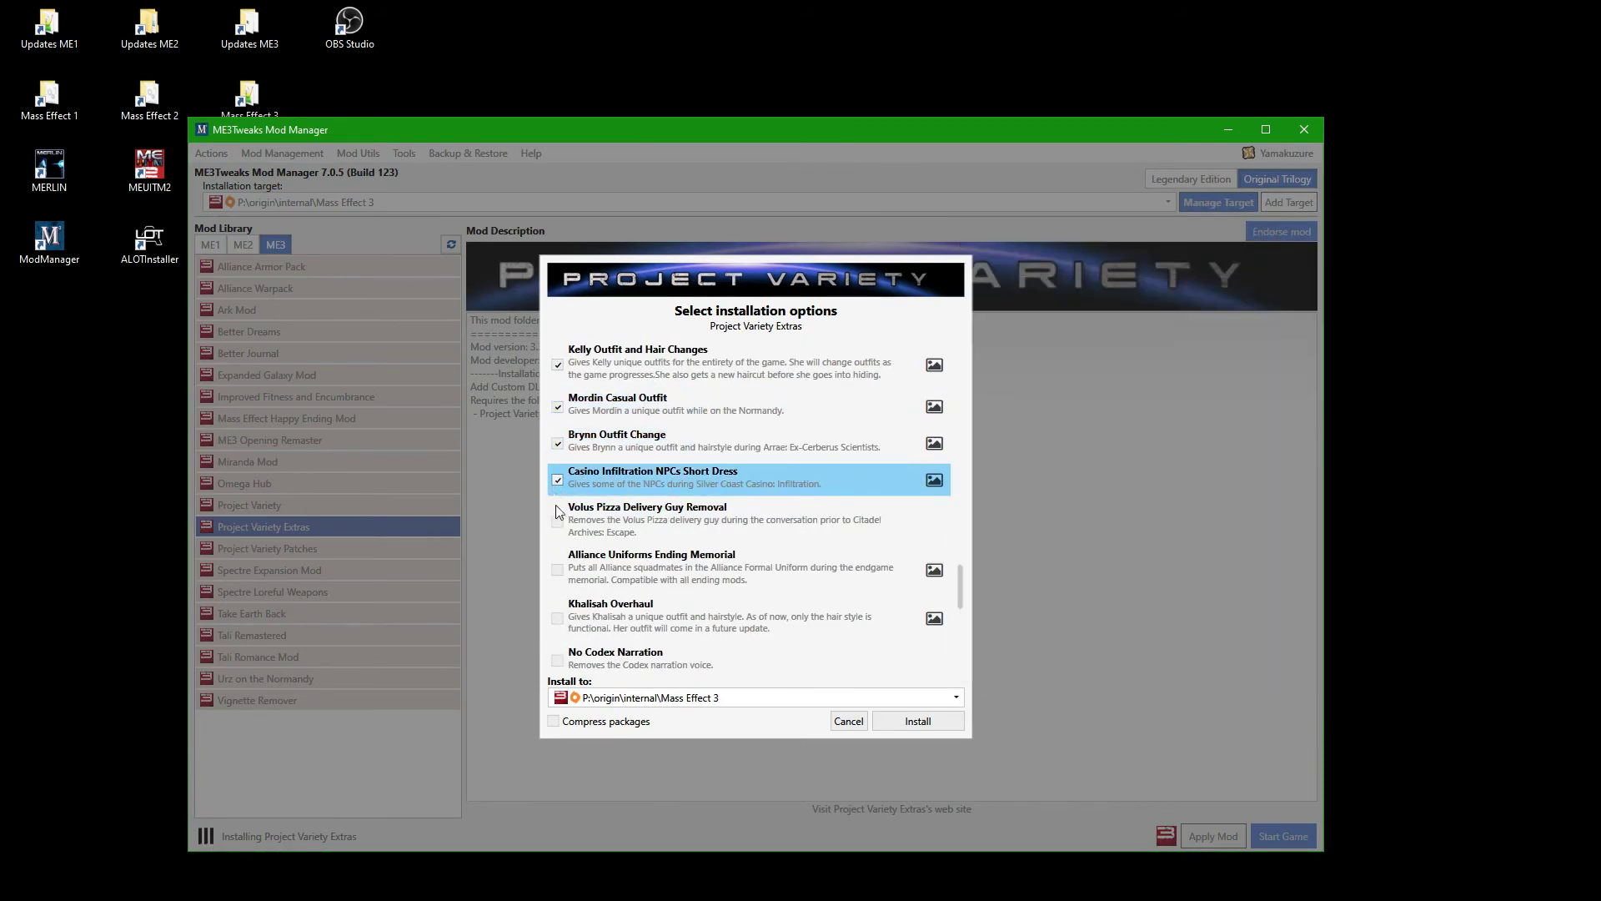
click(557, 570)
click(558, 624)
Enable Jacob kids' outfits, Leviathan LI, Henry Lawson outfit and James Citadel outfit
scroll(558, 576, down, 6)
click(557, 506)
click(557, 546)
click(557, 588)
click(557, 624)
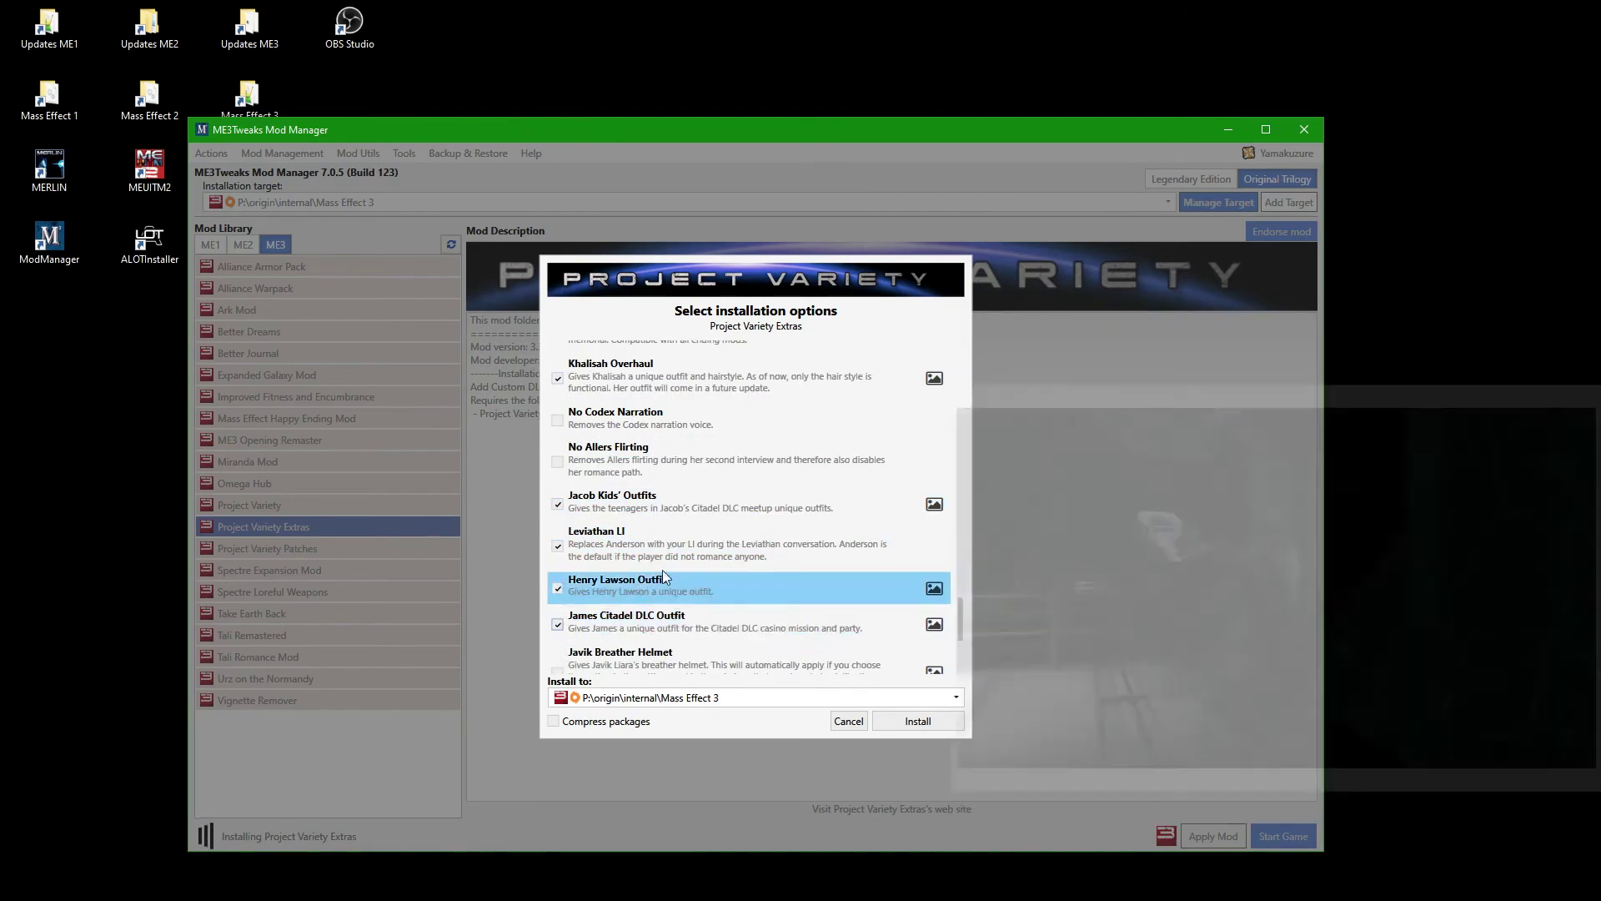
Enable Javik breather helmet, Garrus casual, background NPC outfits and Kaidan overhaul, then install
scroll(662, 576, down, 6)
click(555, 452)
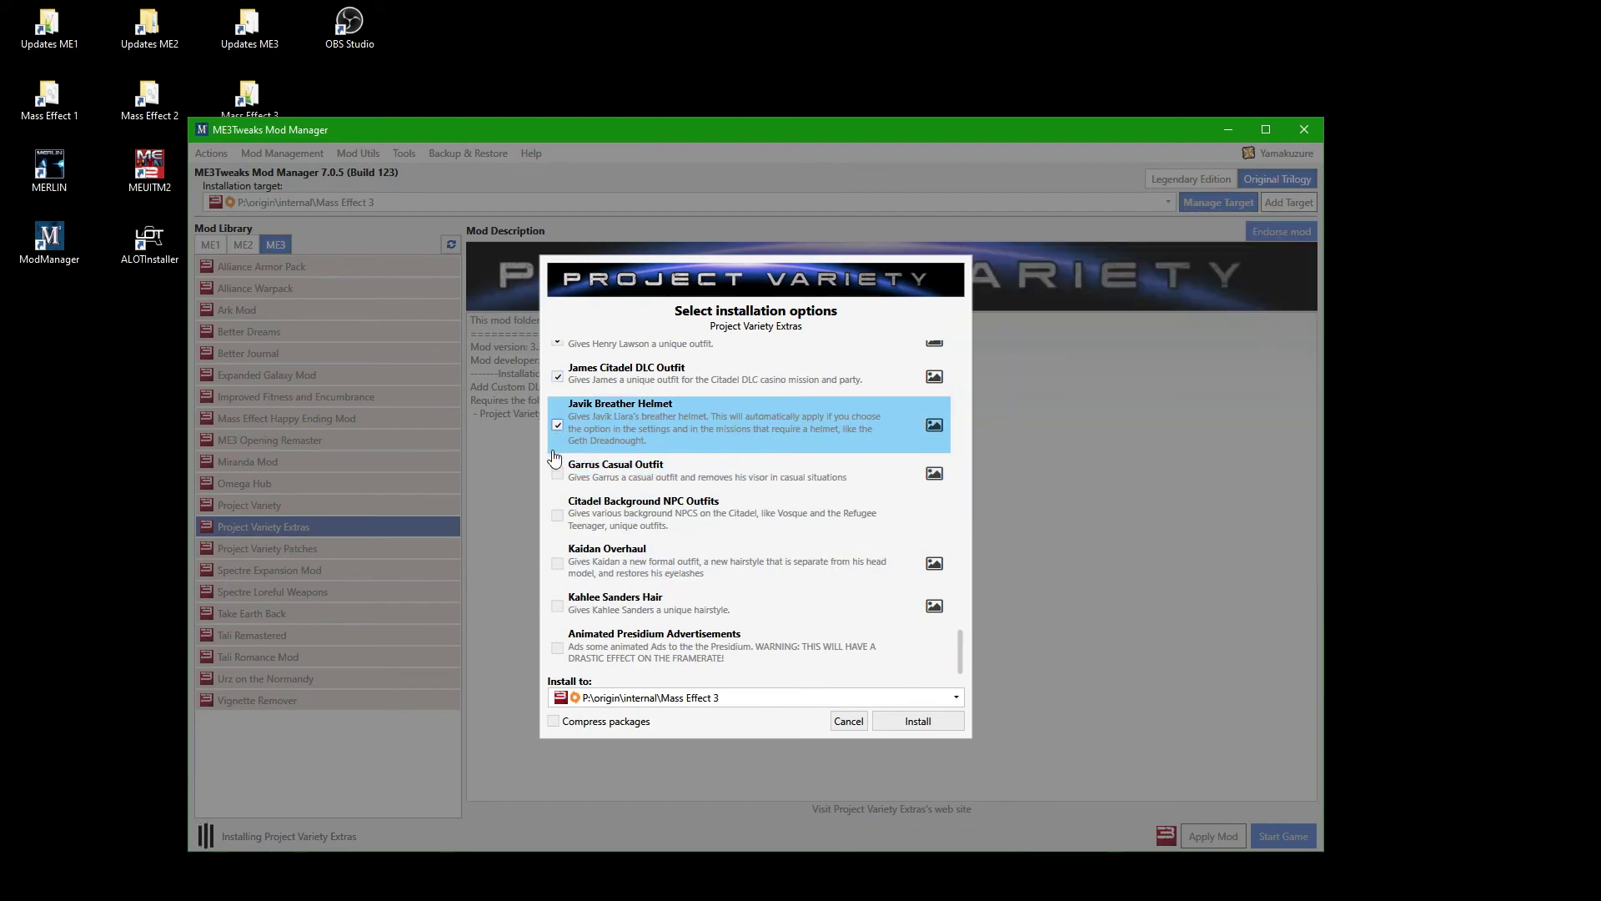
click(557, 472)
click(557, 515)
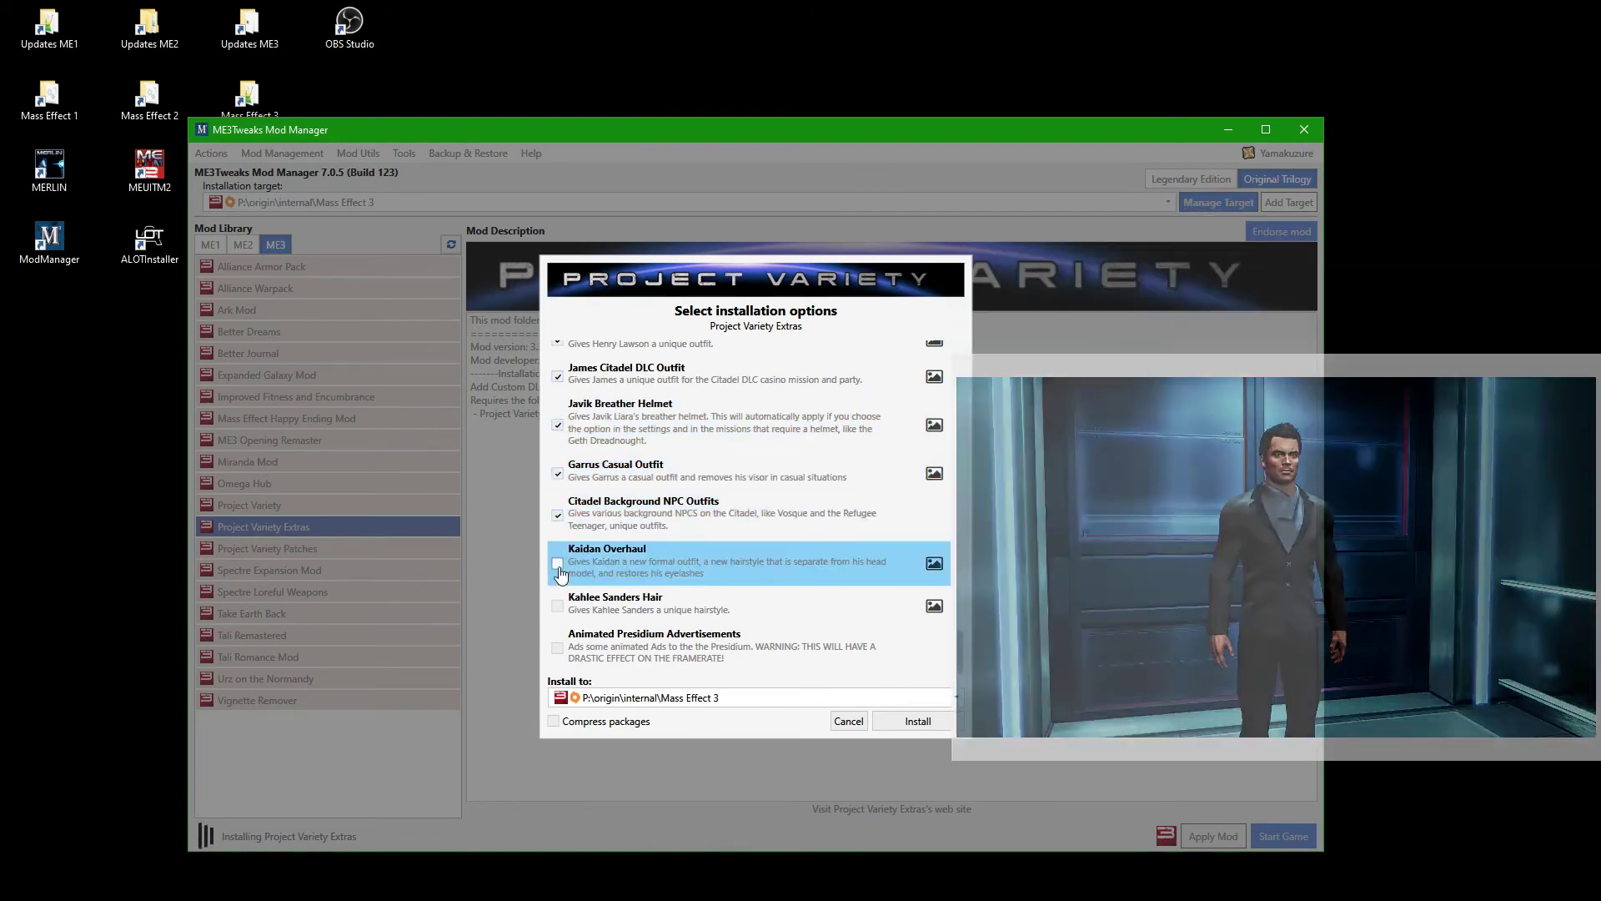
click(558, 565)
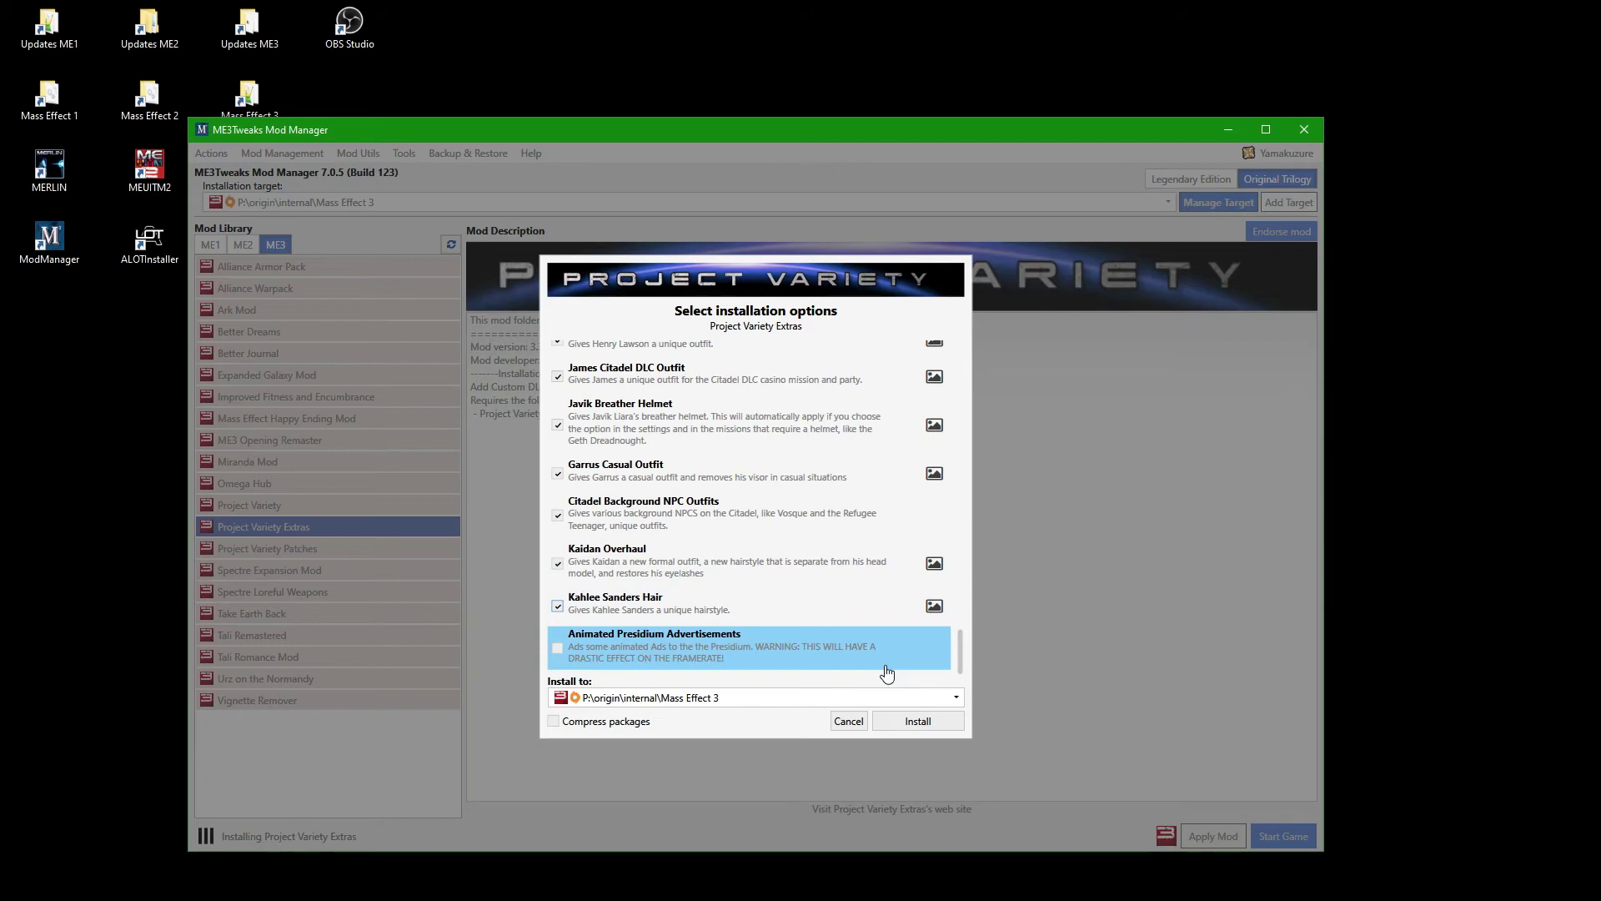
click(915, 723)
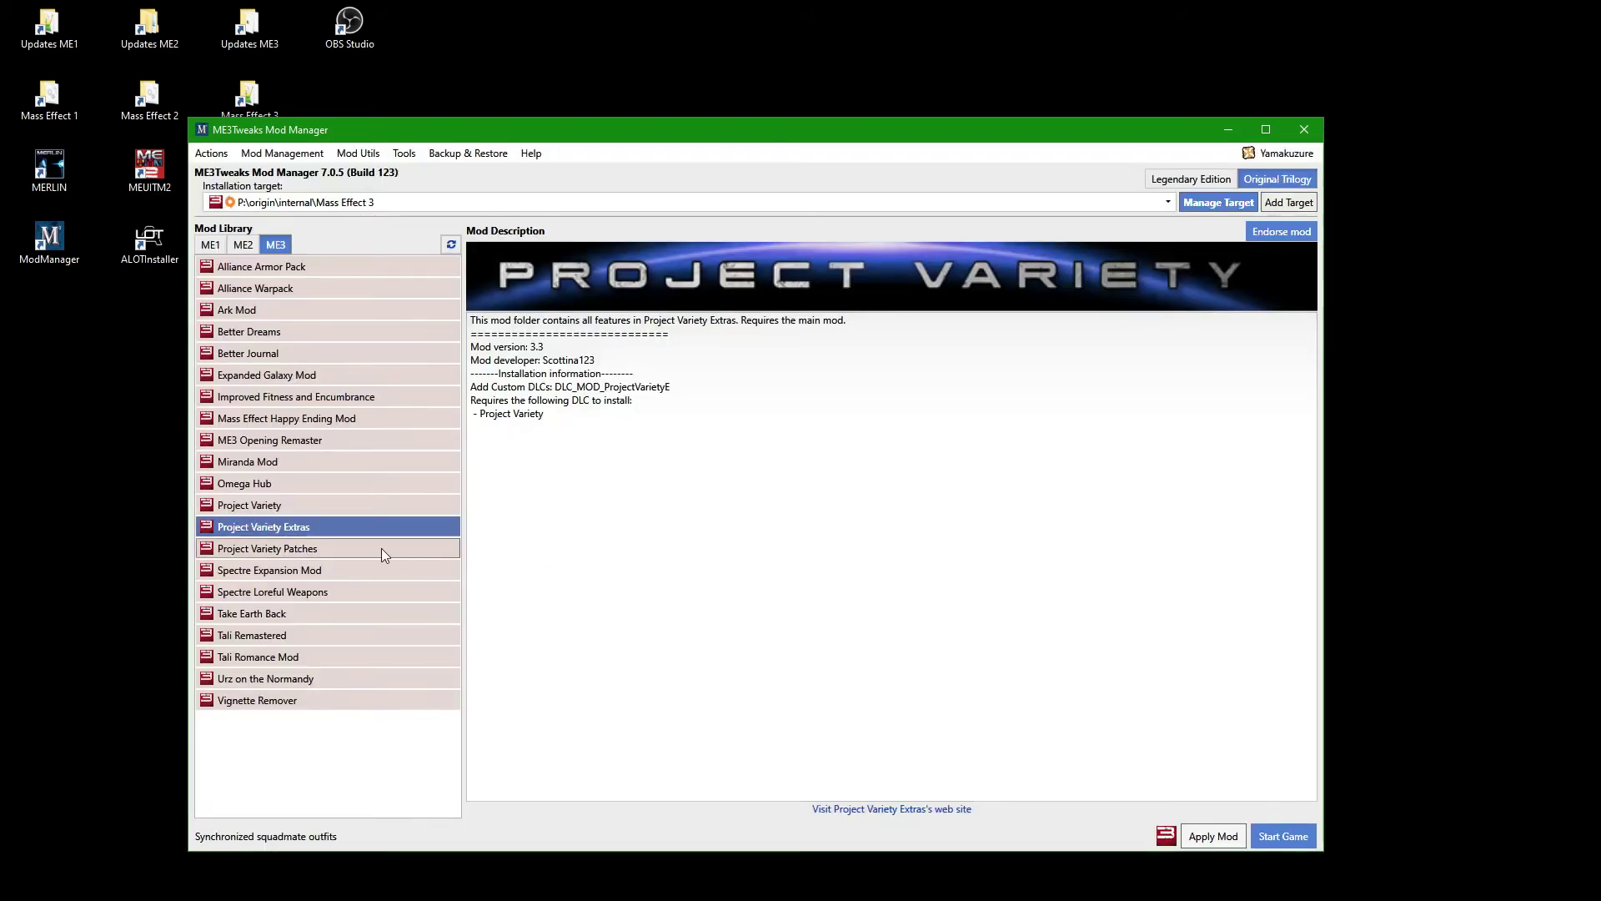
Begin installing Project Variety Patches, including the EGM Squadmate Pack and Ark Mod patches
click(447, 547)
click(1207, 838)
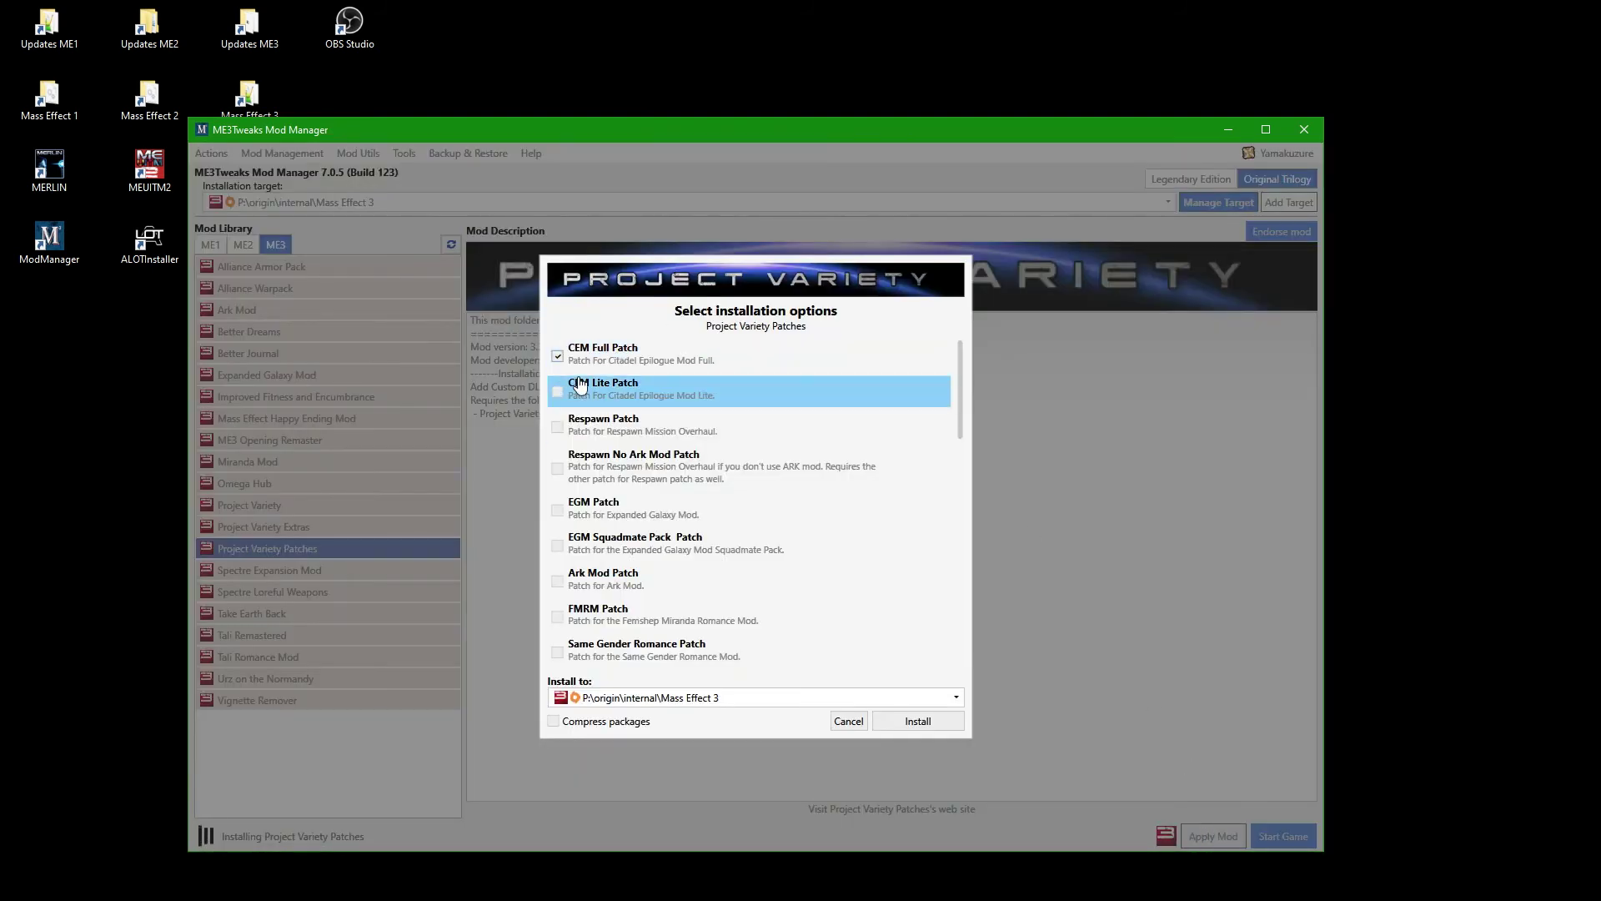
scroll(572, 436, down, 1)
click(558, 472)
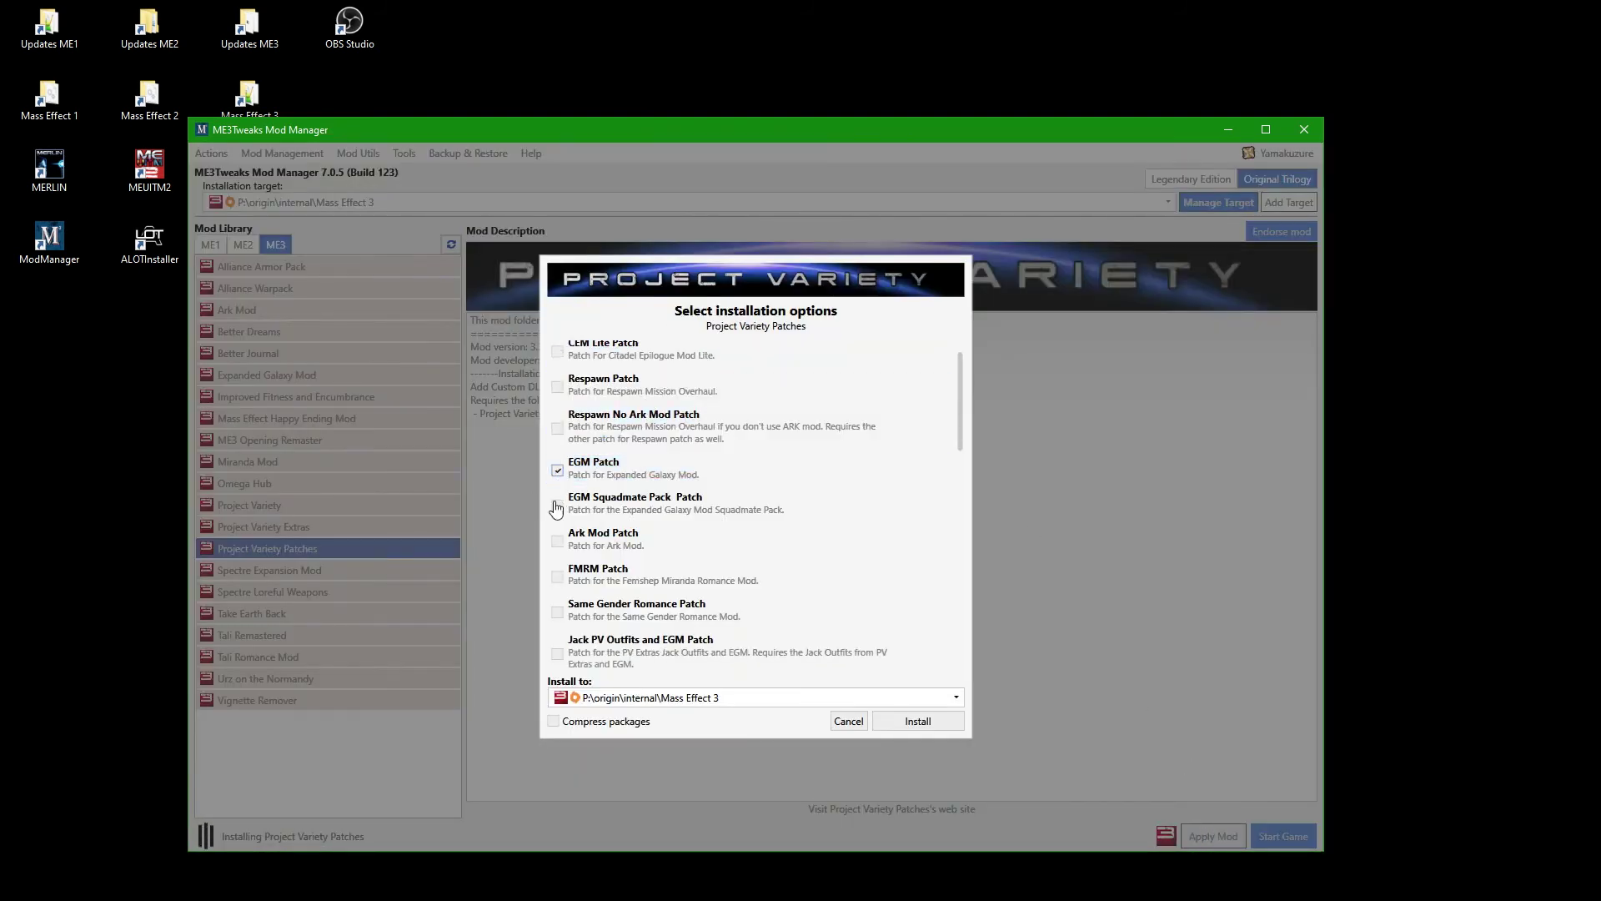
click(557, 542)
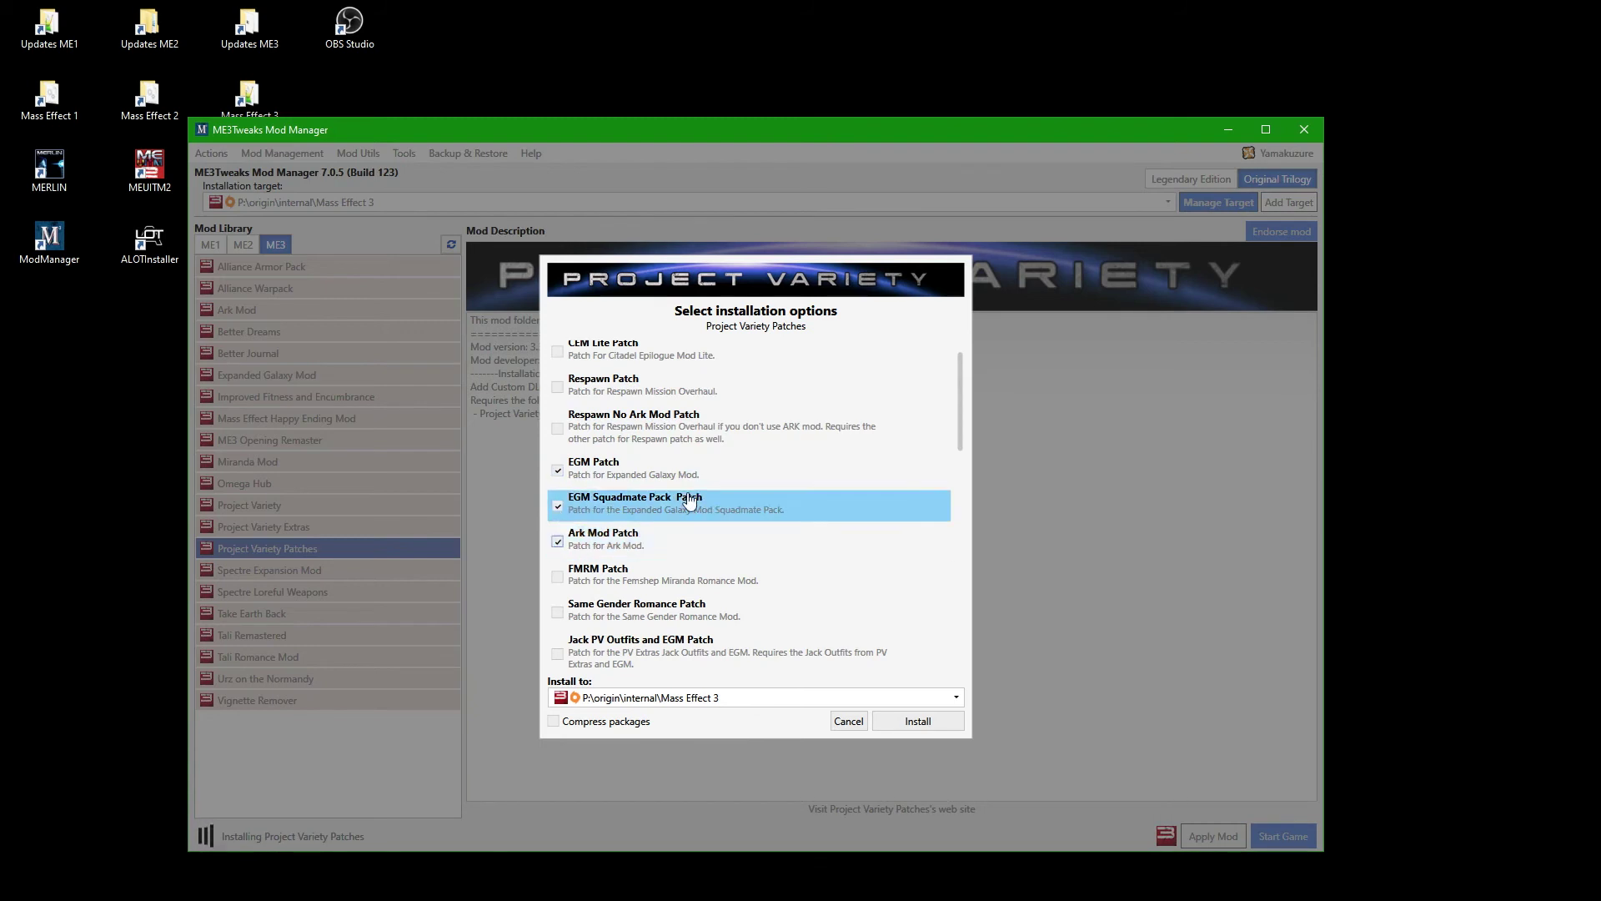
Include the Grunt and Mordin EGM patches and the Spectre Expansion Lore patch
scroll(648, 533, down, 4)
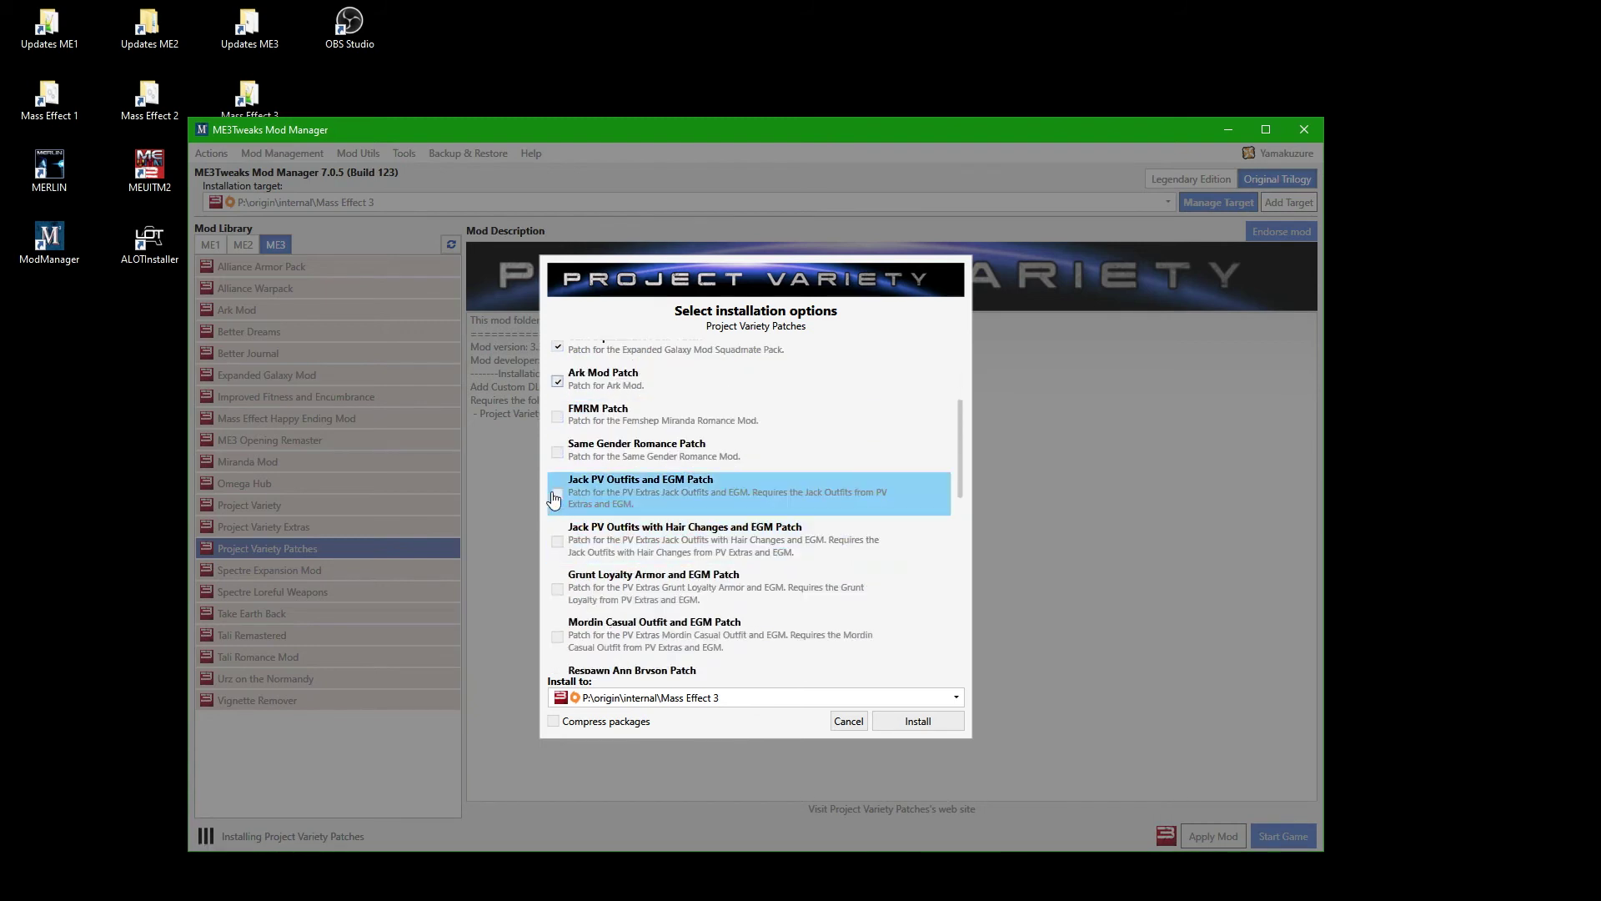
scroll(583, 501, down, 1)
click(557, 549)
scroll(558, 534, down, 4)
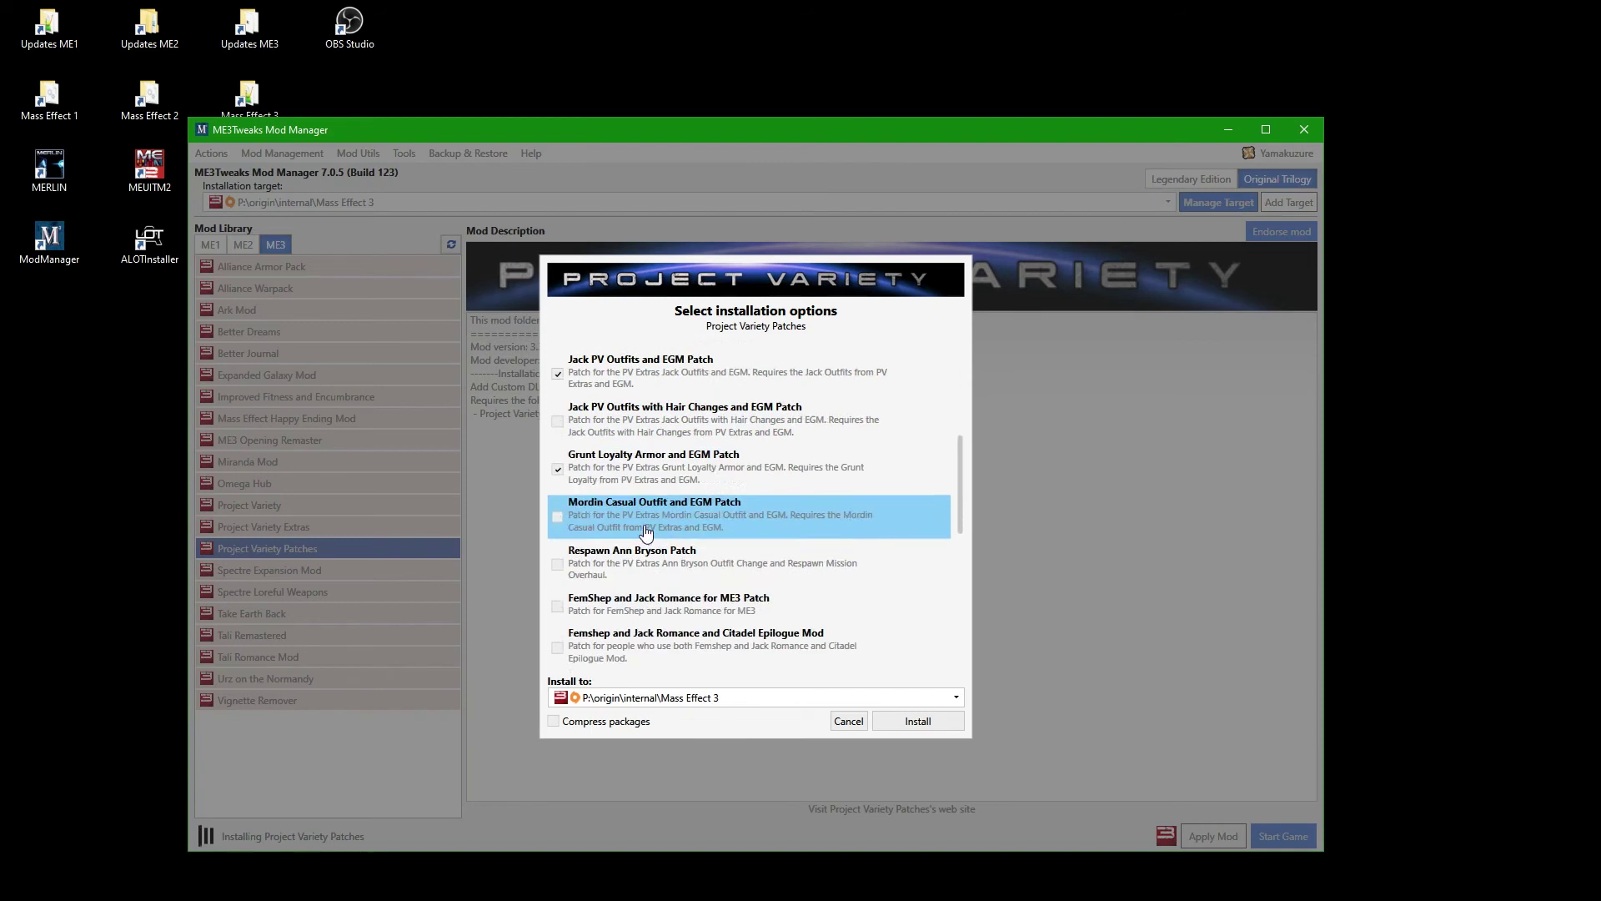
click(557, 436)
scroll(567, 472, down, 1)
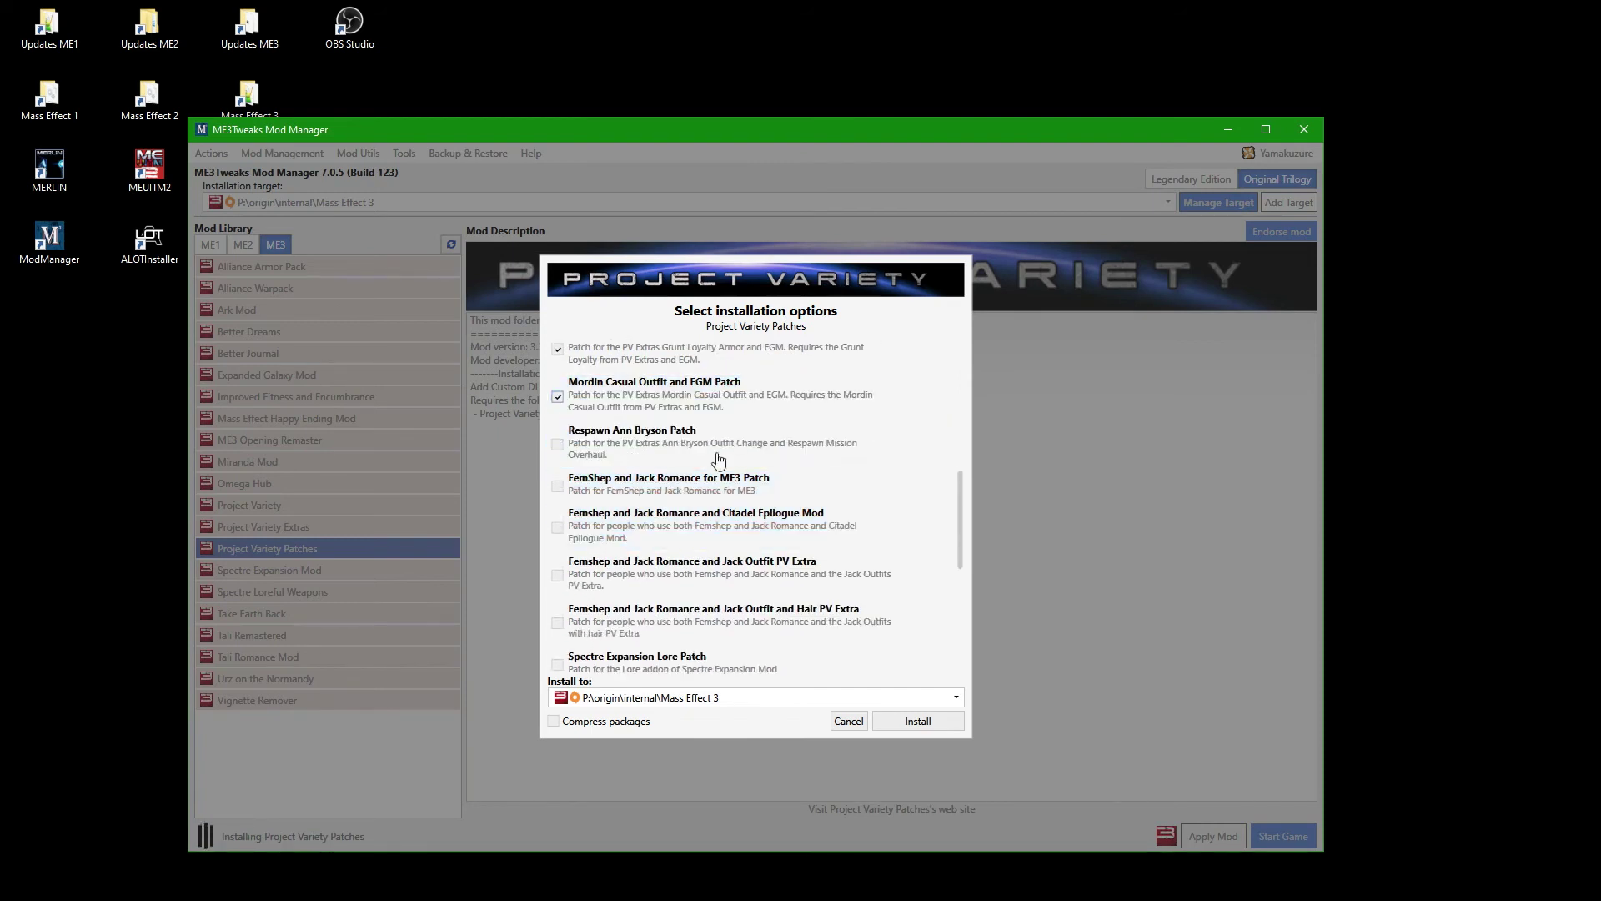
scroll(731, 444, down, 1)
scroll(731, 444, down, 2)
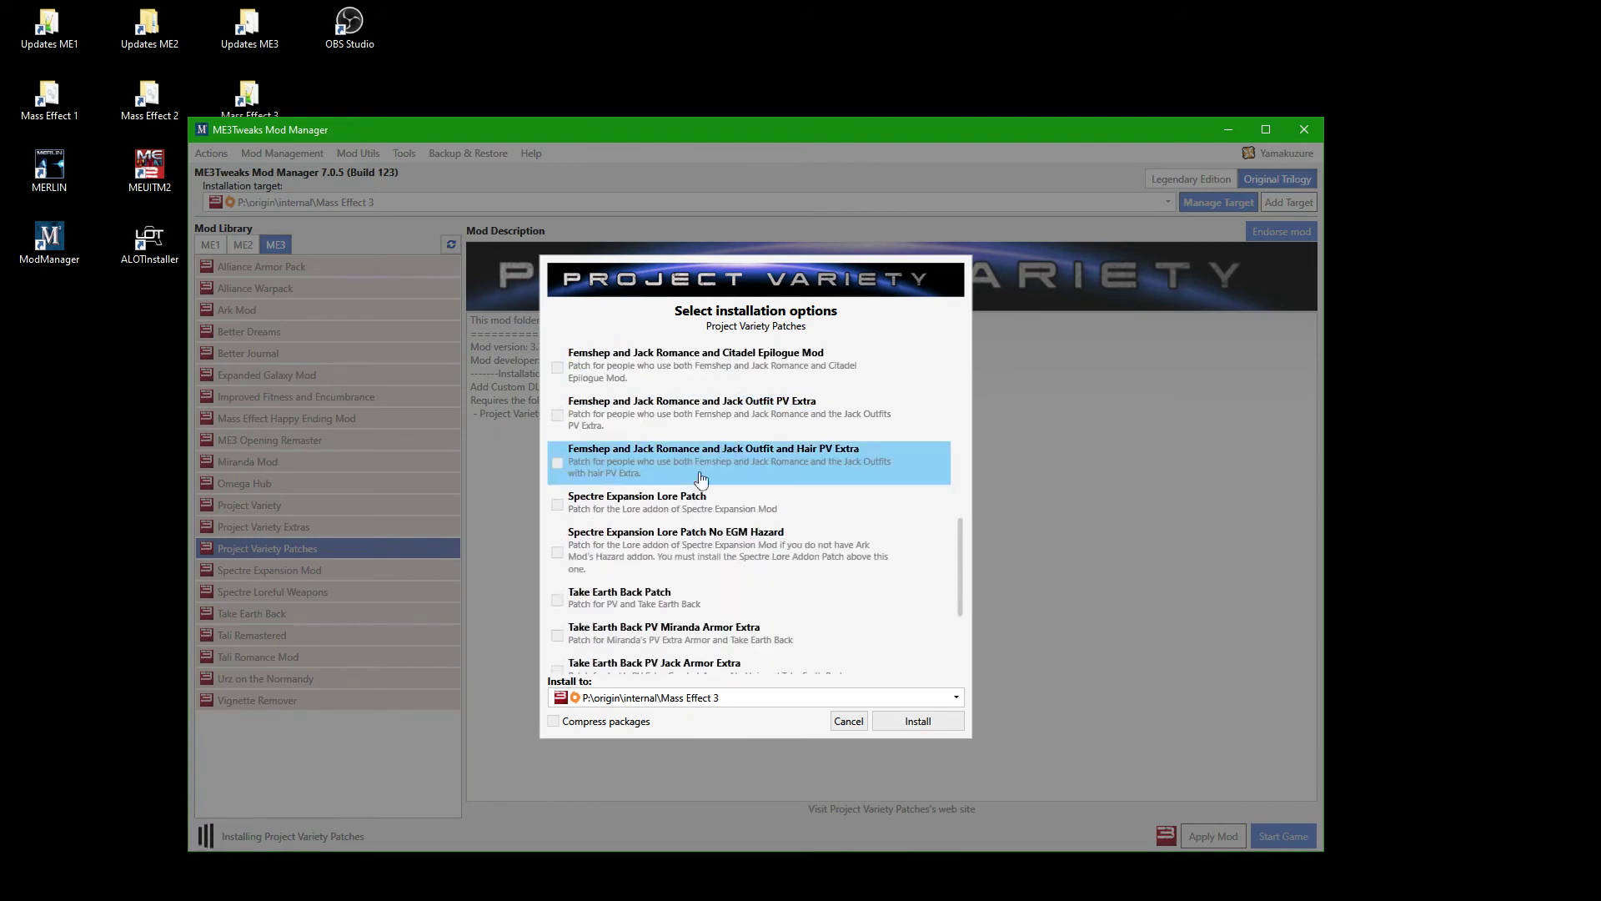
click(557, 509)
Include the Take Earth Back patch plus its Miranda, Jack armor, Jack hair and Jacob armor patches
scroll(556, 542, down, 4)
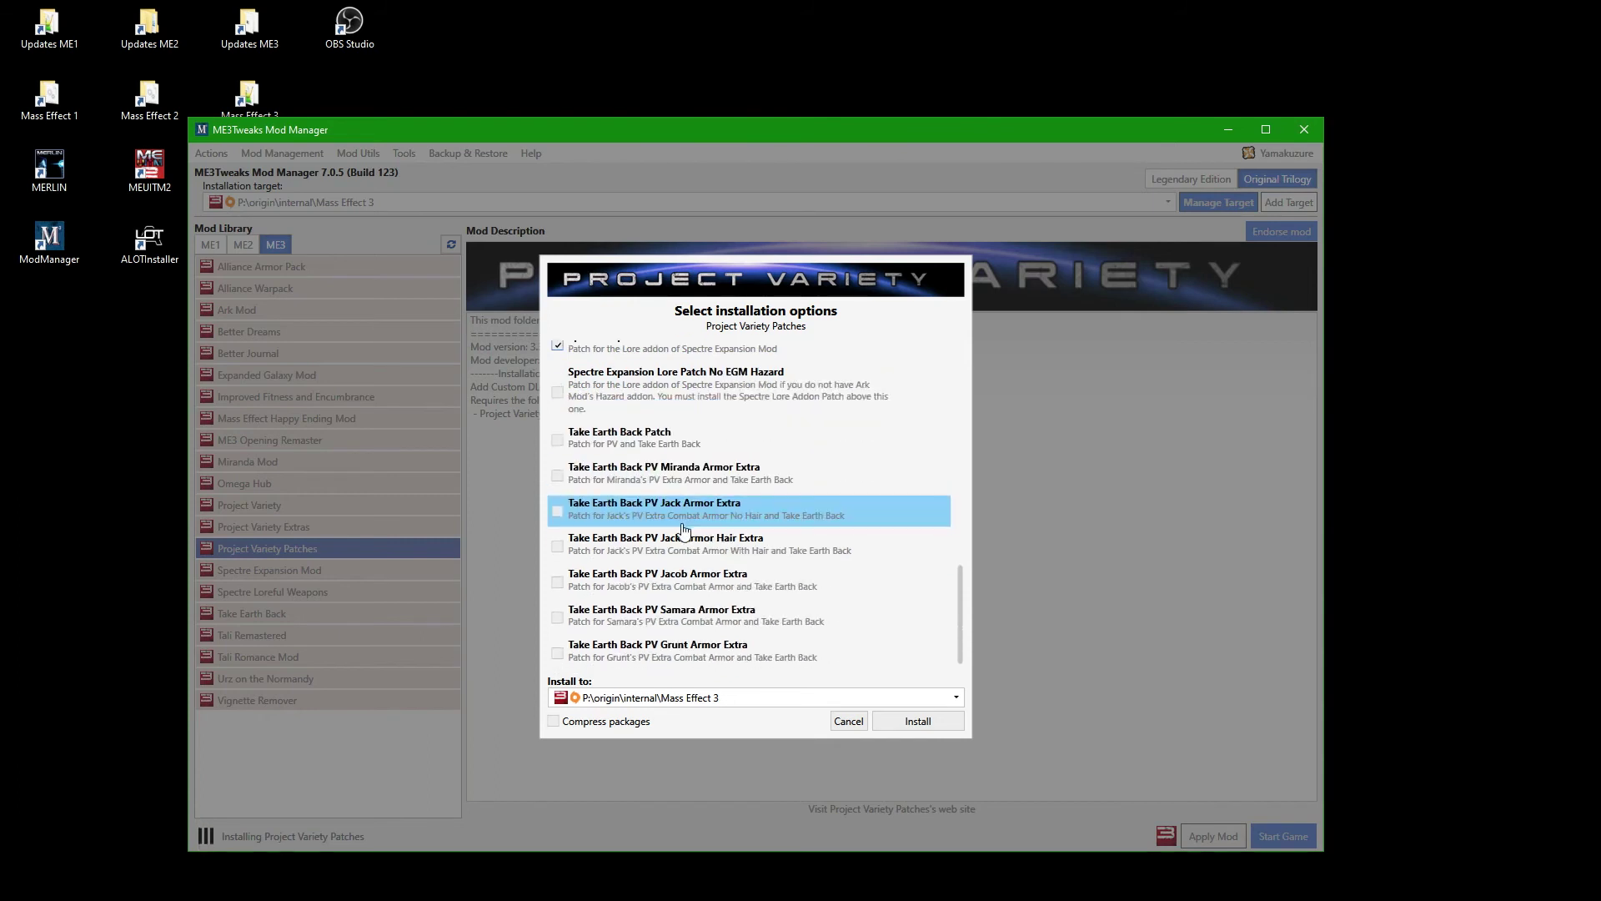
click(557, 439)
click(557, 475)
click(557, 510)
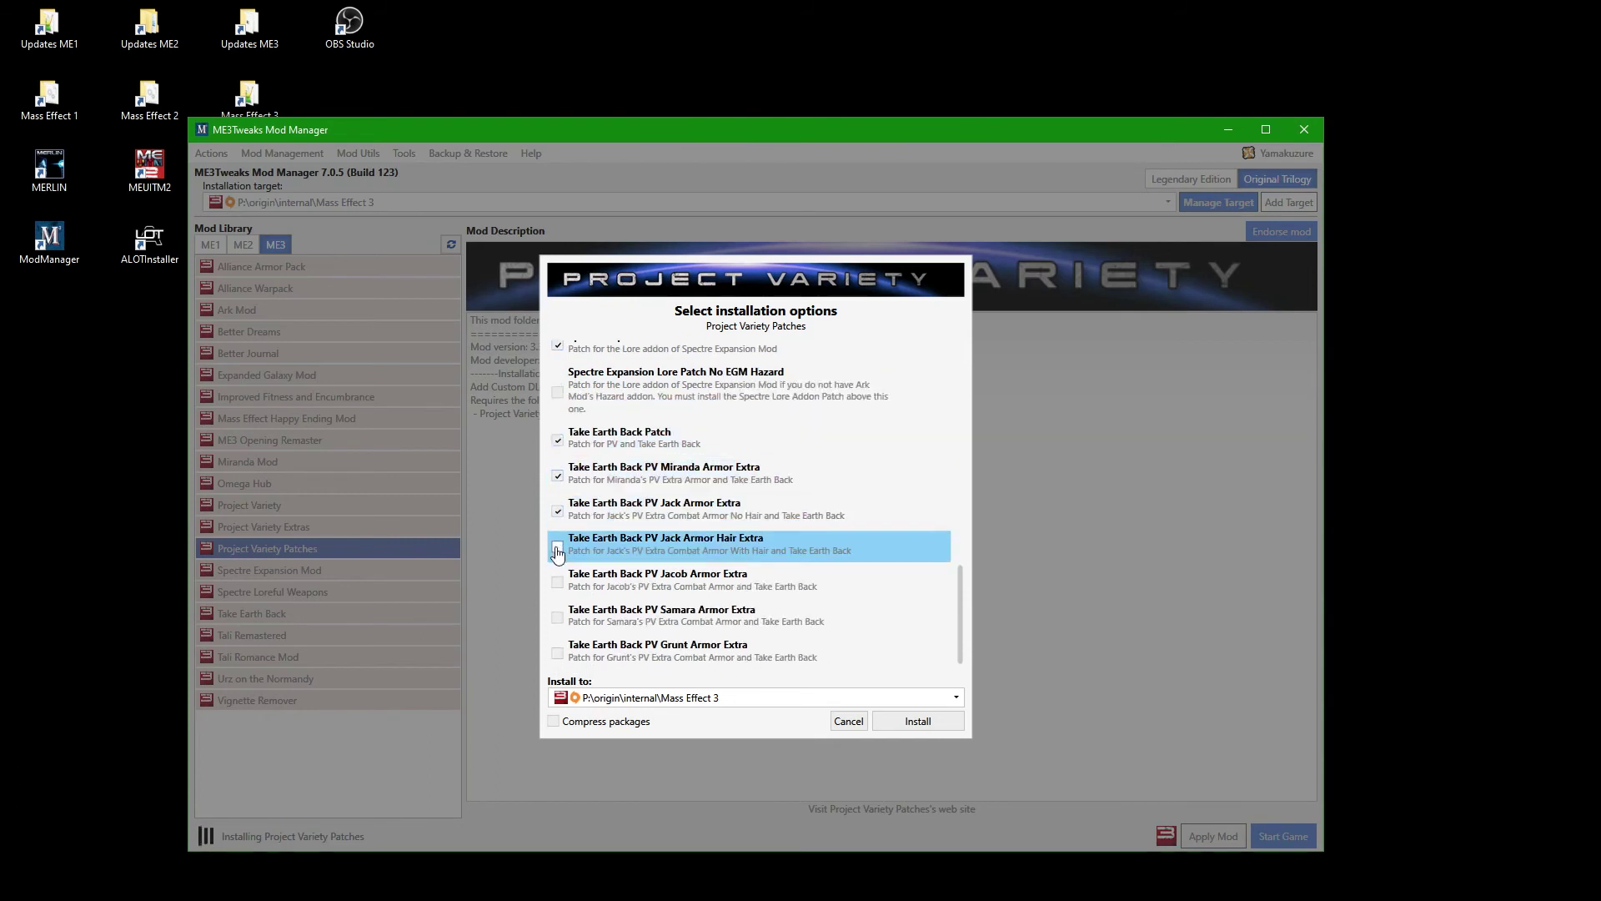
click(557, 547)
click(557, 582)
Add the Take Earth Back Samara, Grunt and Kasumi patches and install the selection
scroll(558, 589, down, 1)
click(557, 582)
click(557, 618)
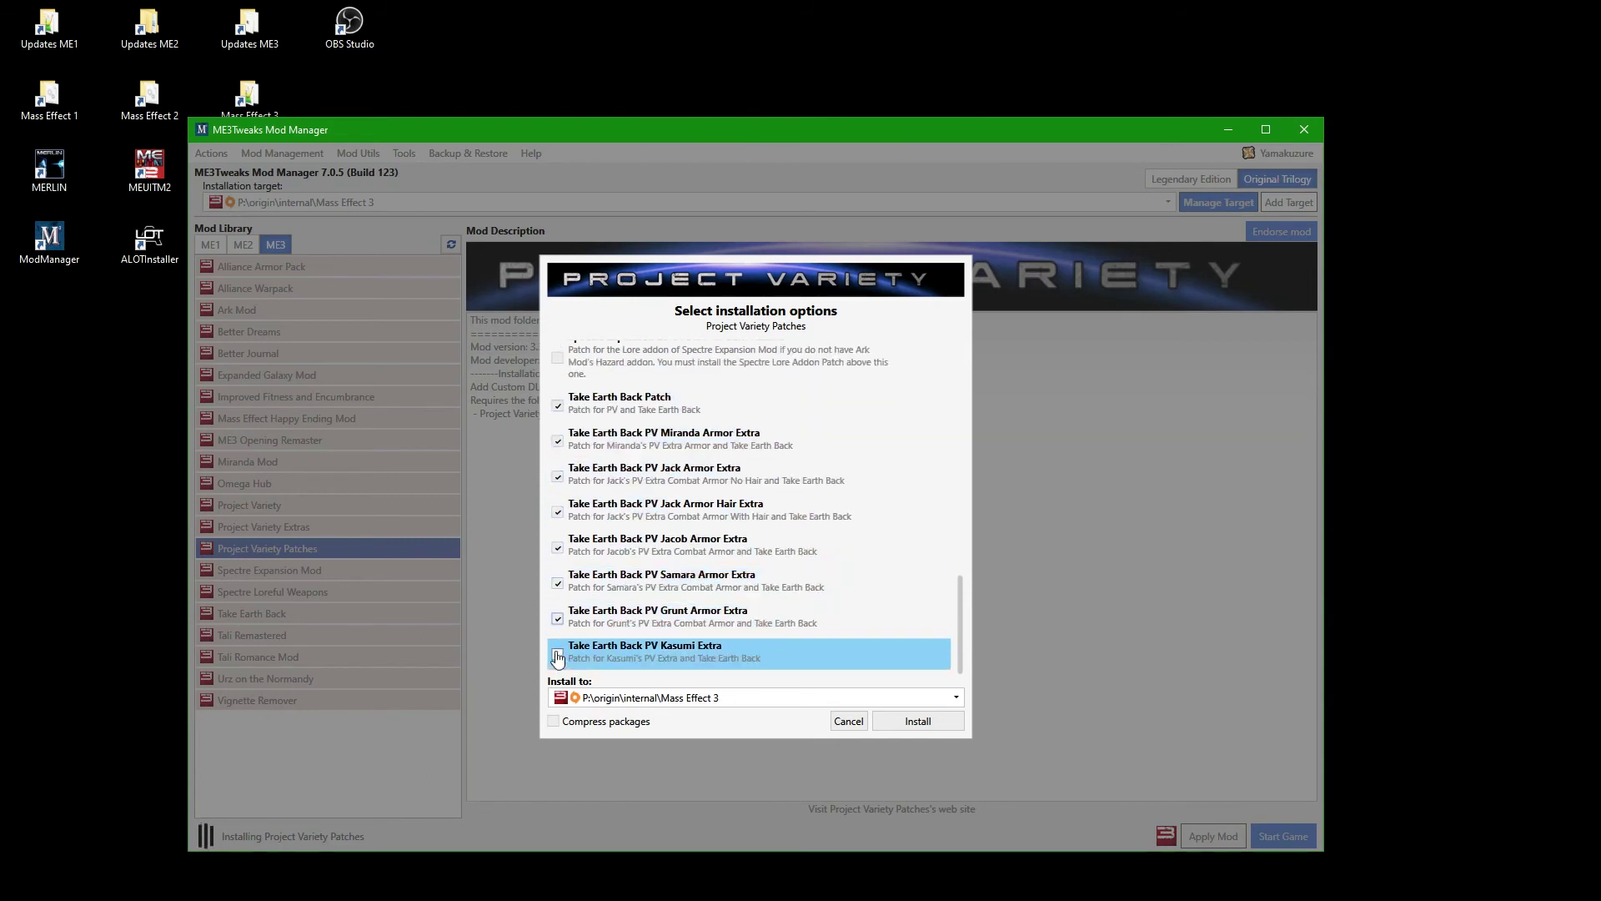
click(558, 654)
click(921, 722)
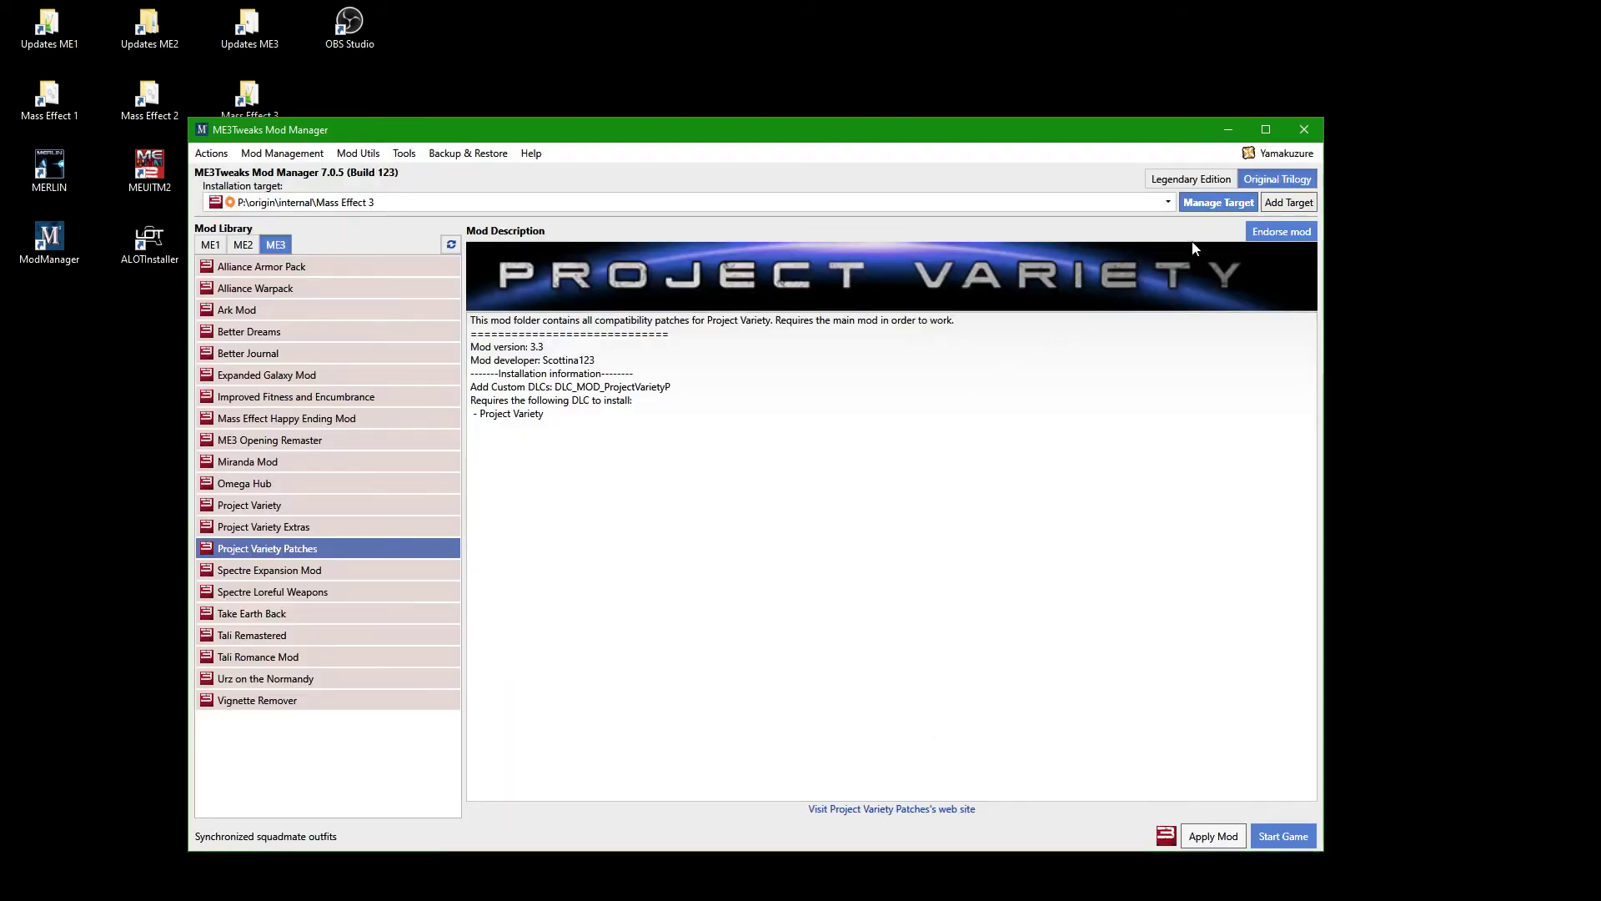
Open the ASI Manager for the Mass Effect 3 target
click(1204, 204)
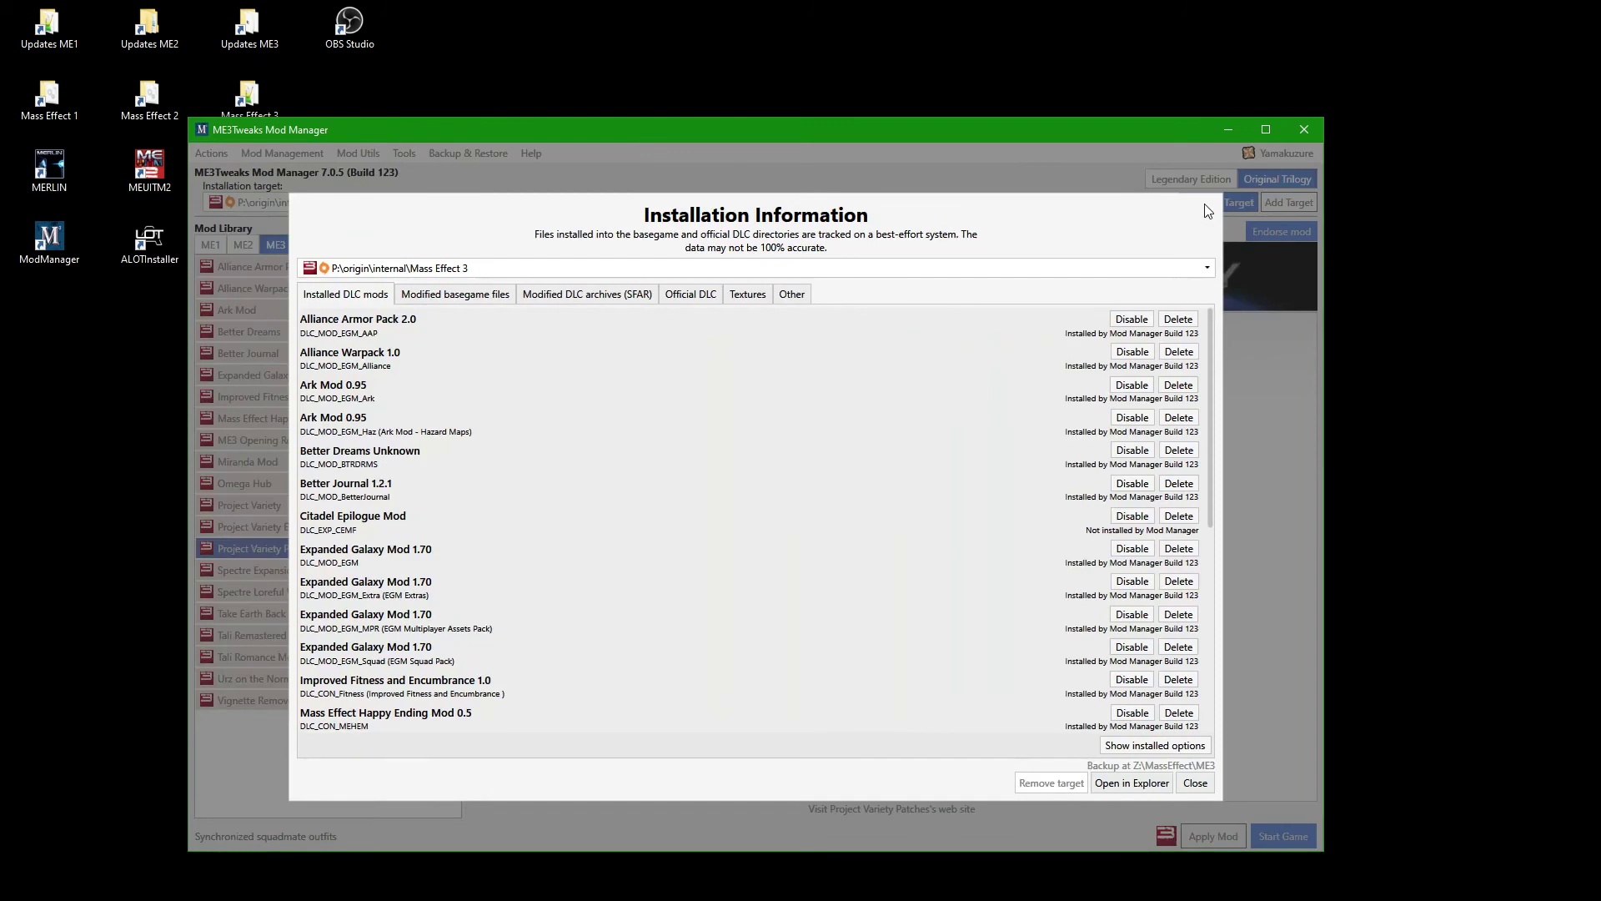
click(790, 293)
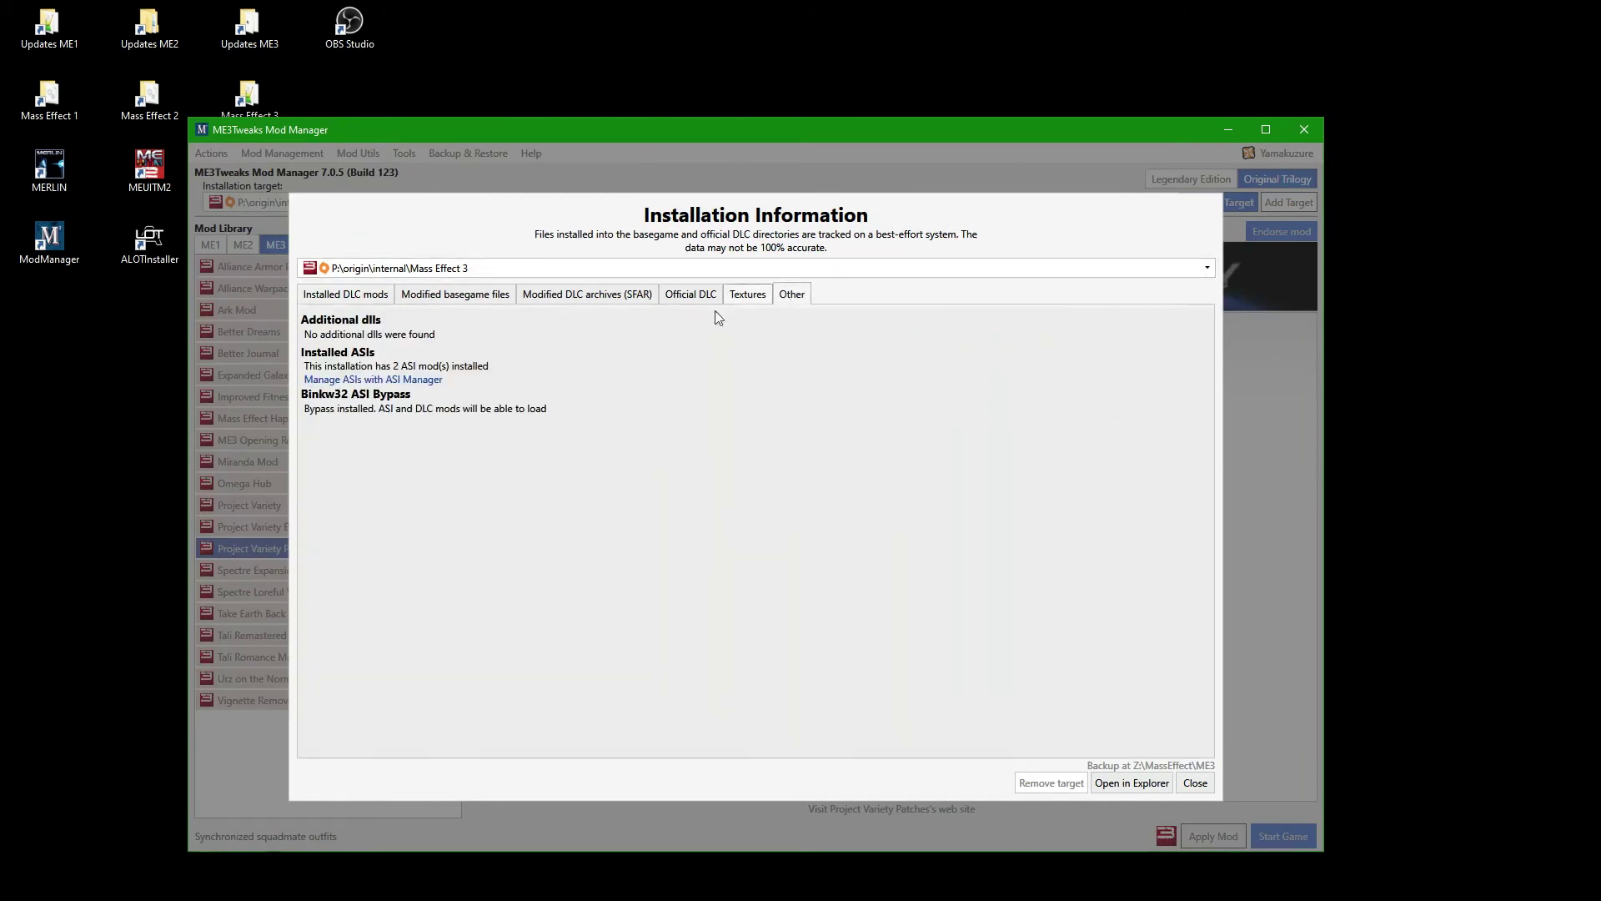
click(381, 382)
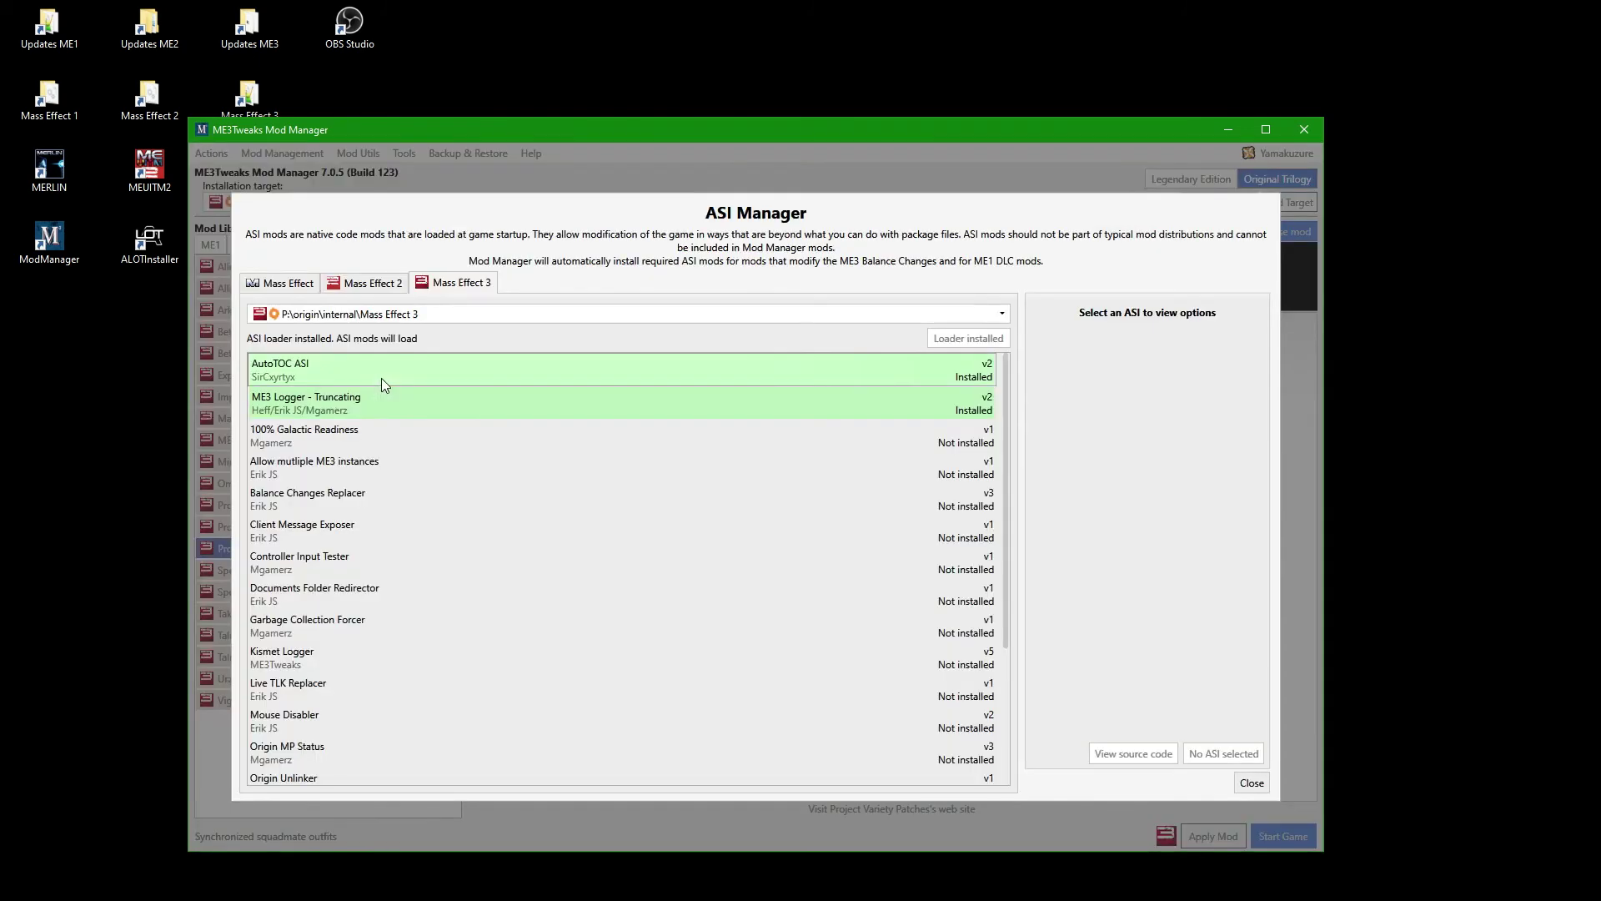
Install the 100% Galactic Readiness and Garbage Collection Forcer ASIs, then close the ASI list and Mod Manager
click(370, 438)
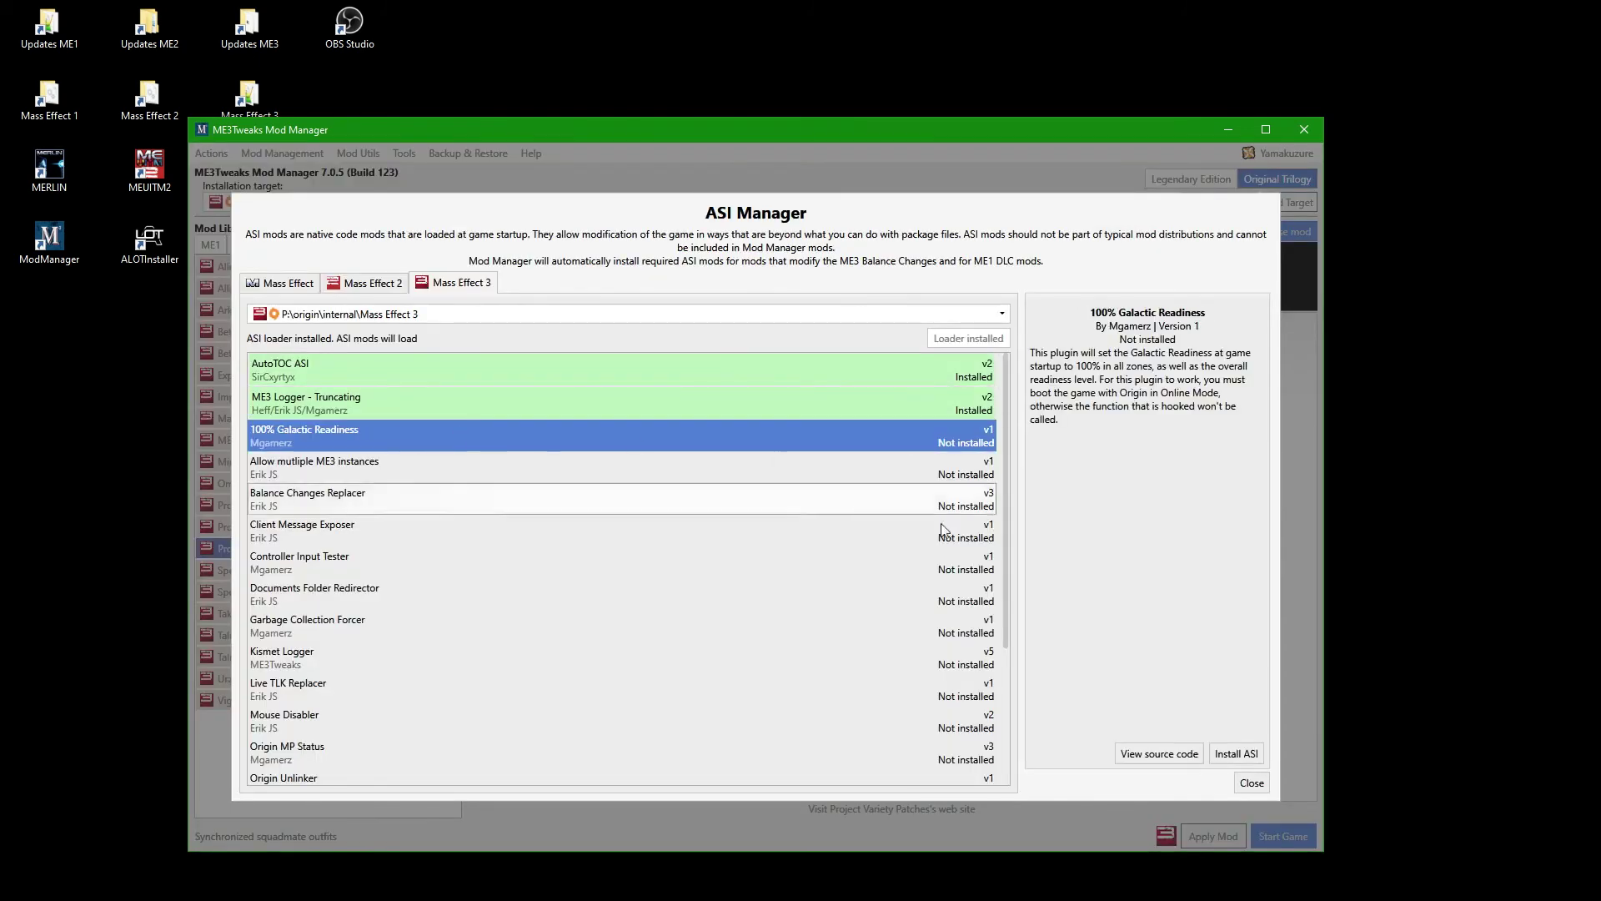
click(1235, 754)
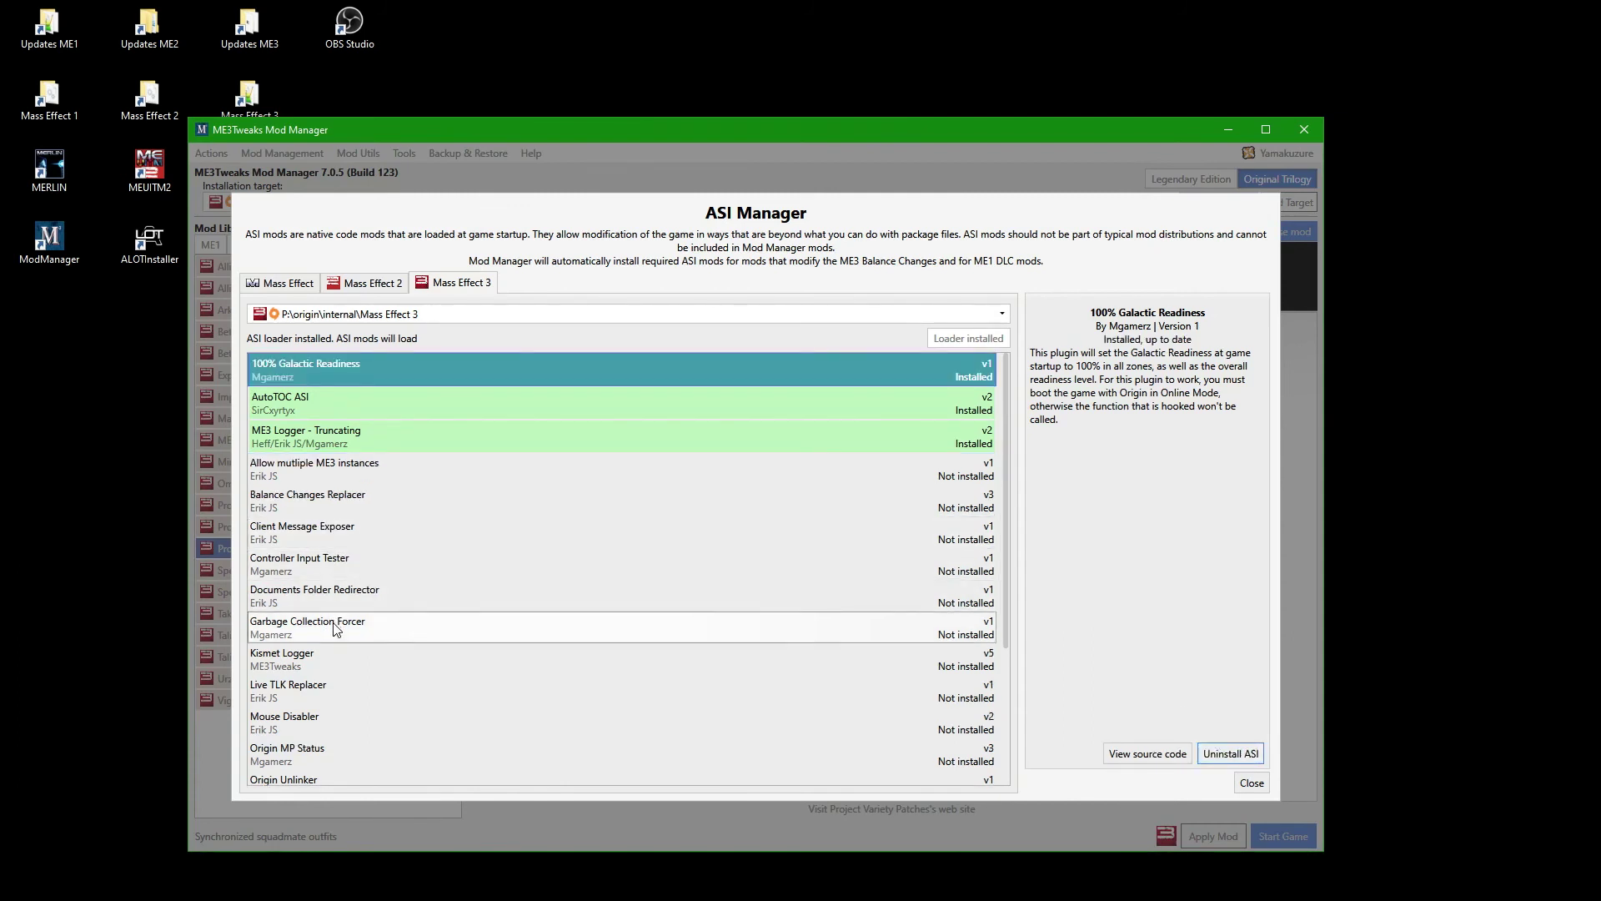
click(333, 625)
click(1223, 755)
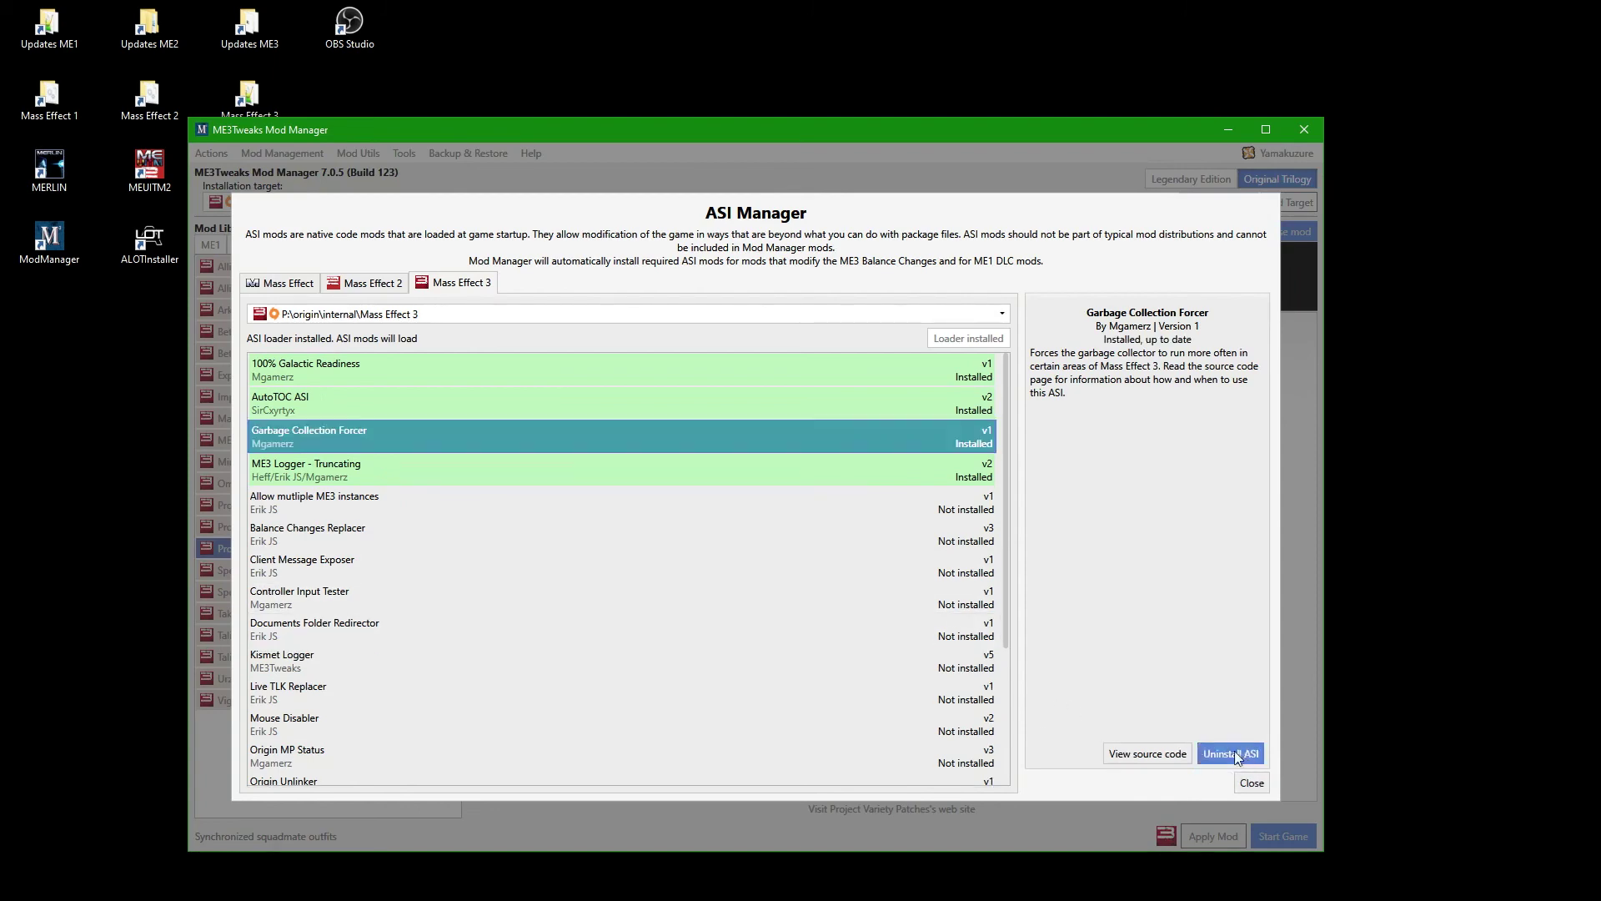
click(1261, 784)
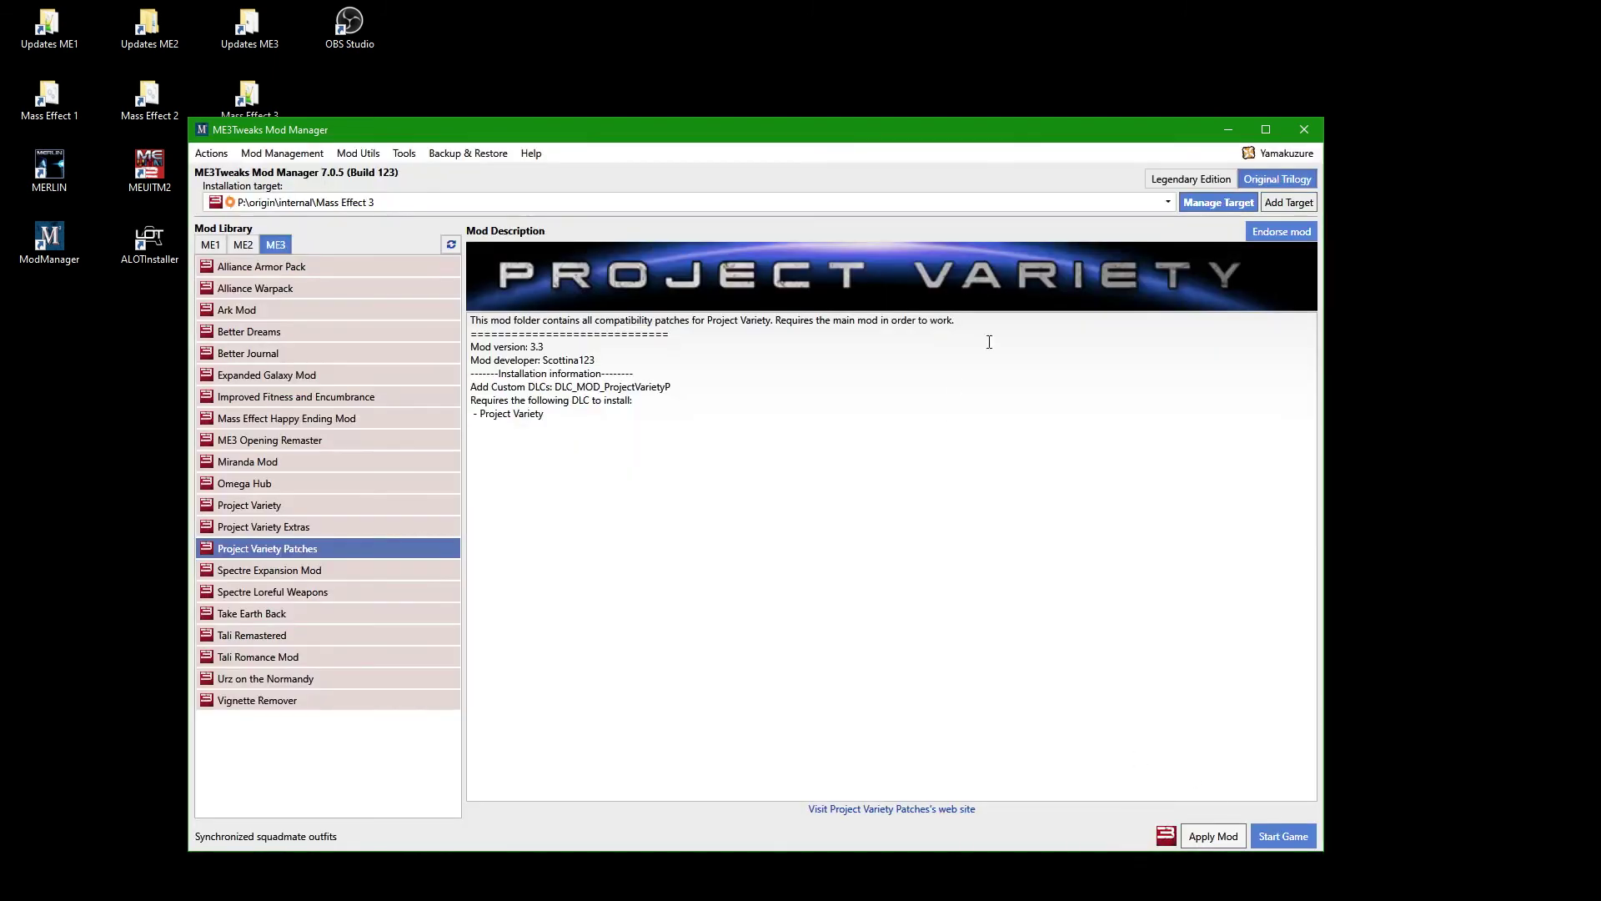
click(1304, 129)
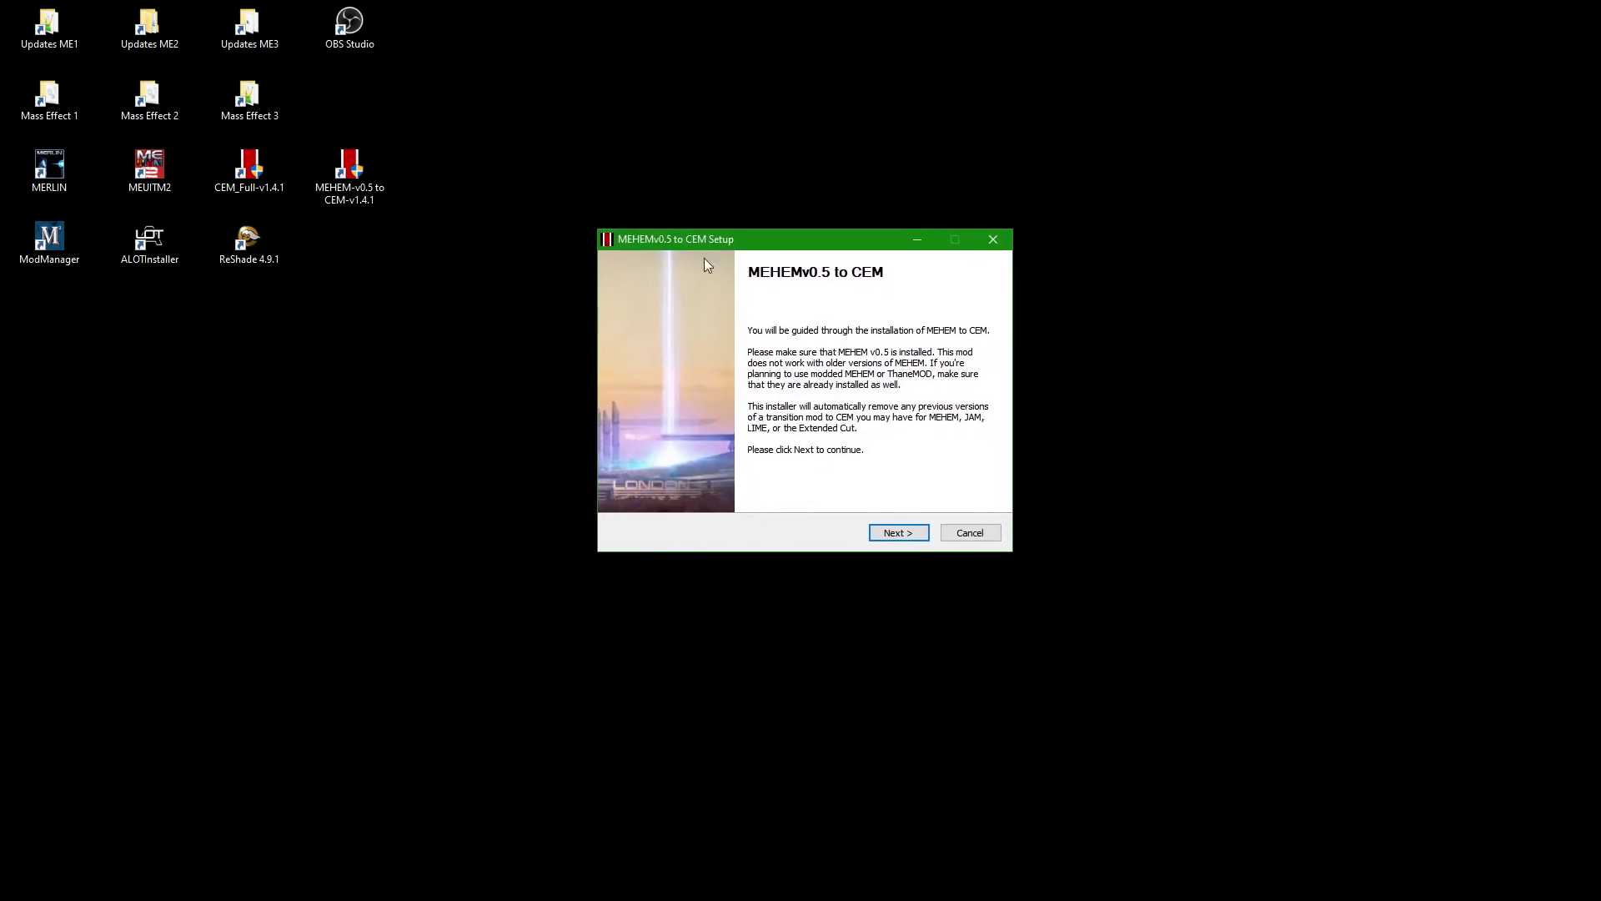
Move past the setup welcome page and acknowledge the important-information notice
click(900, 536)
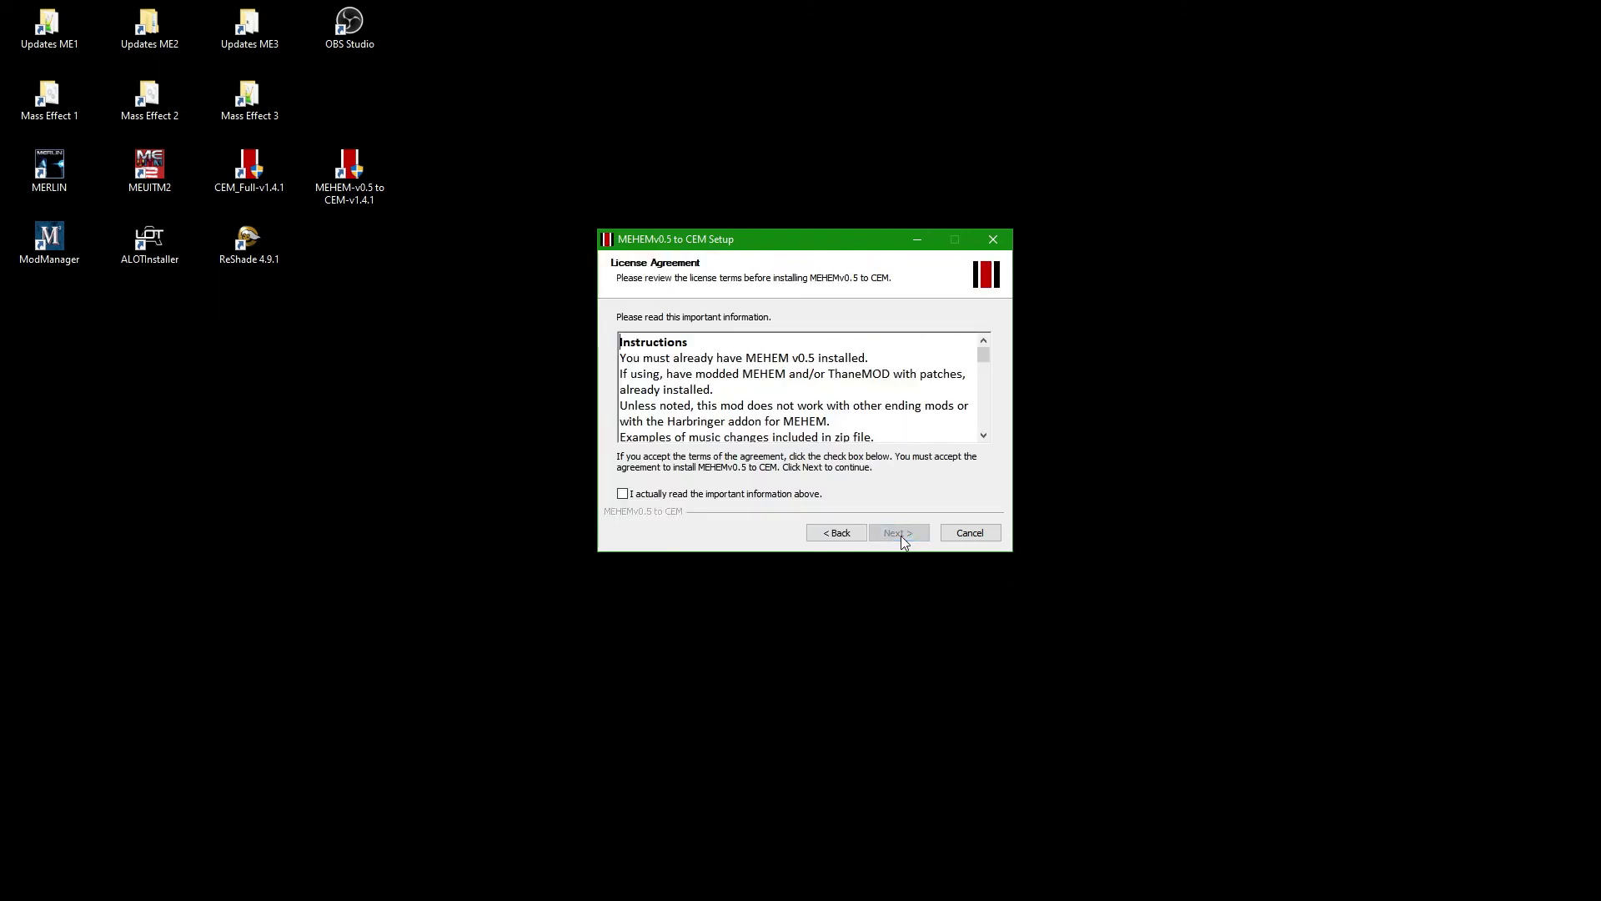
click(774, 496)
click(915, 543)
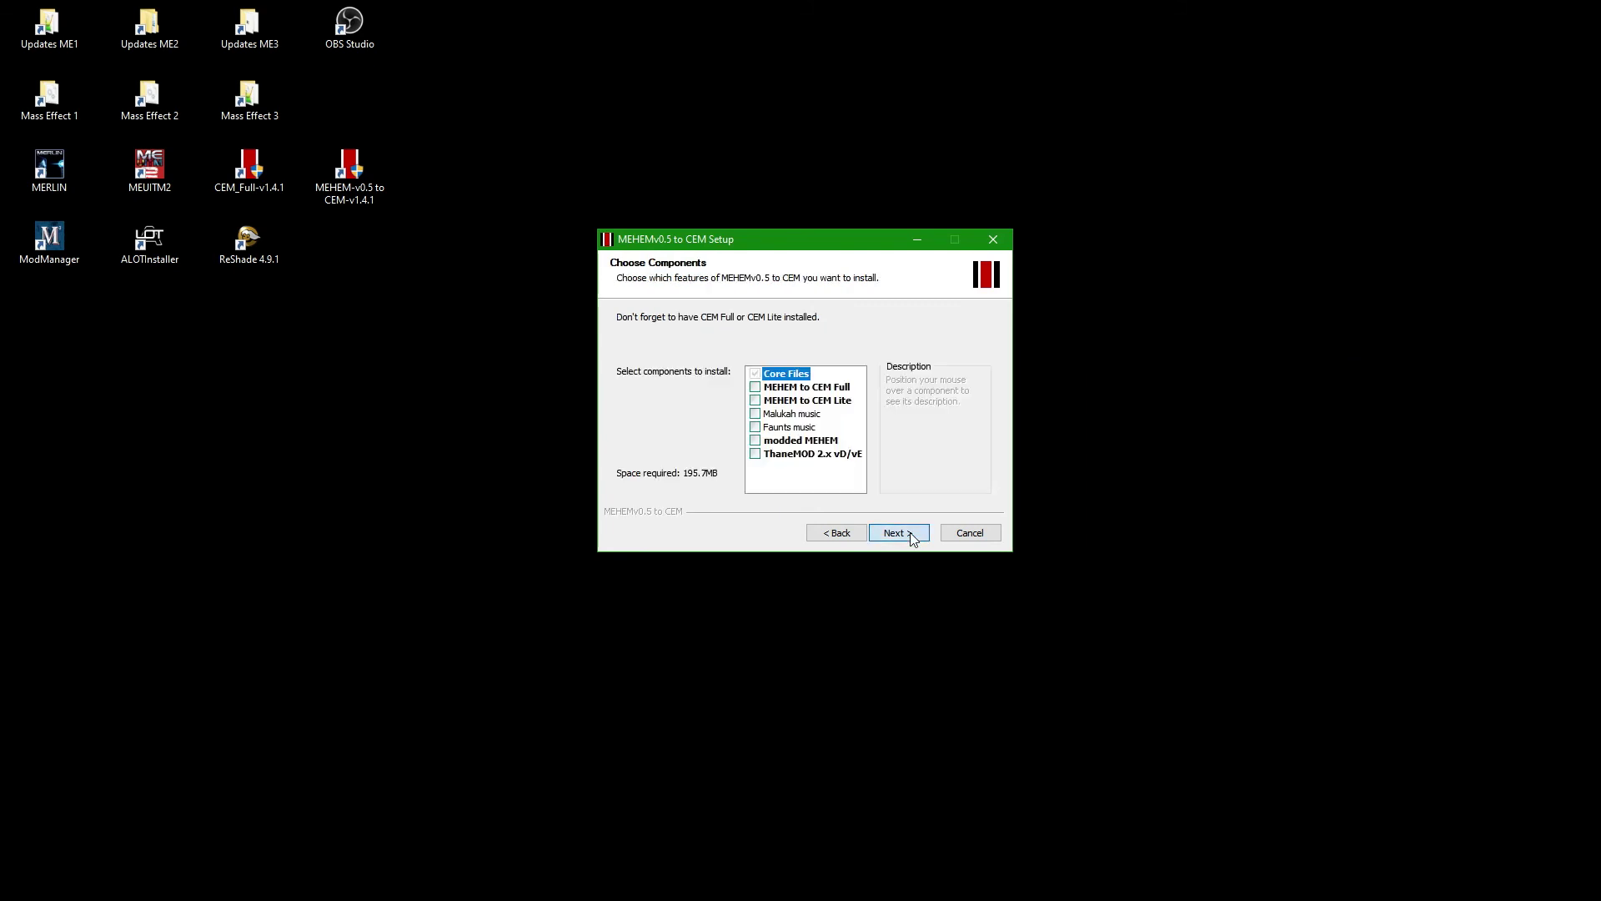
Install MEHEM to CEM Full with Malukah music, dismiss the TOC.bin message and finish setup
click(755, 387)
click(755, 414)
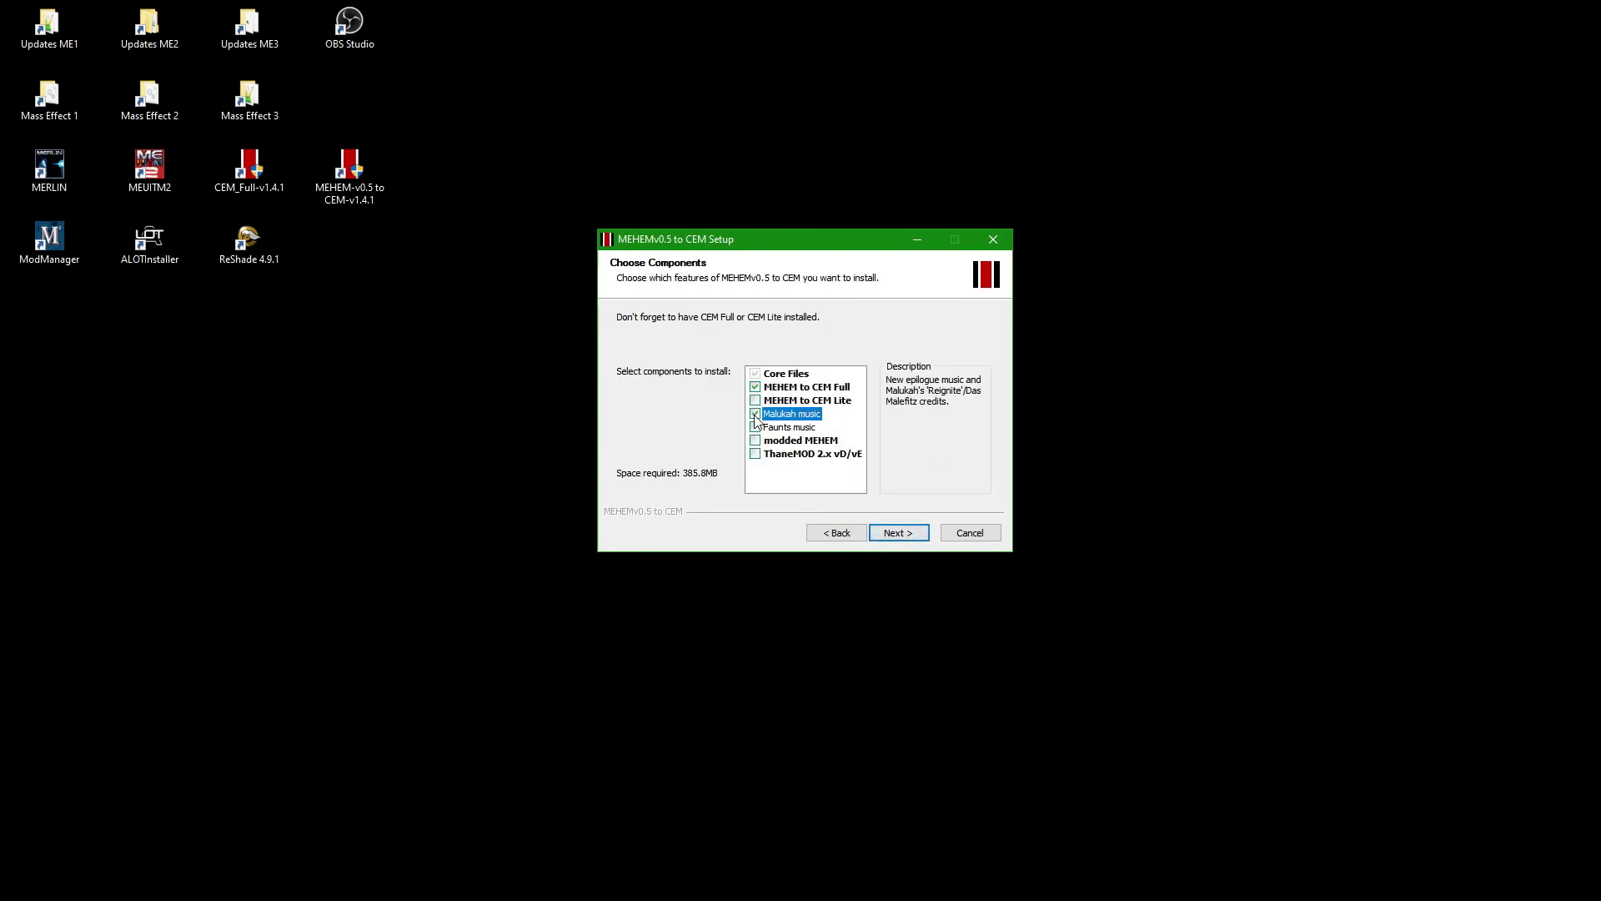
click(899, 530)
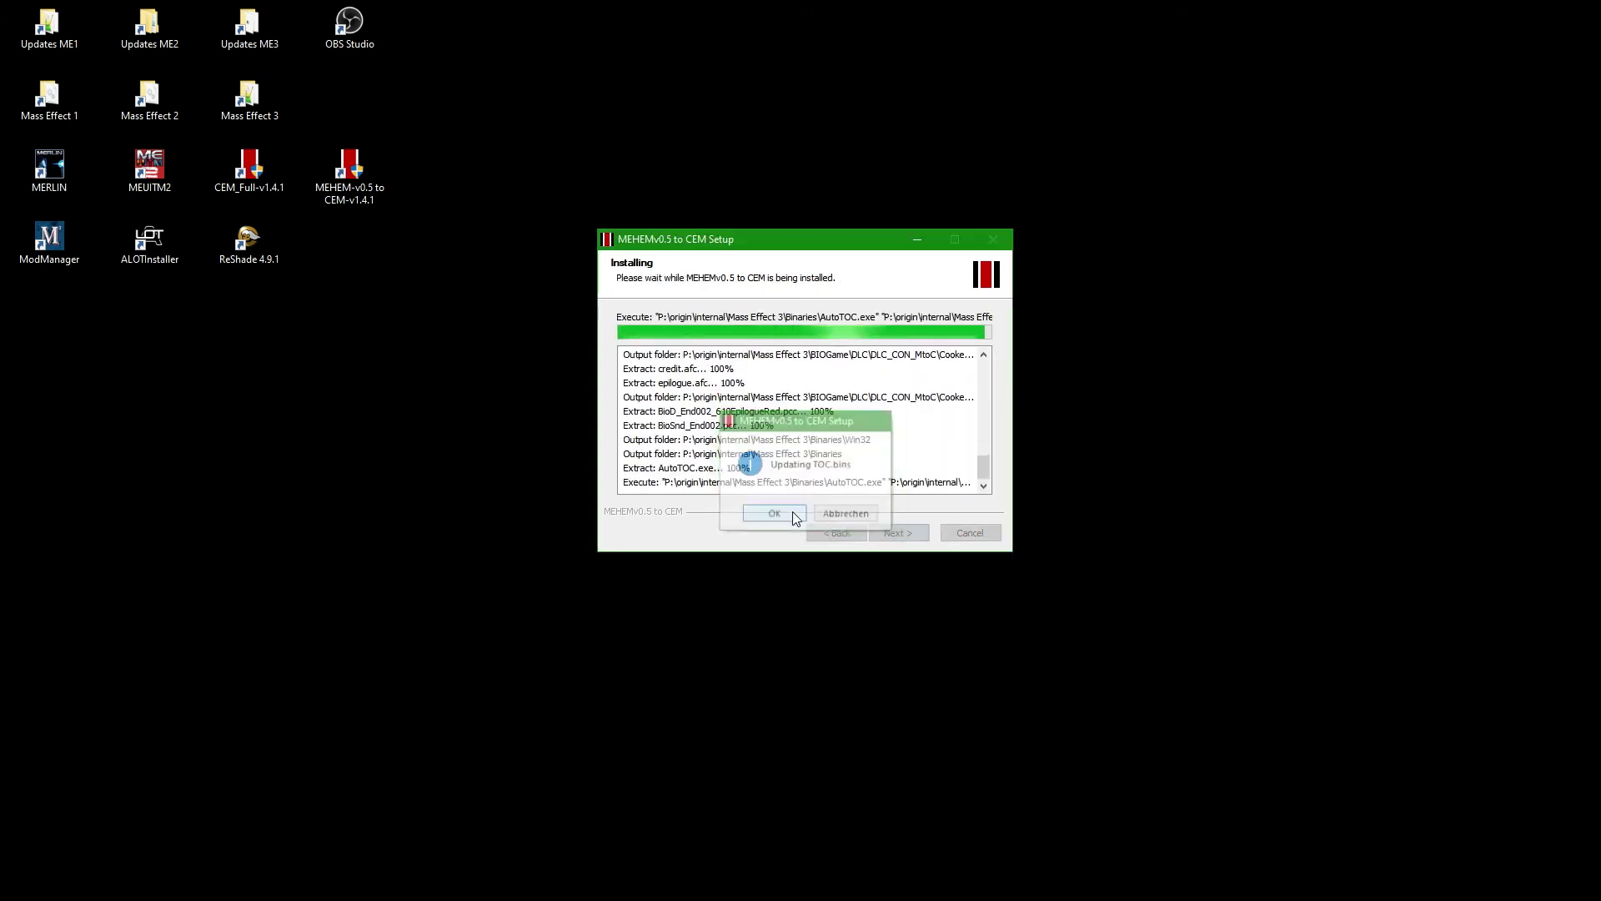
click(792, 514)
click(897, 537)
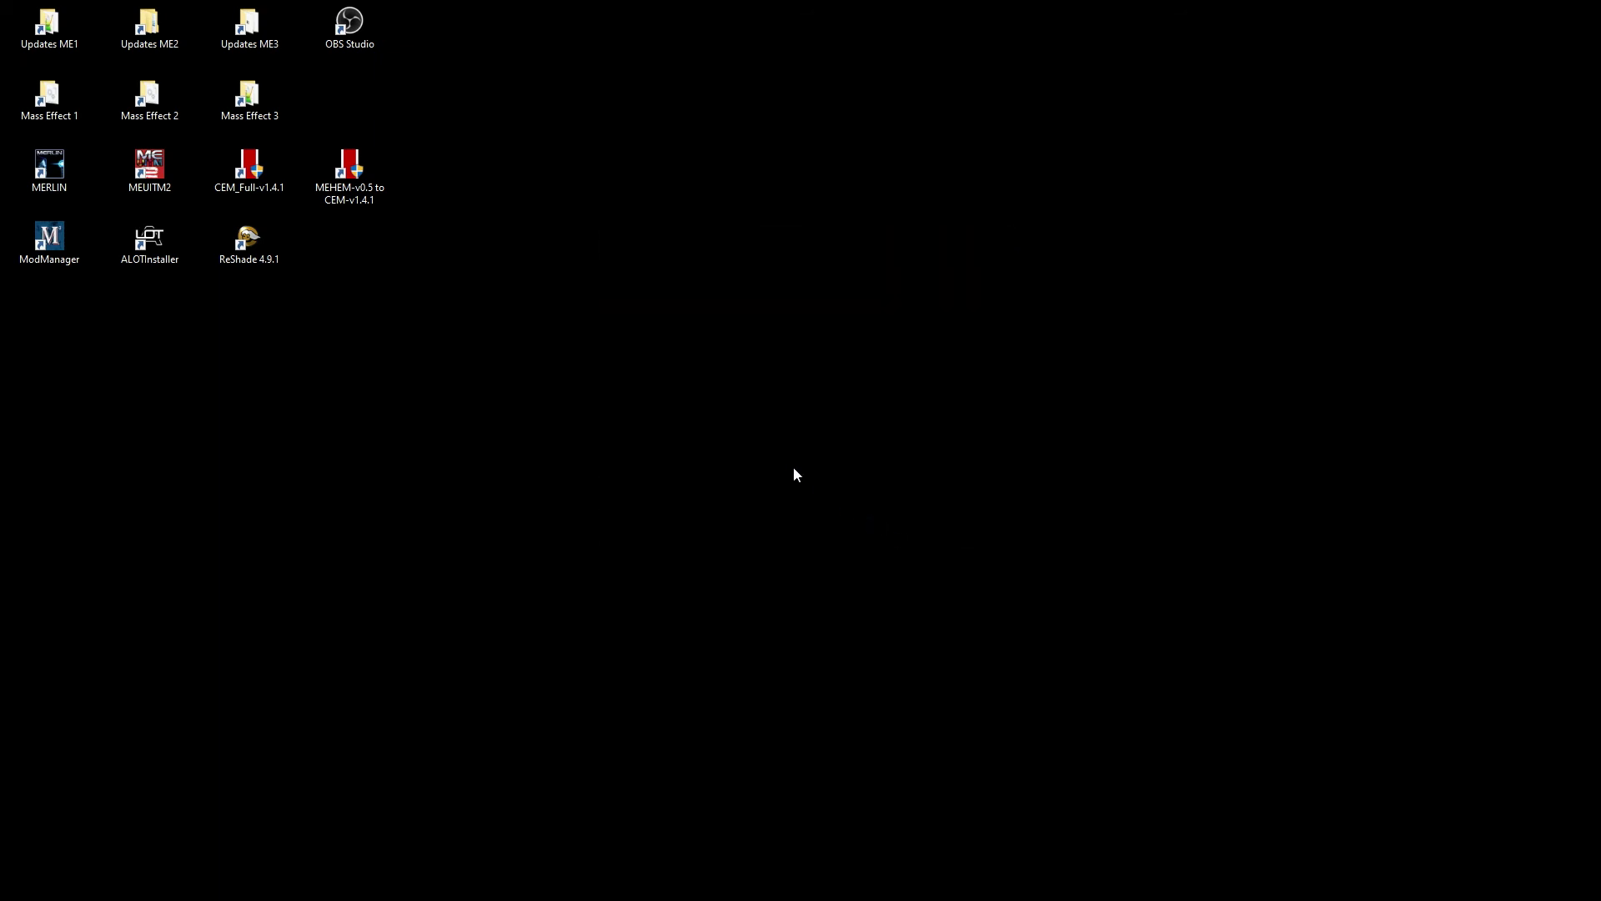